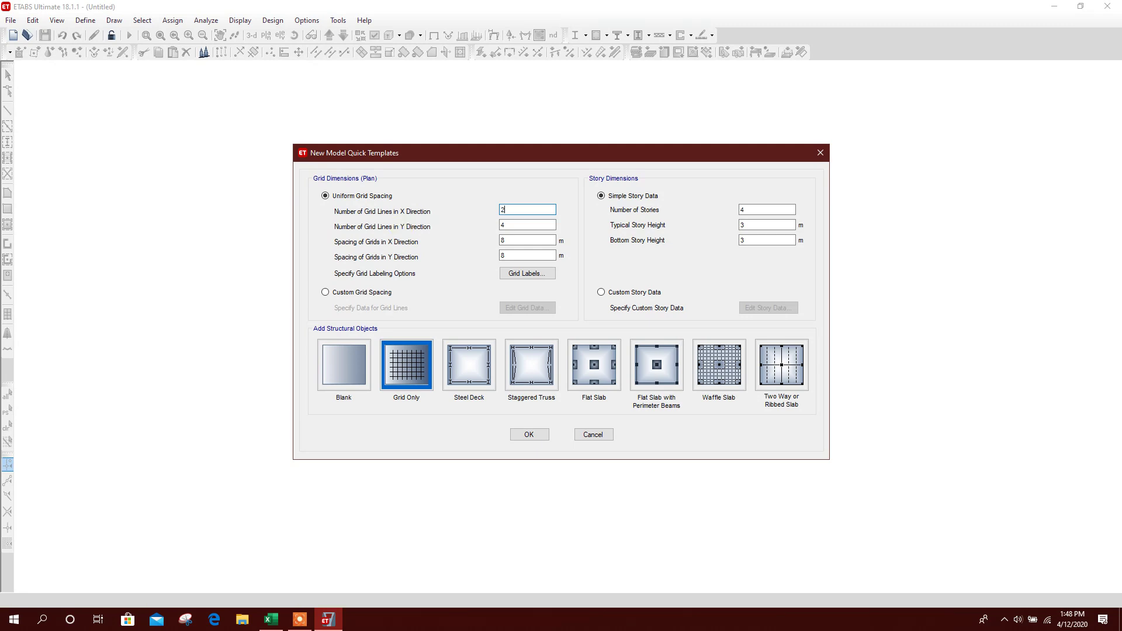
Step: Create a one-story, grid-only model with two grid lines in Y, 10 m X spacing and 8 m Y spacing
{"action": "key", "text": "Tab"}
{"action": "key", "text": "Tab"}
{"action": "left_click", "coordinate": [530, 255]}
{"action": "left_click", "coordinate": [738, 208]}
{"action": "key", "text": "Tab"}
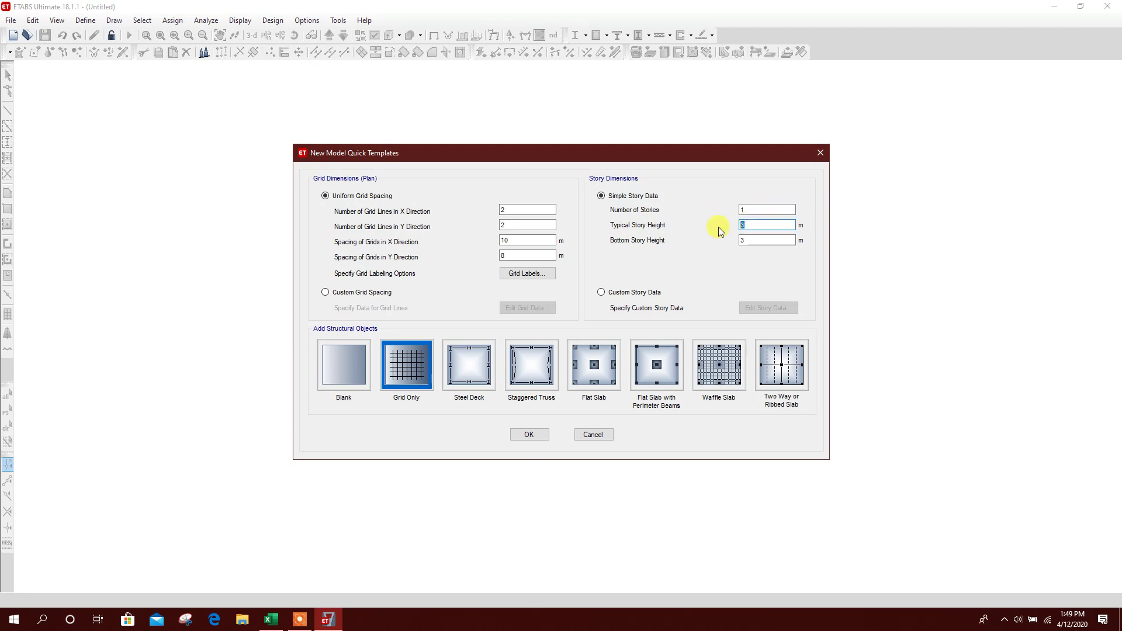
{"action": "left_click", "coordinate": [760, 210]}
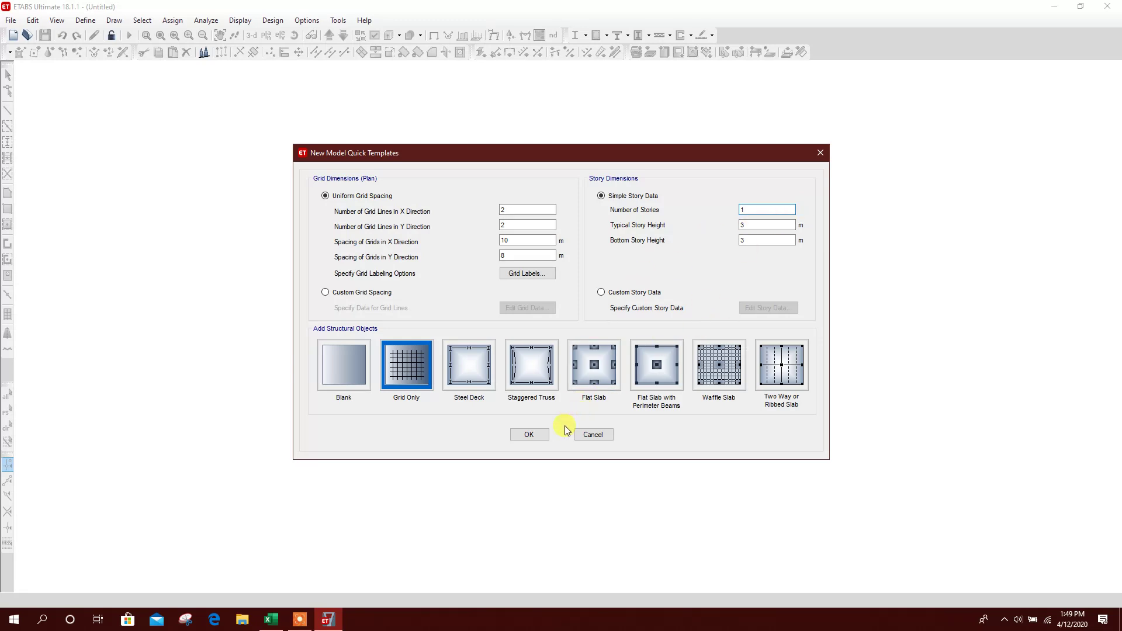
{"action": "left_click", "coordinate": [542, 433]}
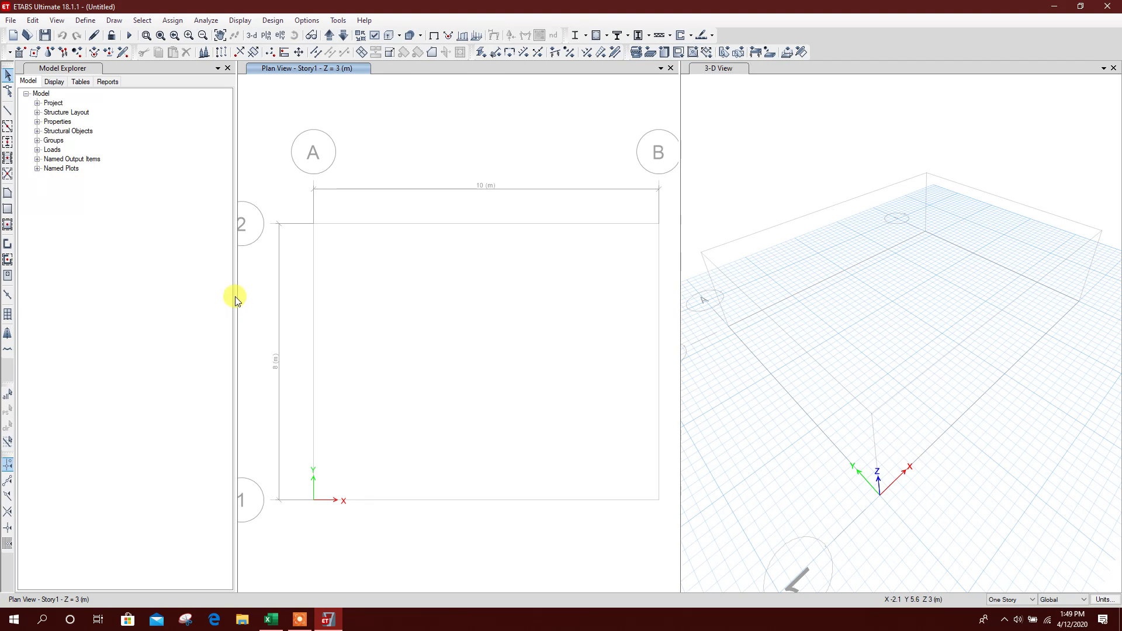
{"action": "left_click_drag", "start_coordinate": [234, 285], "coordinate": [142, 283]}
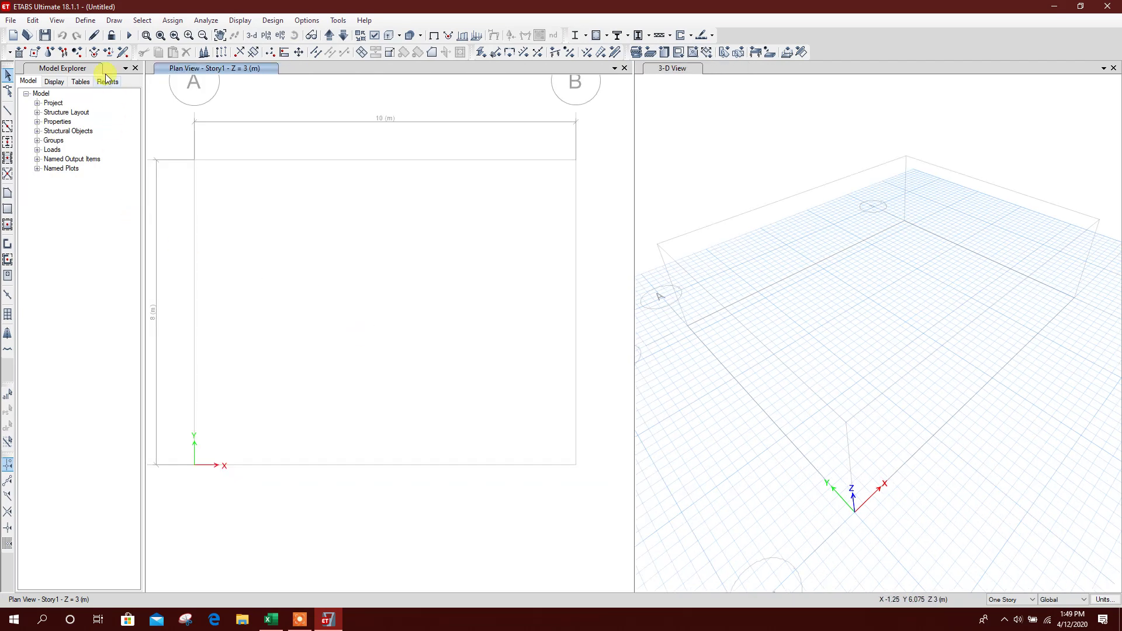
Step: Open the Slab1 slab section property for editing and rename it BottomSlab
{"action": "left_click", "coordinate": [88, 21]}
{"action": "mouse_move", "coordinate": [219, 53]}
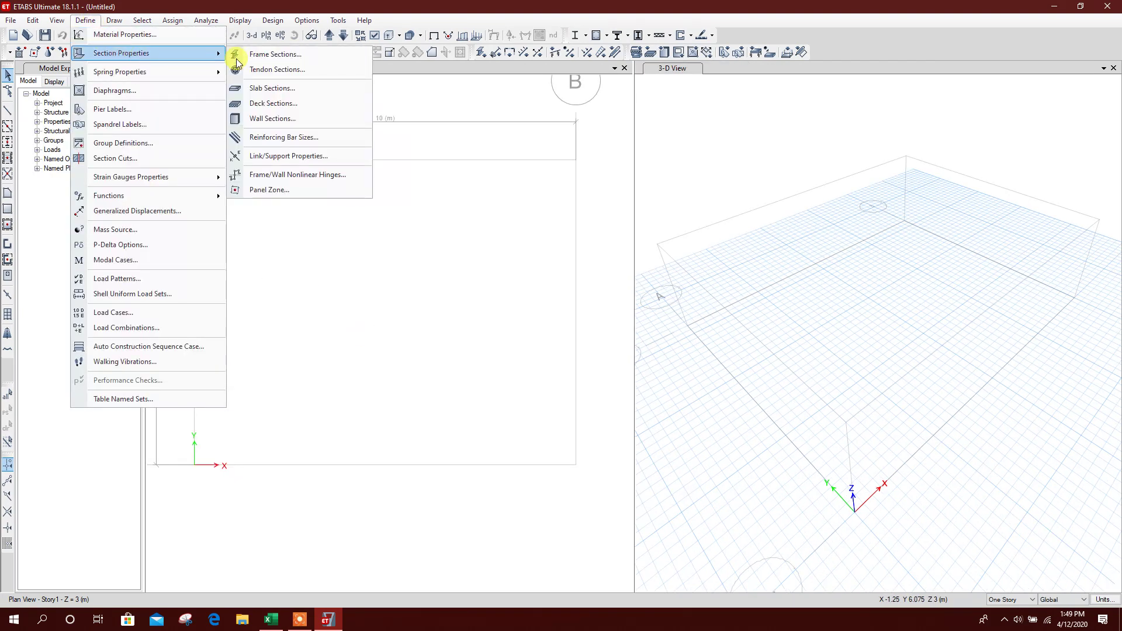
{"action": "left_click", "coordinate": [289, 86]}
{"action": "left_click", "coordinate": [508, 278]}
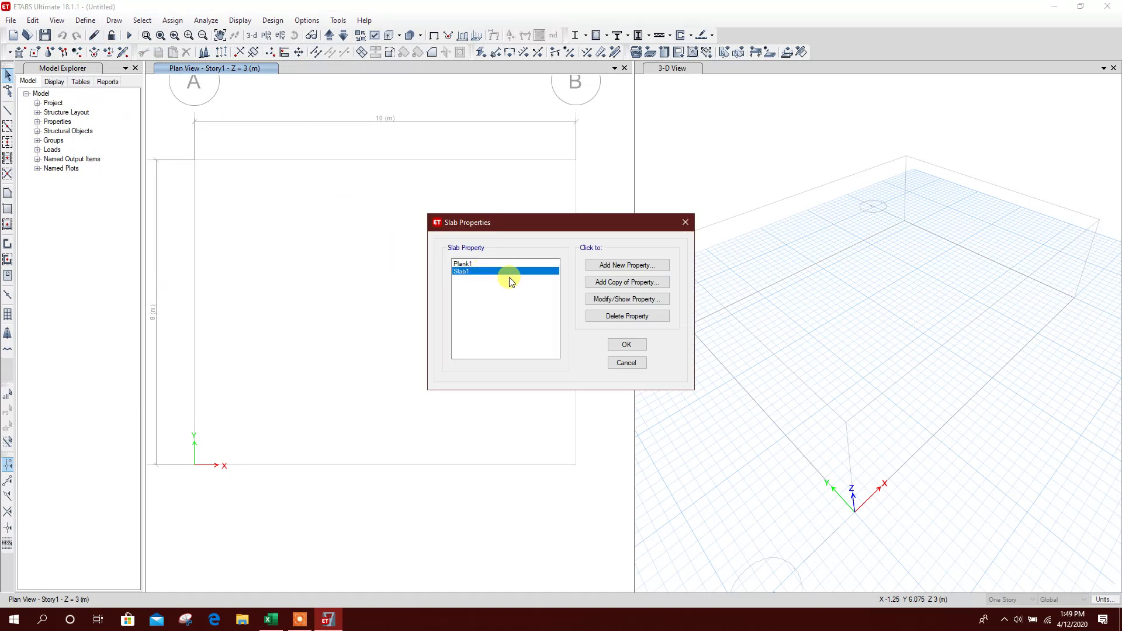
{"action": "left_click", "coordinate": [608, 300]}
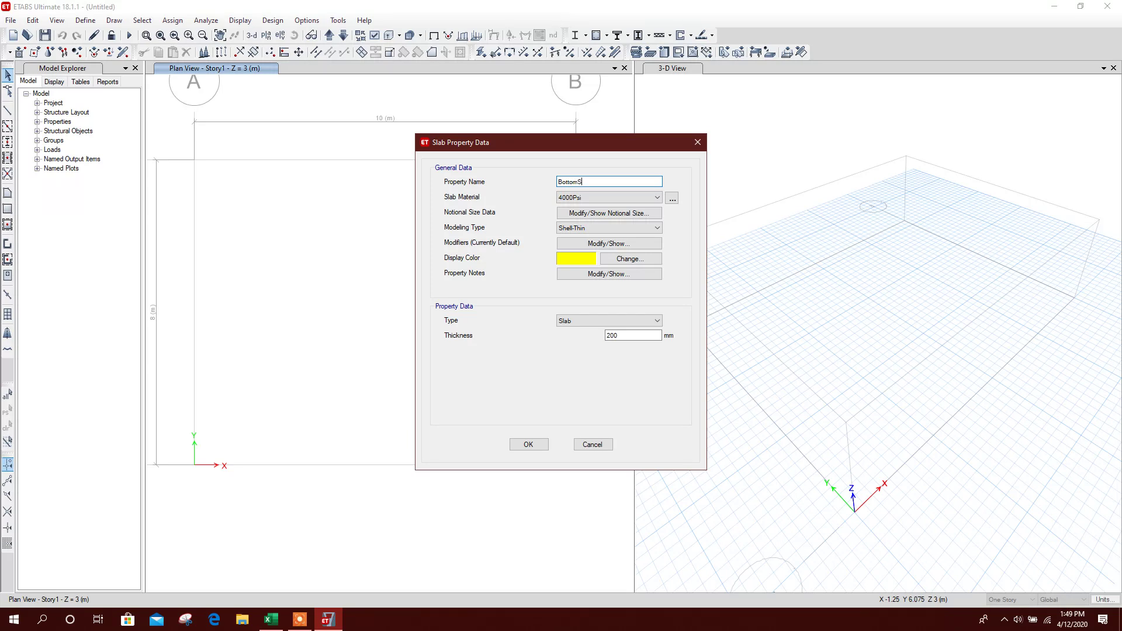
Step: Add a new United States Customary concrete material of grade f'c 3000 psi for the slab
{"action": "left_click", "coordinate": [555, 199]}
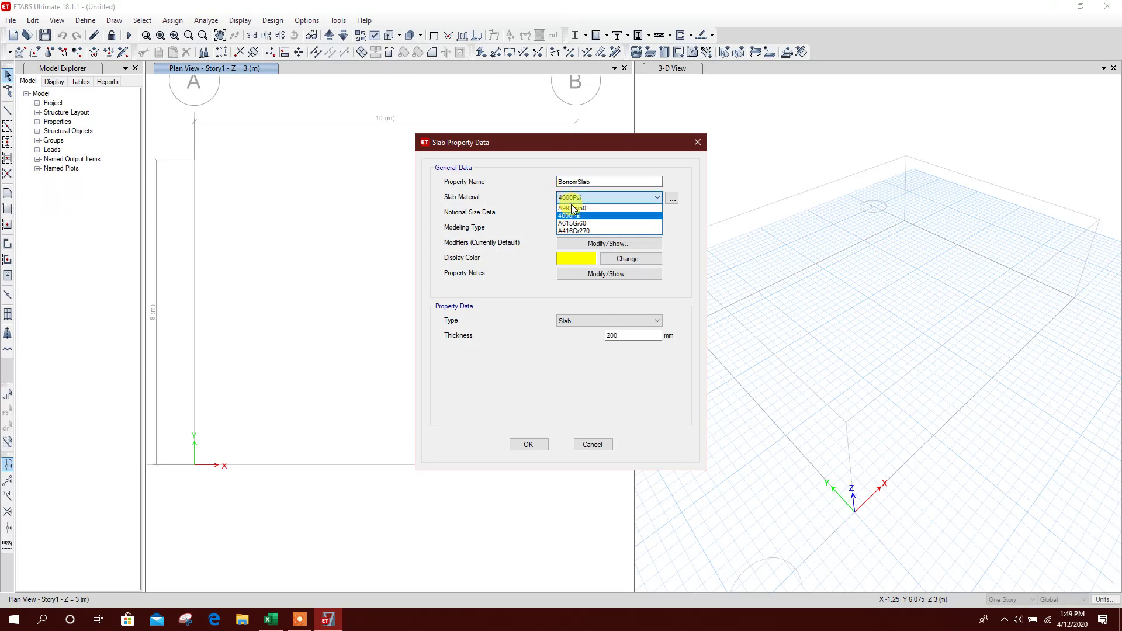
{"action": "left_click", "coordinate": [673, 200]}
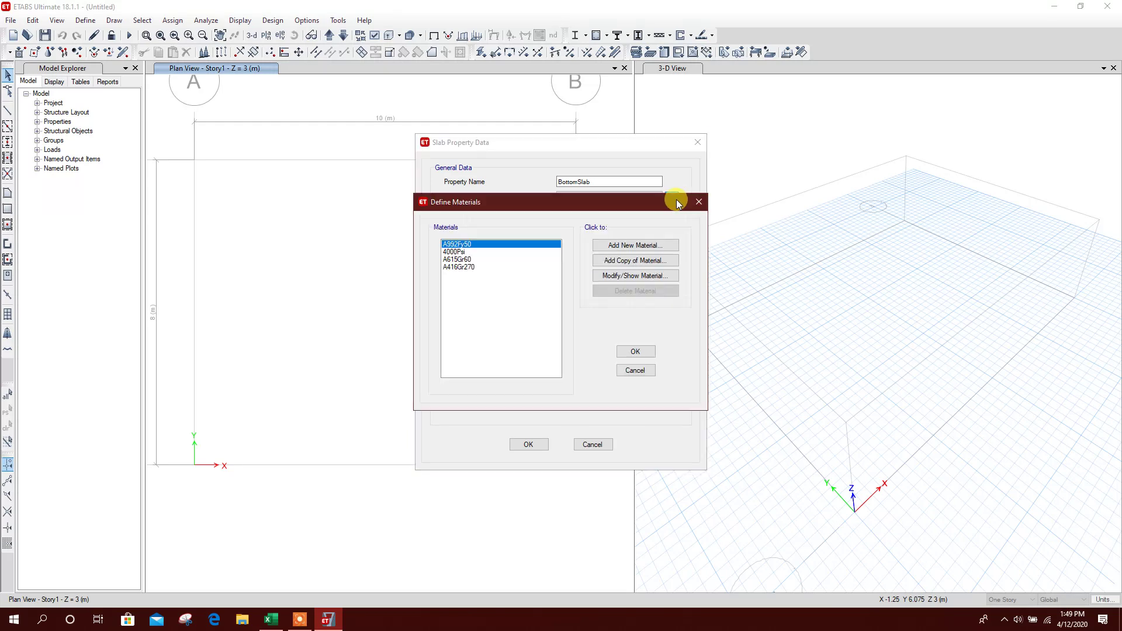
{"action": "left_click", "coordinate": [493, 253]}
{"action": "left_click", "coordinate": [630, 246]}
{"action": "left_click", "coordinate": [572, 291]}
{"action": "left_click", "coordinate": [558, 297]}
{"action": "left_click", "coordinate": [553, 320]}
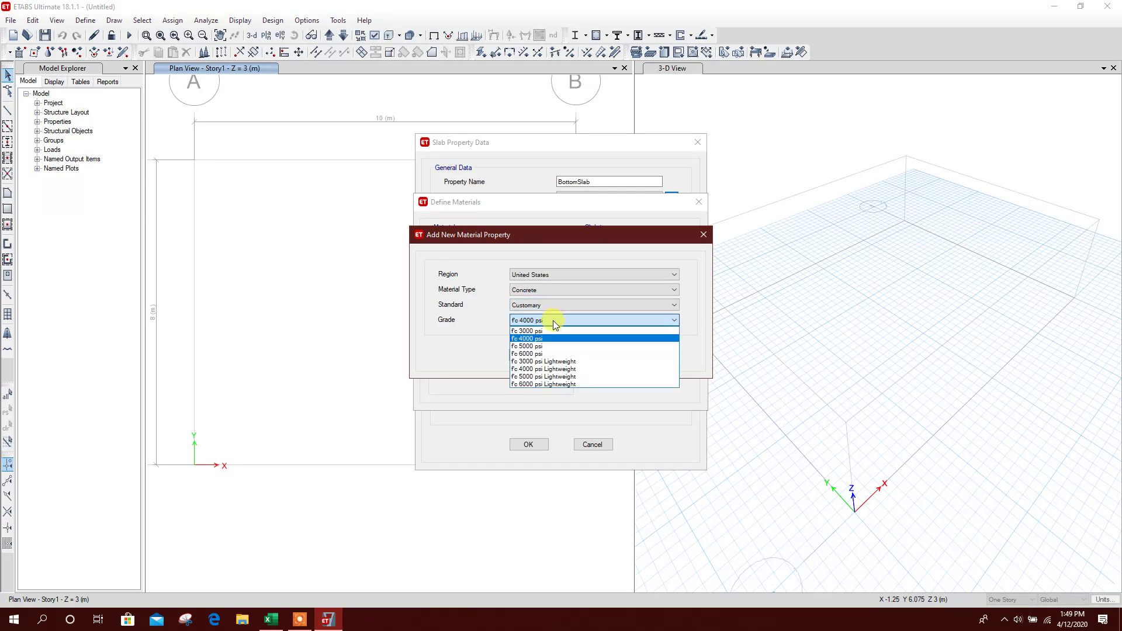
{"action": "left_click", "coordinate": [545, 330]}
{"action": "left_click", "coordinate": [533, 353]}
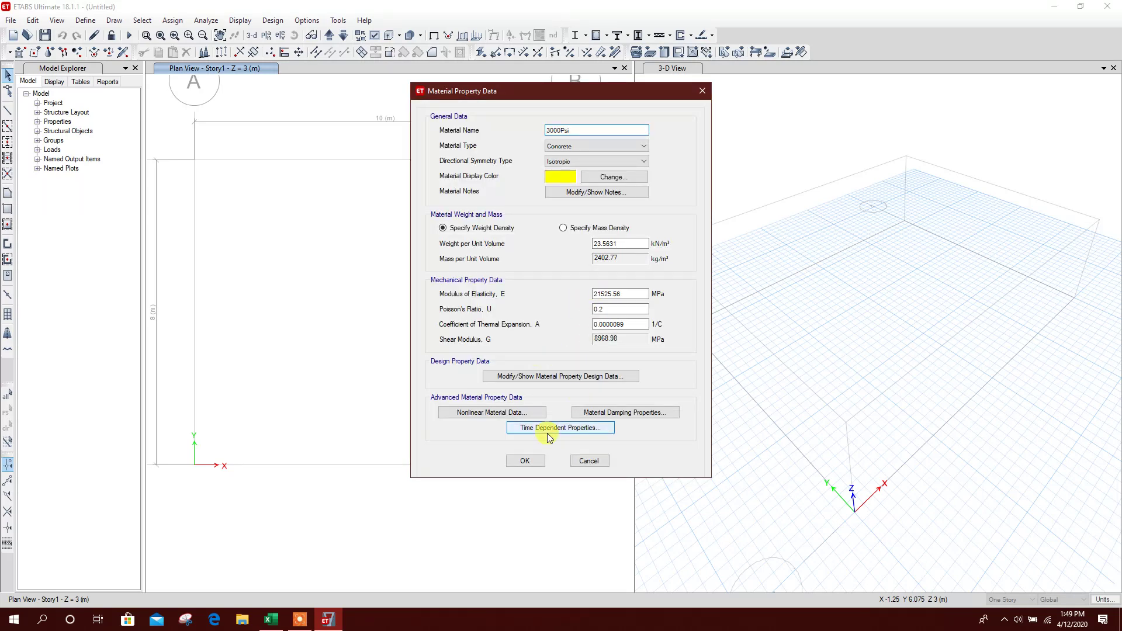
{"action": "left_click", "coordinate": [526, 460]}
{"action": "left_click", "coordinate": [632, 353]}
Step: Assign the 3000Psi material to BottomSlab and set its thickness to 350 mm
{"action": "left_click", "coordinate": [624, 199]}
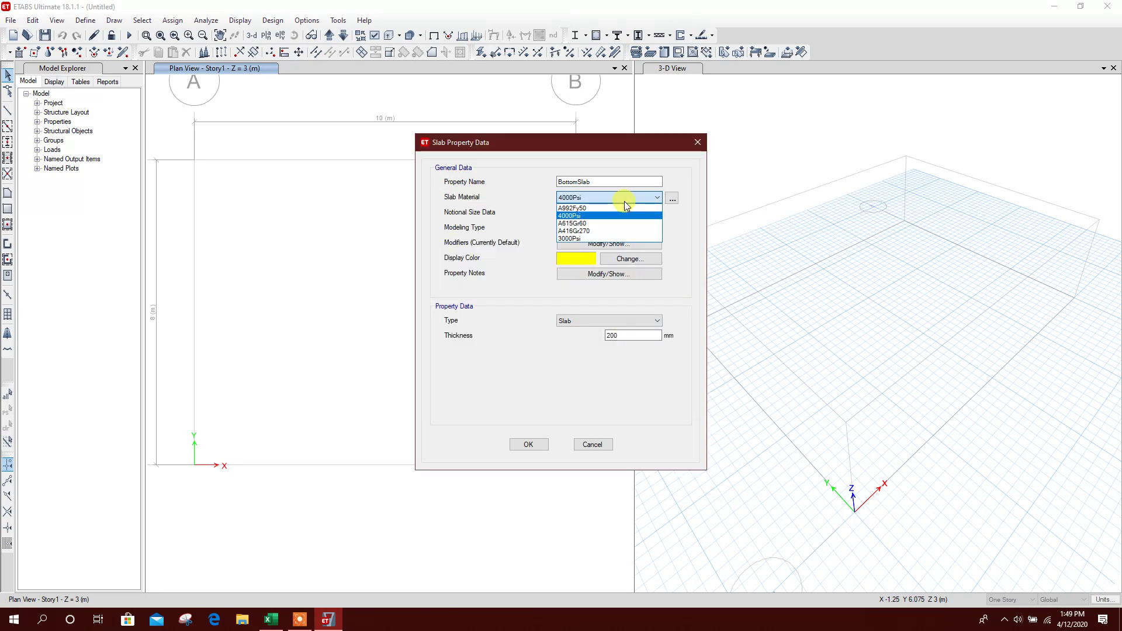
{"action": "left_click", "coordinate": [601, 238]}
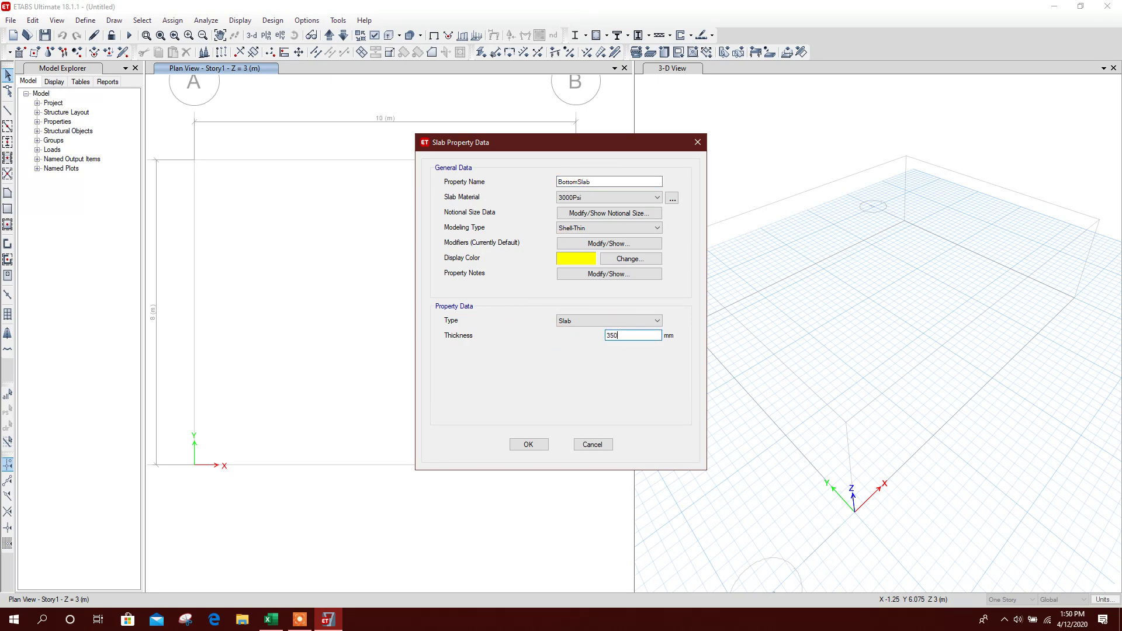
{"action": "left_click", "coordinate": [541, 444]}
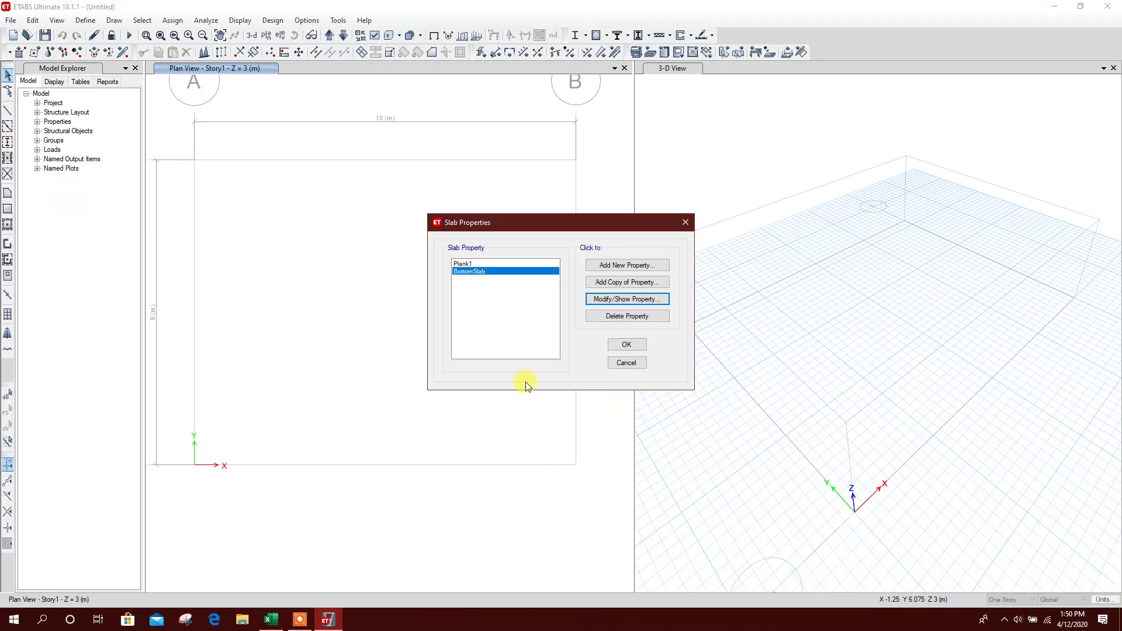
{"action": "left_click", "coordinate": [627, 345]}
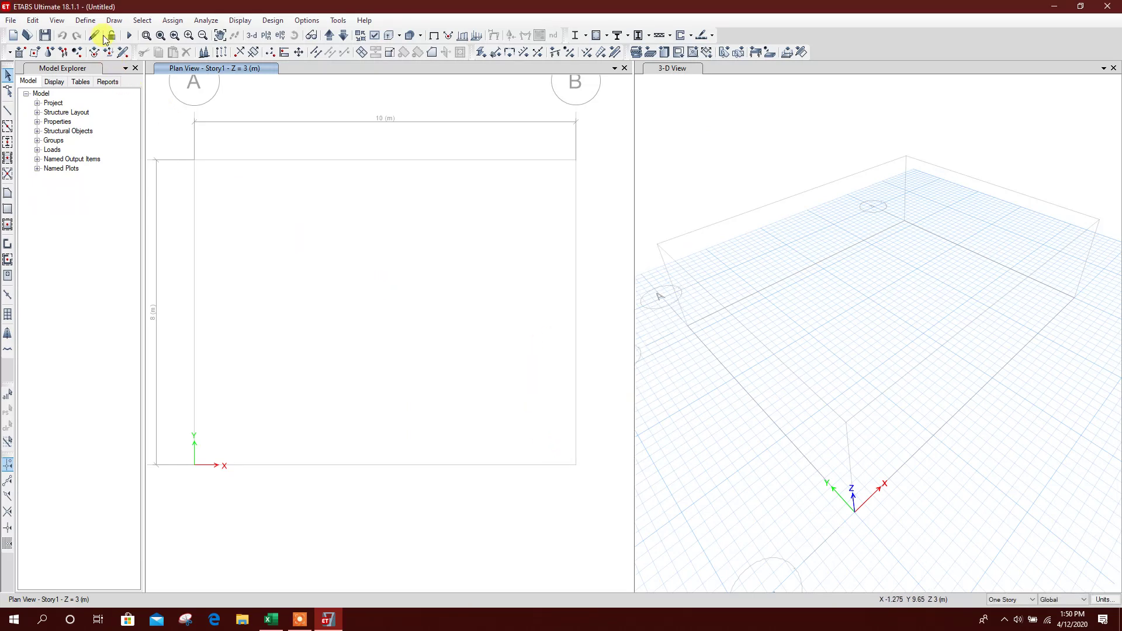
Step: Rename the Wall1 wall section property as W250 and set its material to 3000Psi
{"action": "left_click", "coordinate": [86, 20]}
{"action": "mouse_move", "coordinate": [129, 53]}
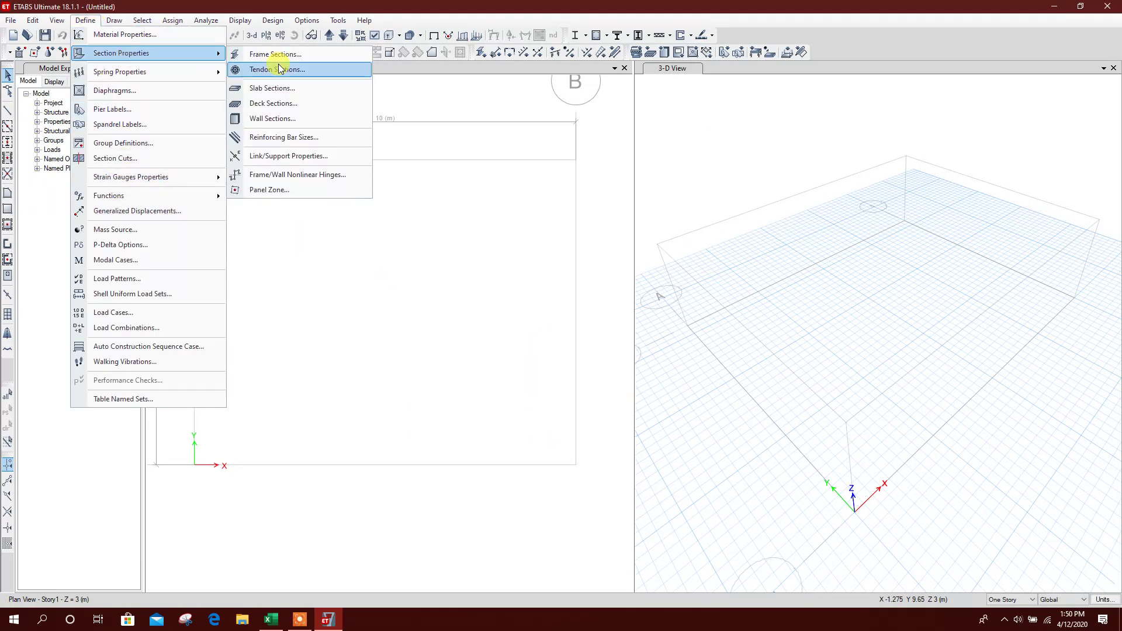
{"action": "left_click", "coordinate": [268, 115]}
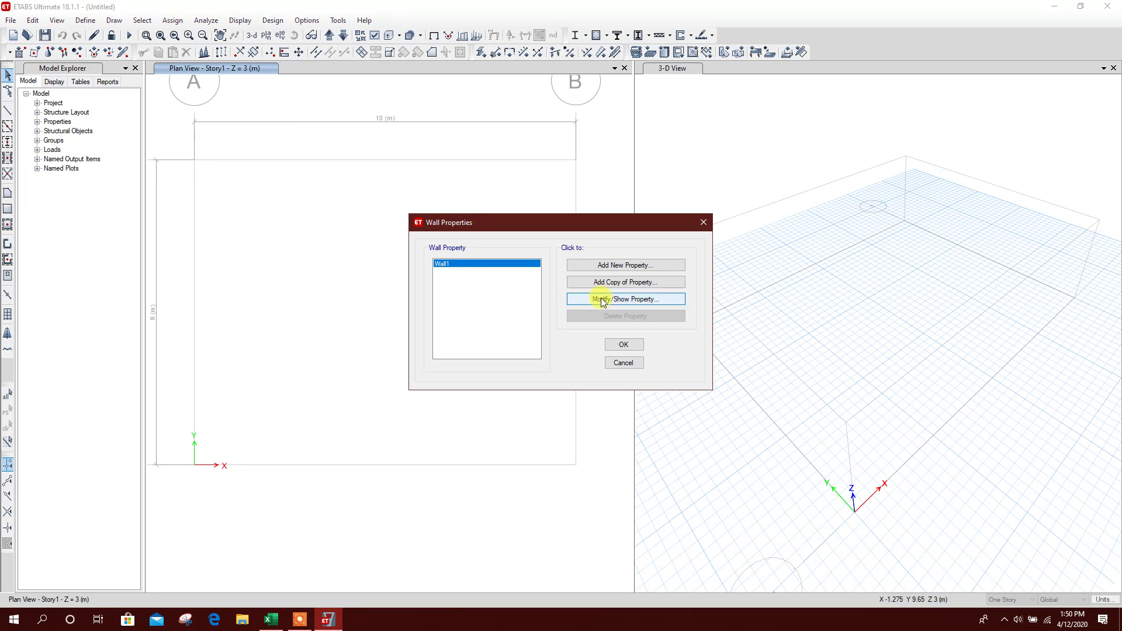
{"action": "left_click", "coordinate": [602, 301]}
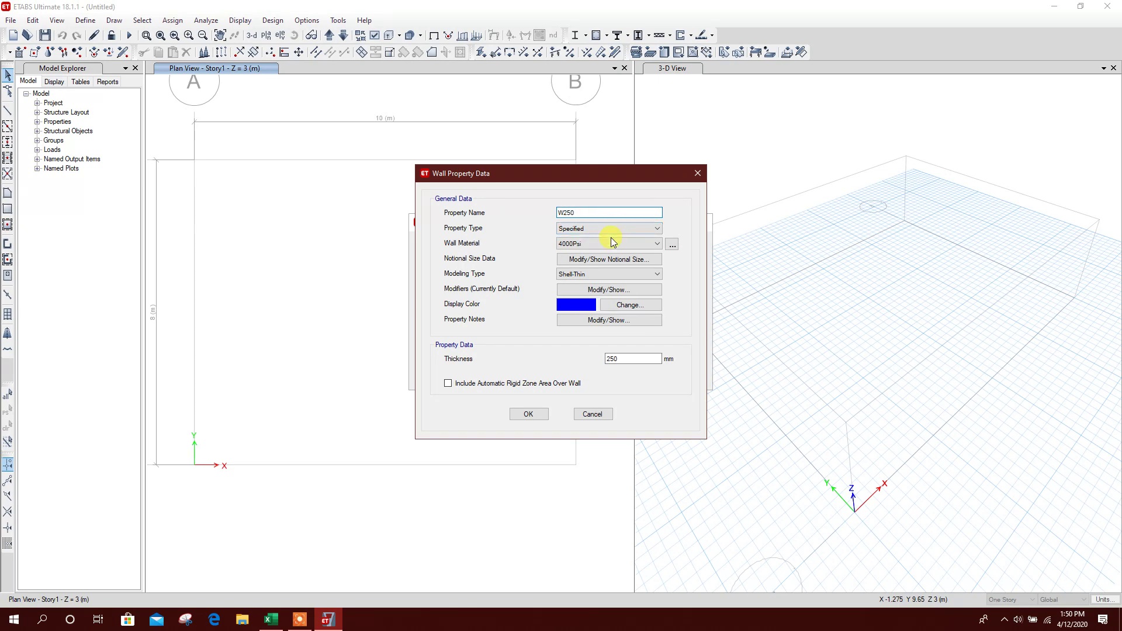
{"action": "left_click", "coordinate": [612, 243]}
{"action": "left_click", "coordinate": [582, 284]}
{"action": "left_click", "coordinate": [530, 413]}
{"action": "left_click", "coordinate": [623, 344]}
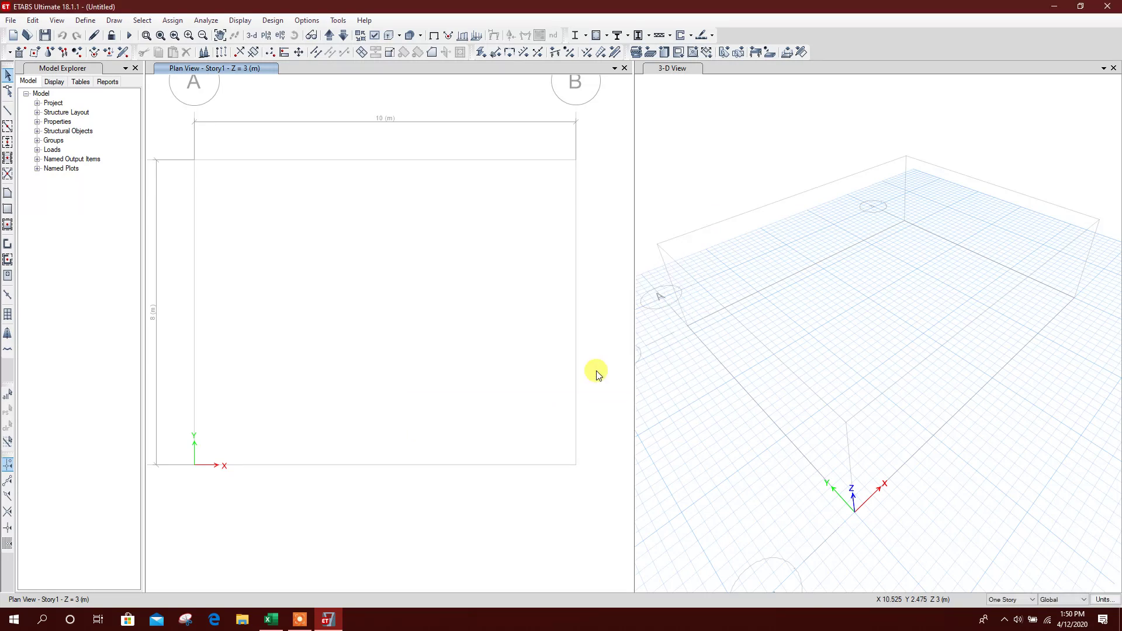
Step: Save the model as SWIMMING POOL.EDB in the Beautiful Architectural Design folder, replacing the existing file
{"action": "left_click", "coordinate": [45, 35]}
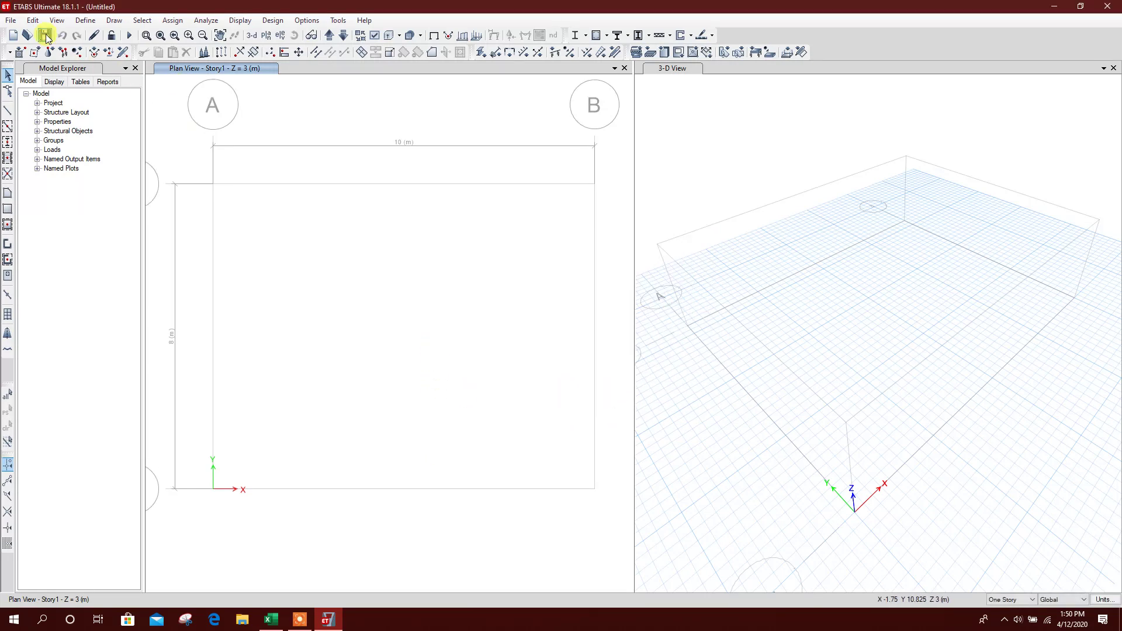
{"action": "left_click", "coordinate": [457, 125]}
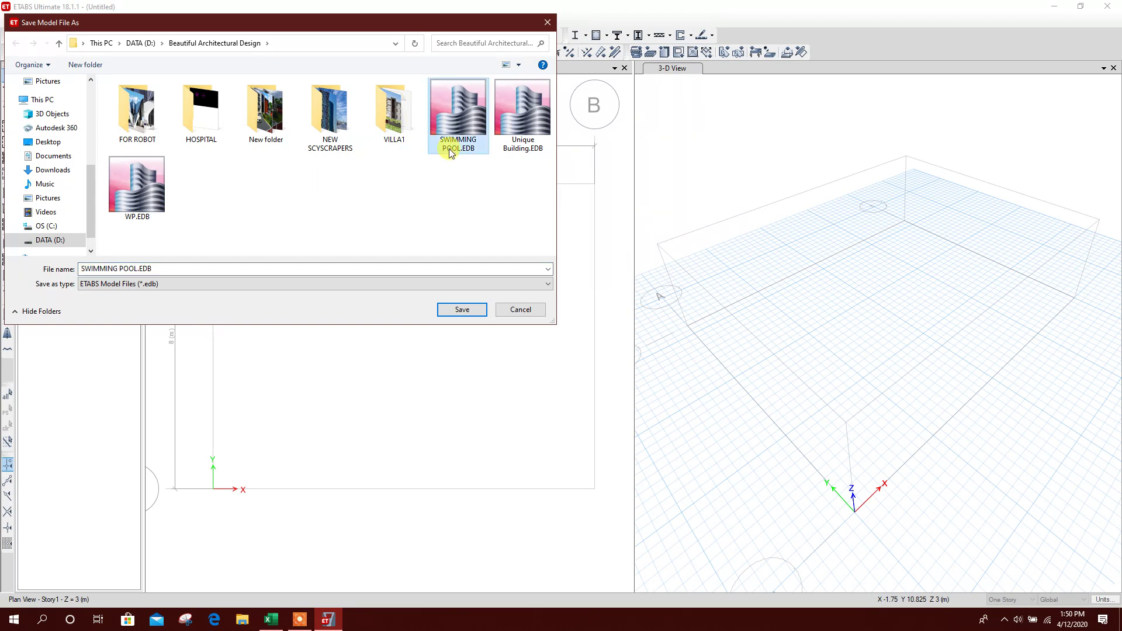
{"action": "left_click", "coordinate": [462, 309]}
{"action": "left_click", "coordinate": [587, 312]}
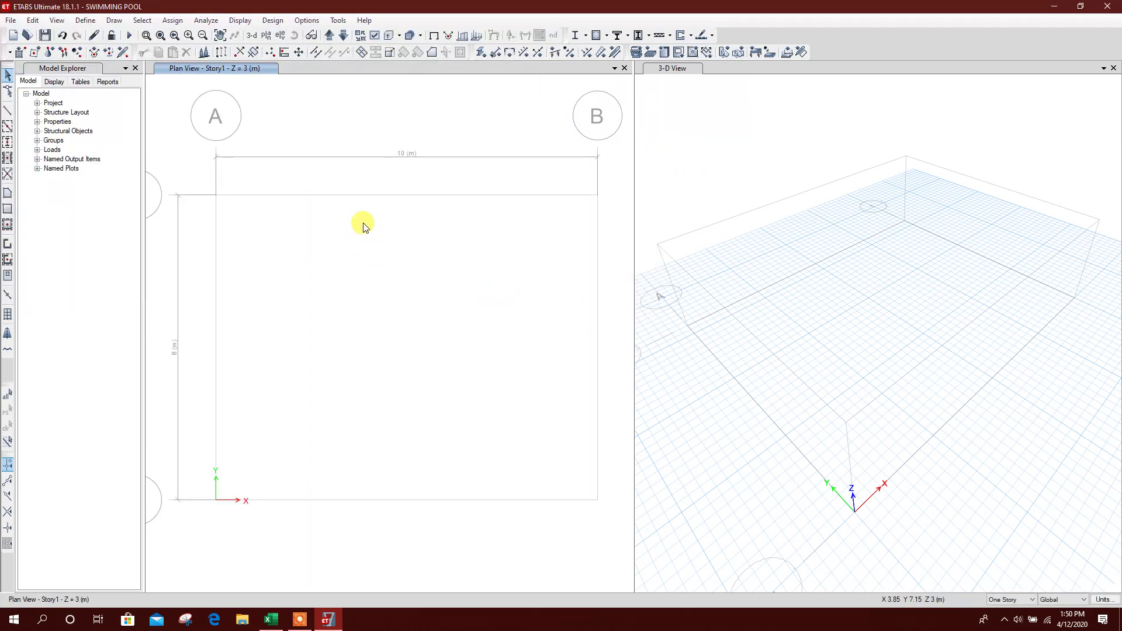
Step: Draw a floor area with the BottomSlab property over the grid bay on the Base level
{"action": "left_click", "coordinate": [342, 38]}
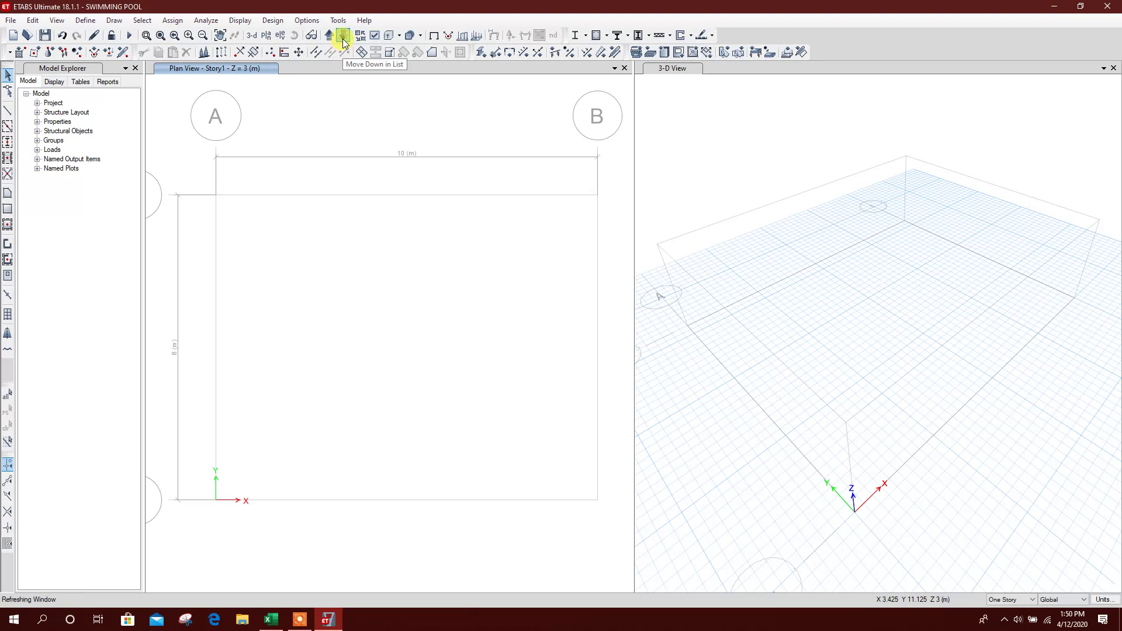
{"action": "left_click", "coordinate": [7, 224]}
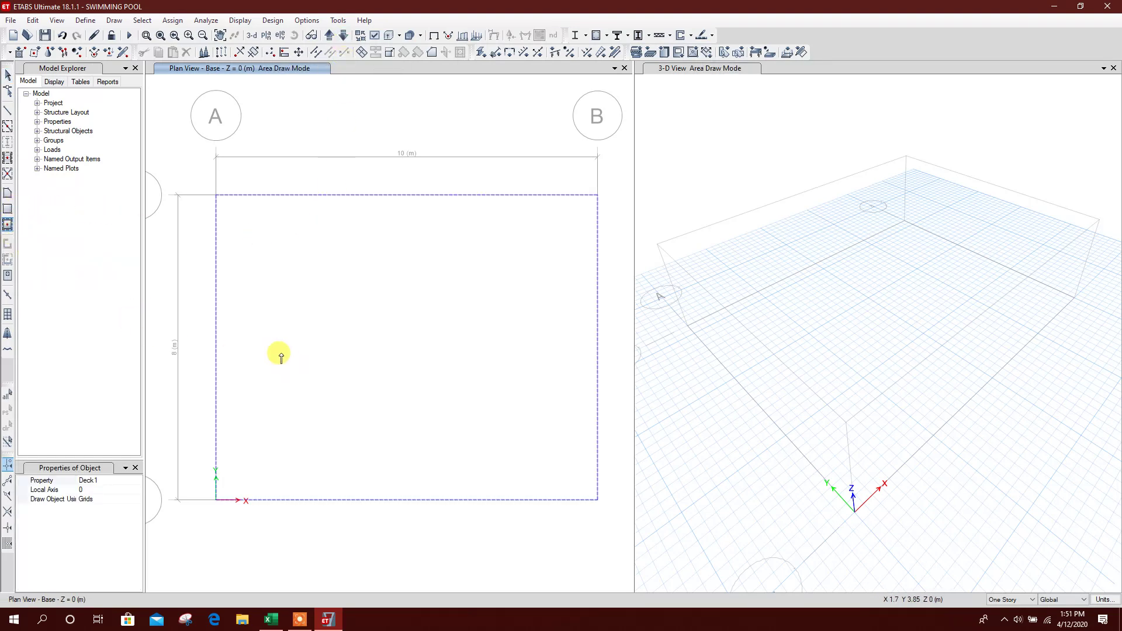
{"action": "left_click", "coordinate": [131, 481]}
{"action": "left_click", "coordinate": [137, 480]}
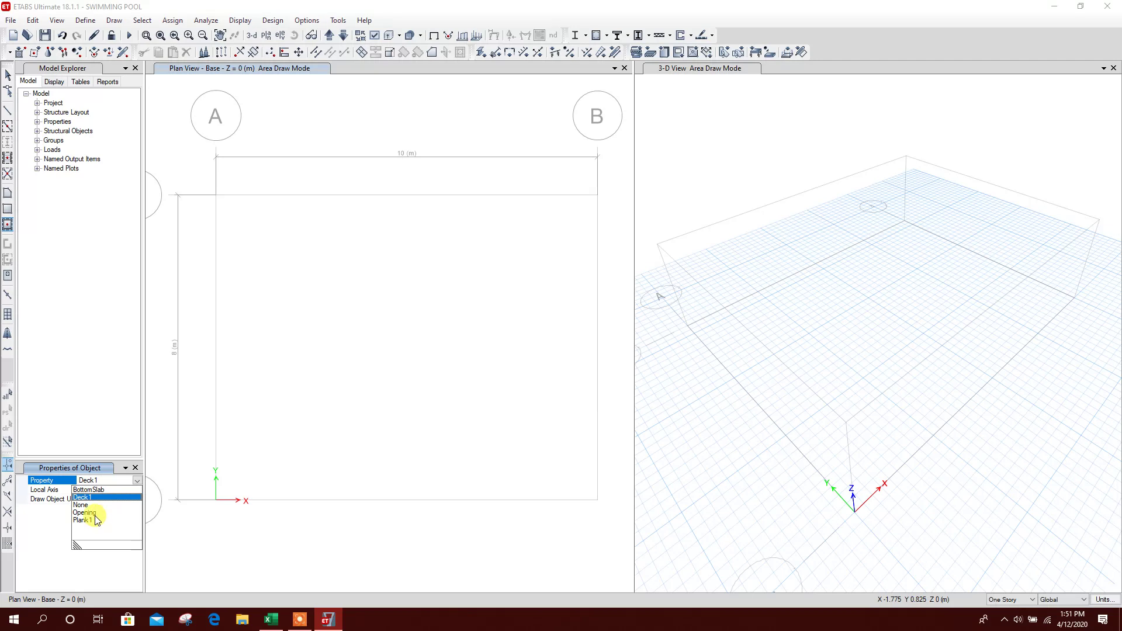
{"action": "left_click", "coordinate": [87, 490]}
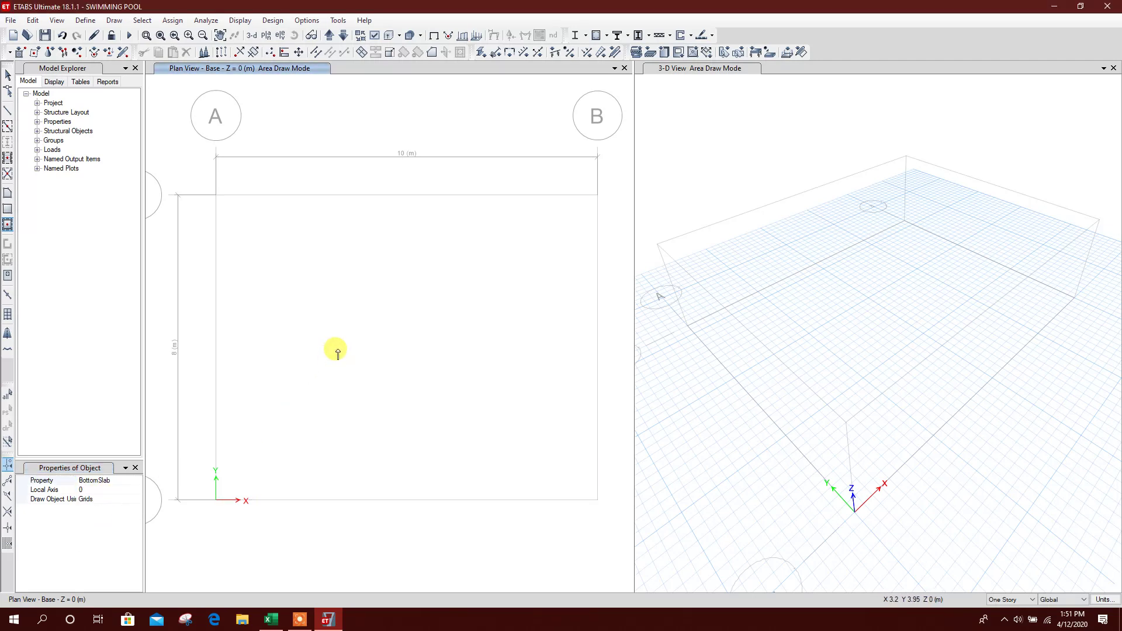
{"action": "left_click", "coordinate": [338, 352]}
{"action": "key", "text": "Escape"}
{"action": "middle_click_drag", "start_coordinate": [358, 343], "coordinate": [363, 326]}
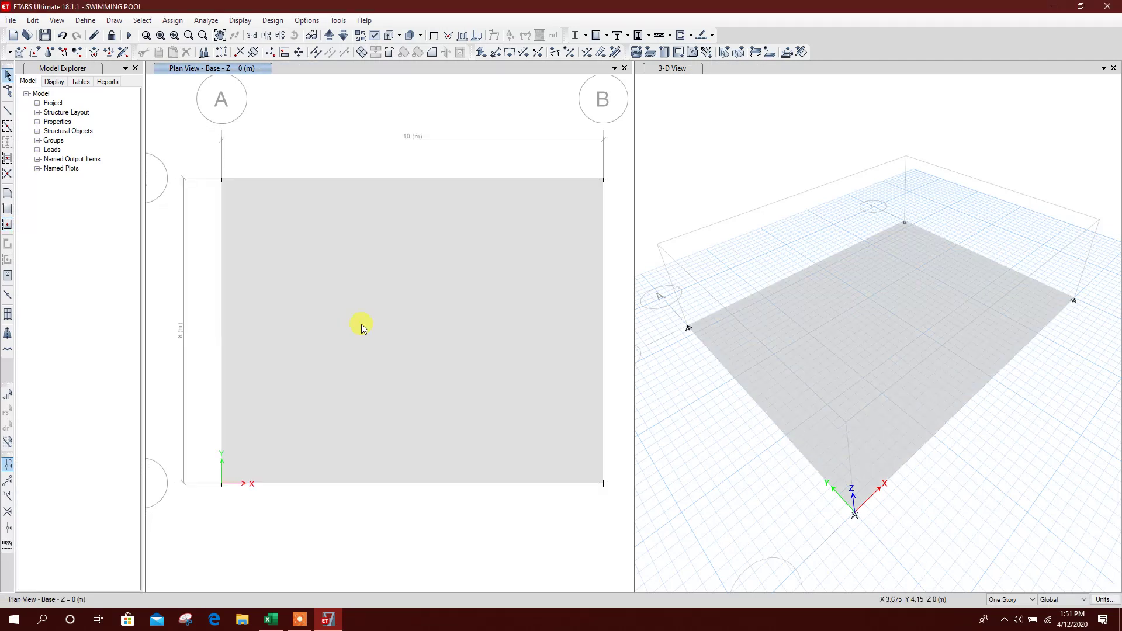
Step: Remove all joint restraints from the four corner joints of the base slab
{"action": "left_click_drag", "start_coordinate": [215, 167], "coordinate": [239, 190]}
{"action": "left_click_drag", "start_coordinate": [543, 163], "coordinate": [618, 192]}
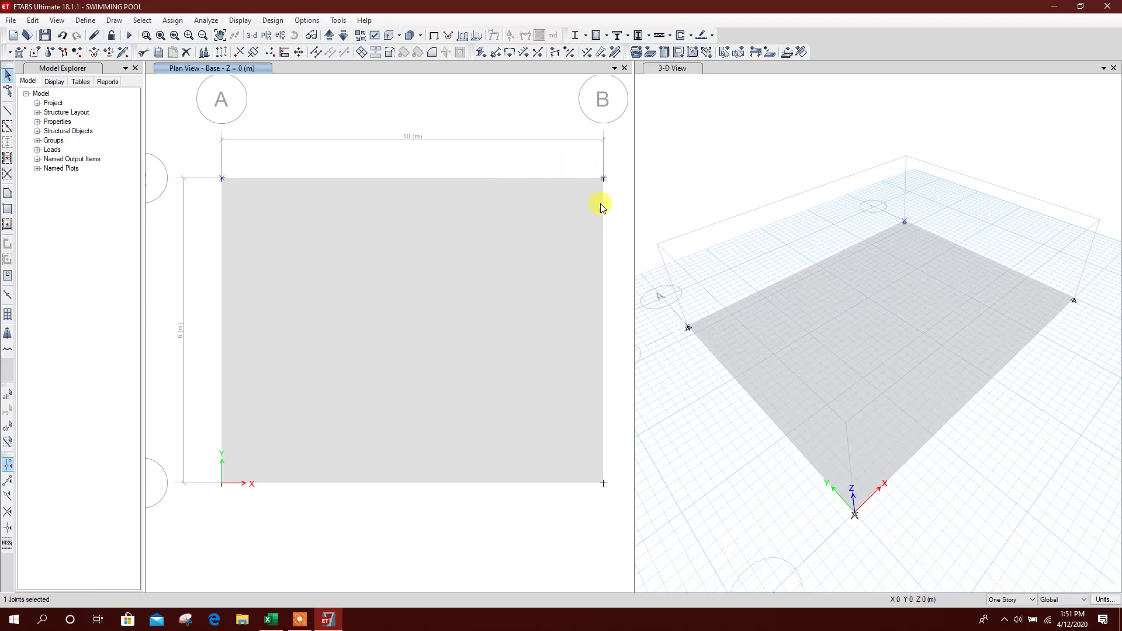
{"action": "left_click_drag", "start_coordinate": [213, 447], "coordinate": [273, 507]}
{"action": "left_click_drag", "start_coordinate": [586, 472], "coordinate": [622, 500]}
{"action": "left_click", "coordinate": [51, 54]}
{"action": "left_click", "coordinate": [597, 344]}
{"action": "left_click", "coordinate": [592, 374]}
{"action": "left_click", "coordinate": [557, 374]}
{"action": "left_click", "coordinate": [776, 358]}
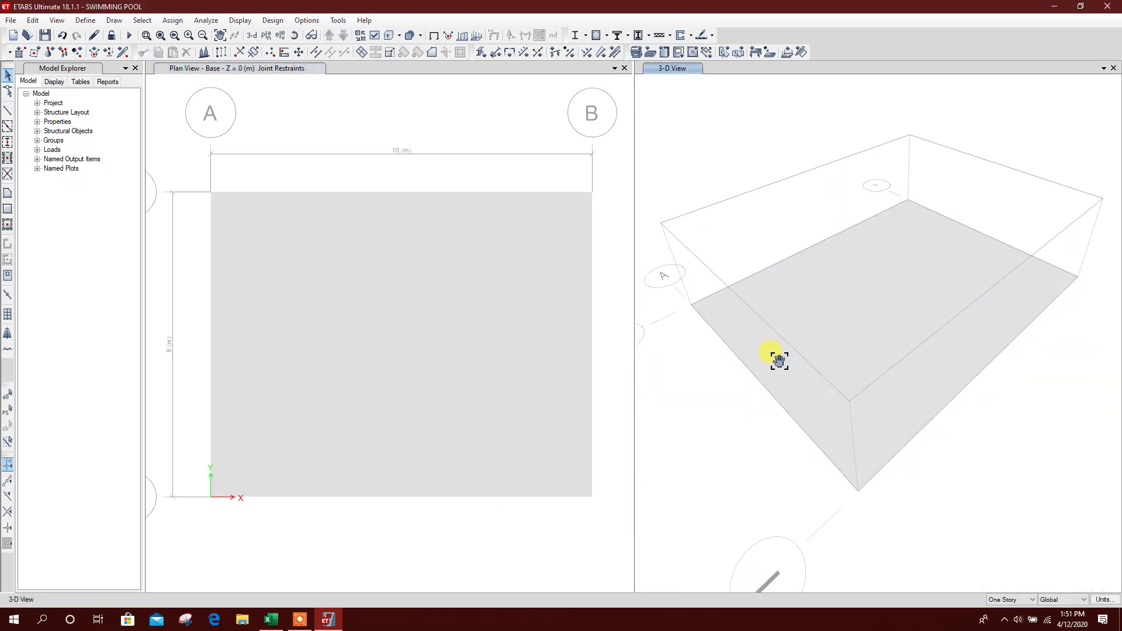
{"action": "left_click", "coordinate": [489, 378]}
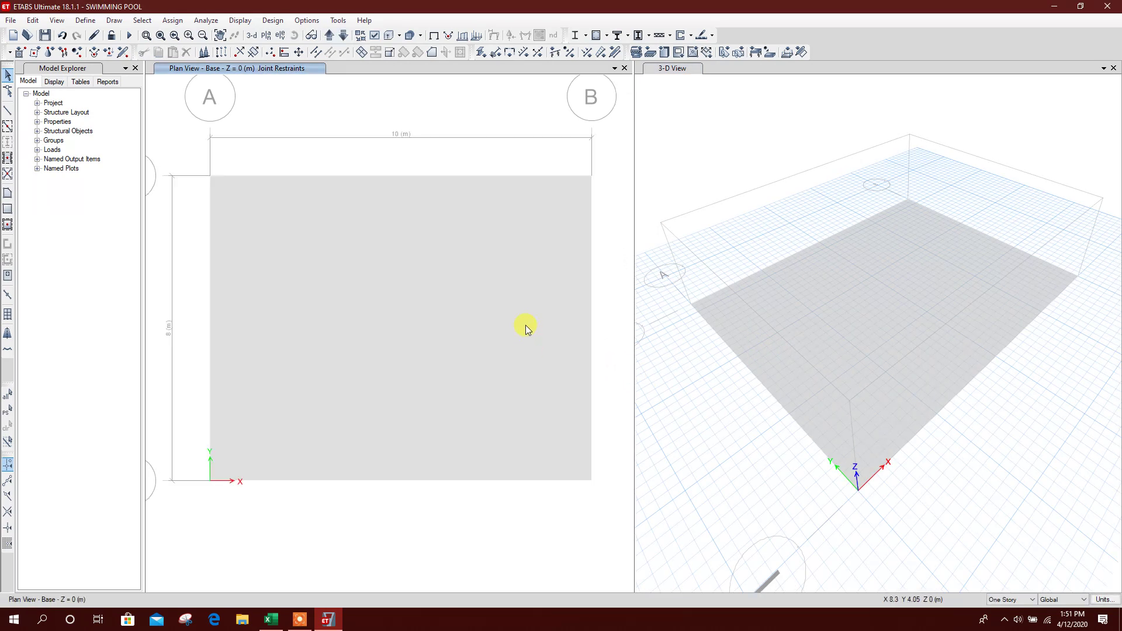
Step: Divide the base slab shell into 20 by 16 areas
{"action": "left_click", "coordinate": [421, 266]}
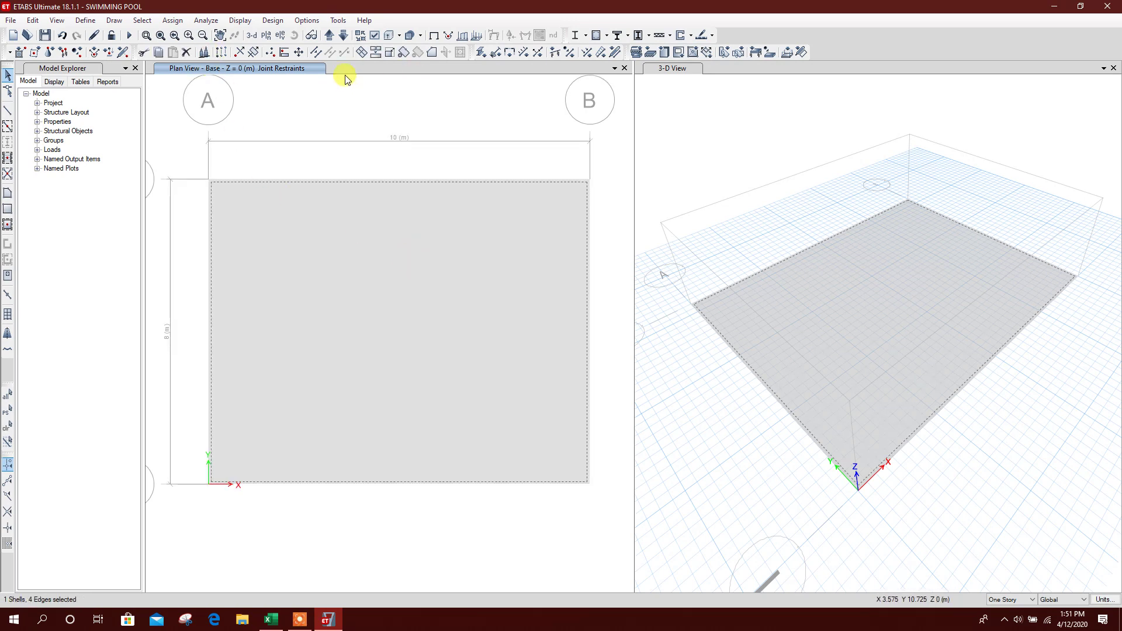
{"action": "left_click", "coordinate": [360, 52]}
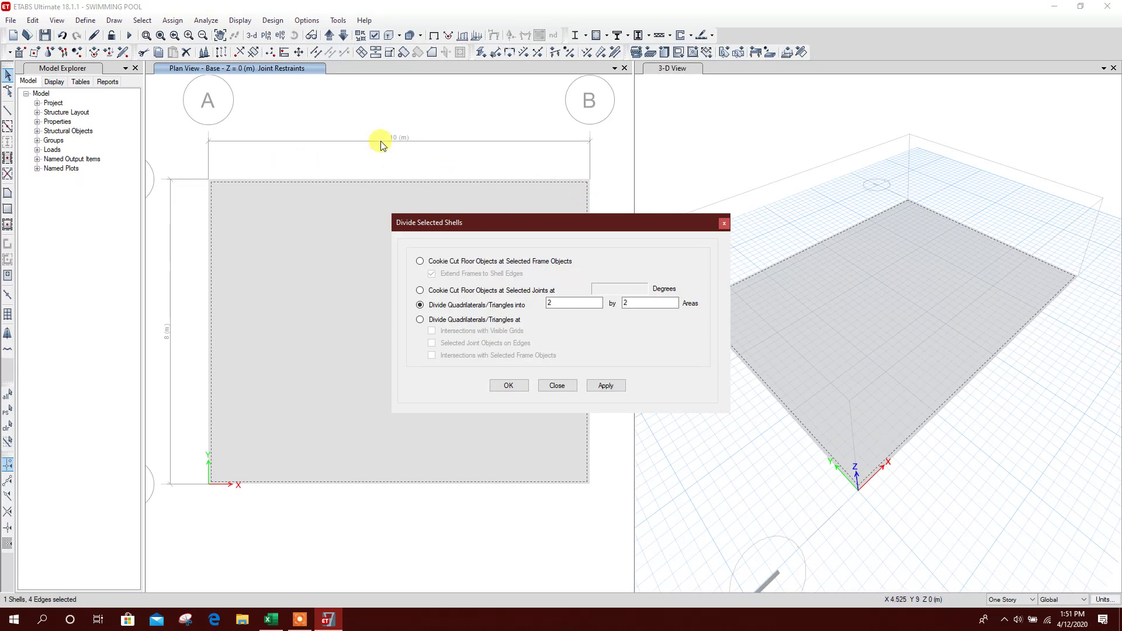
{"action": "left_click", "coordinate": [507, 310]}
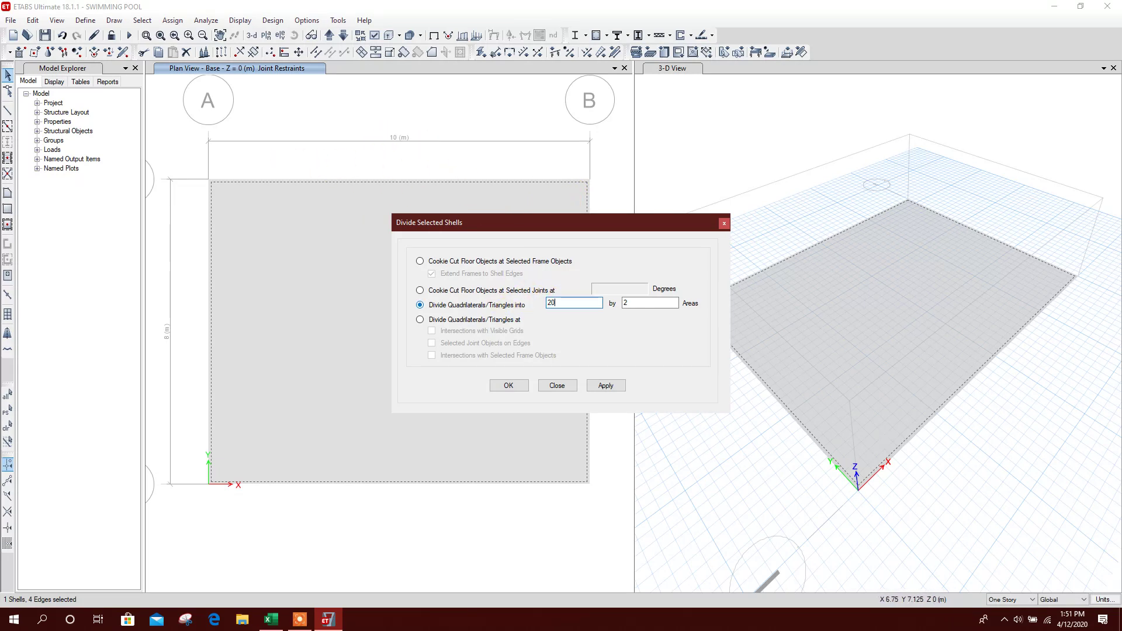
{"action": "left_click", "coordinate": [651, 302]}
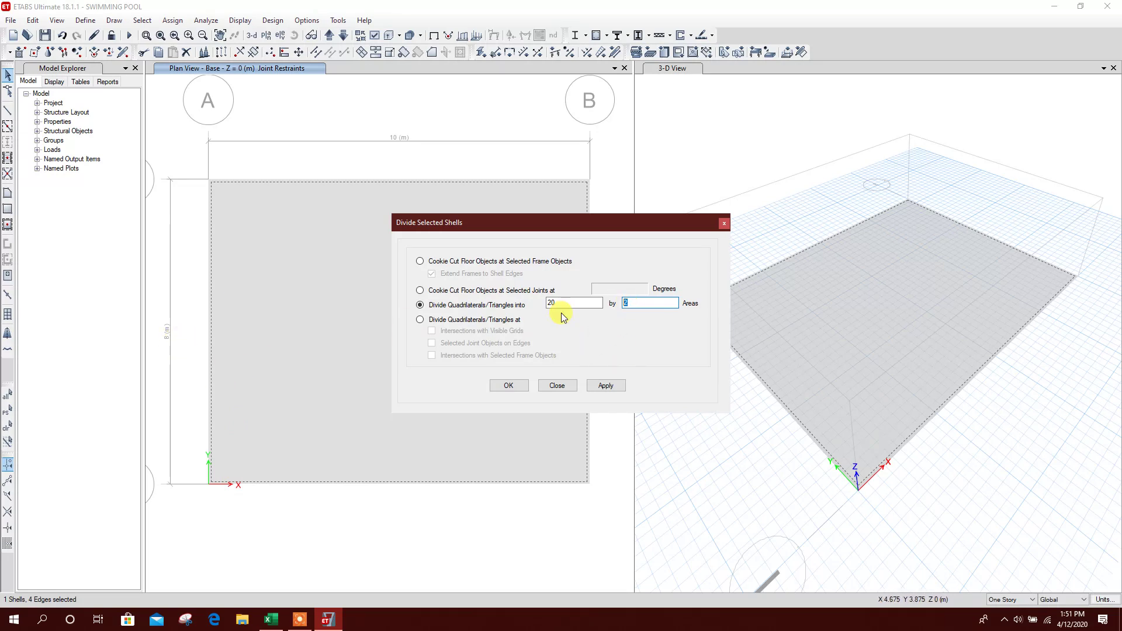
{"action": "left_click", "coordinate": [590, 384]}
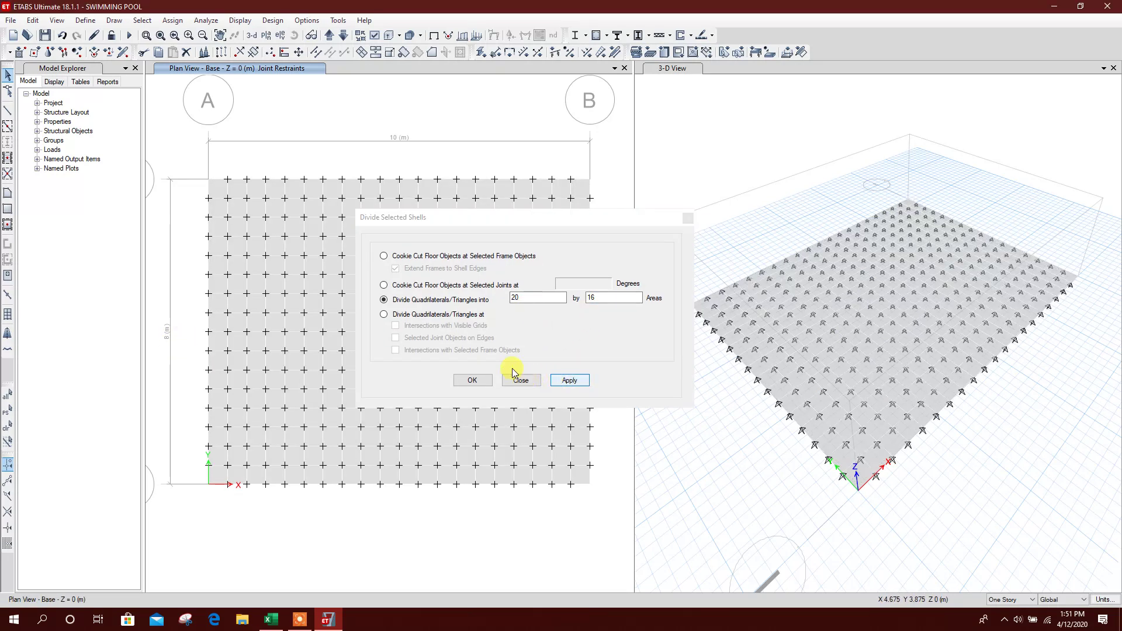
Step: Select the whole meshed base slab and remove all translation and rotation restraints from its joints
{"action": "left_click", "coordinate": [508, 383]}
{"action": "left_click_drag", "start_coordinate": [186, 125], "coordinate": [616, 502]}
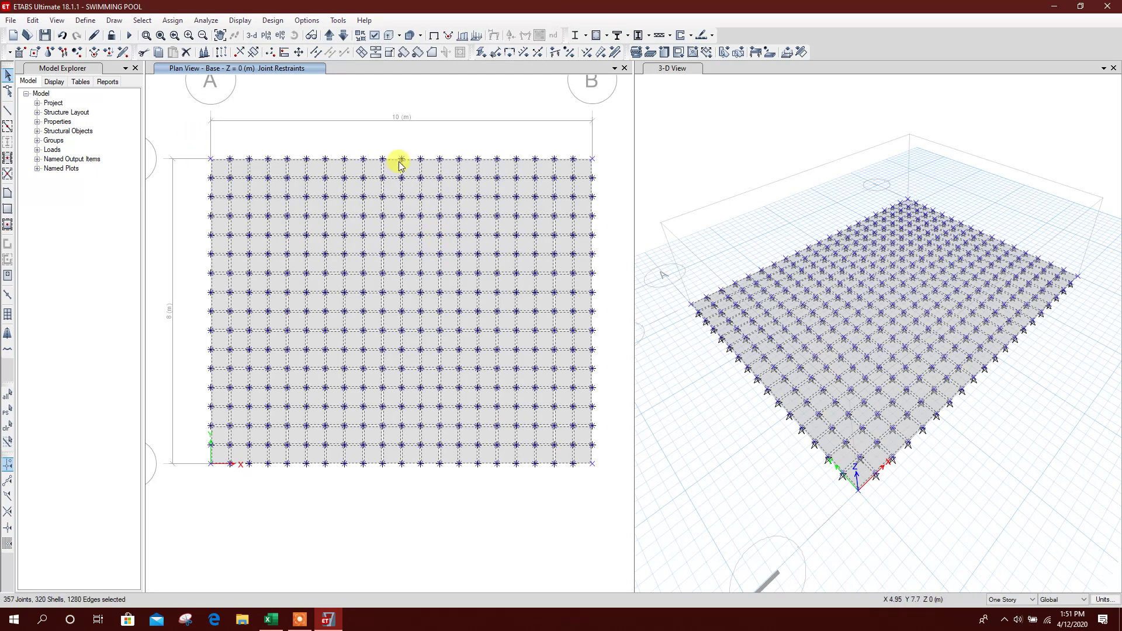
{"action": "left_click", "coordinate": [171, 21]}
{"action": "mouse_move", "coordinate": [188, 35]}
{"action": "left_click", "coordinate": [363, 34]}
{"action": "left_click", "coordinate": [545, 345]}
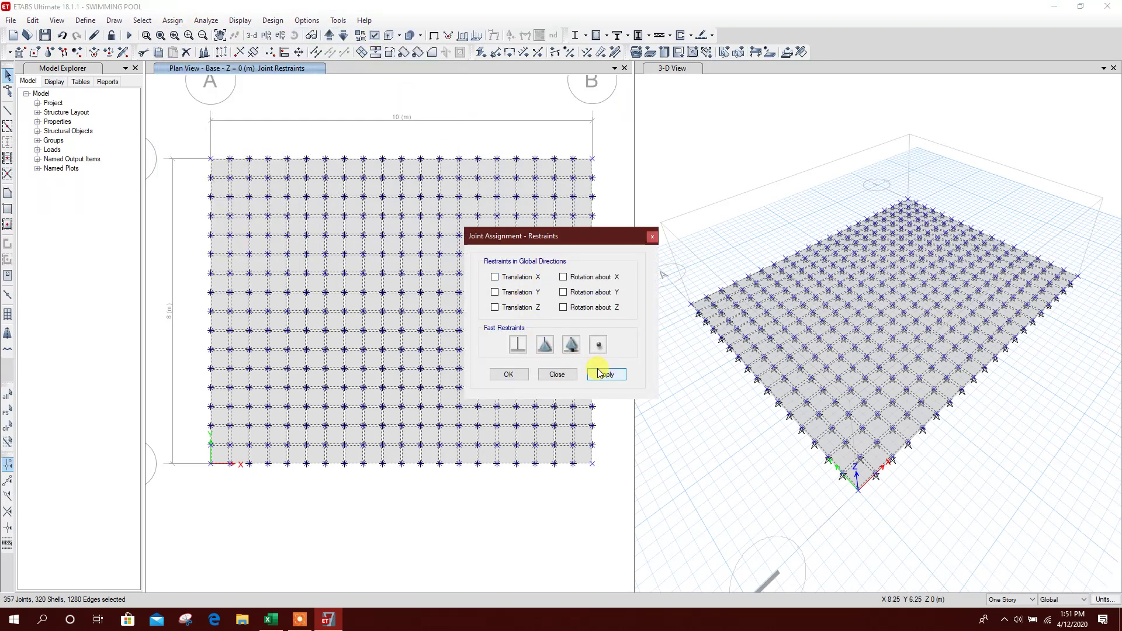
{"action": "left_click", "coordinate": [606, 374]}
{"action": "left_click", "coordinate": [562, 374]}
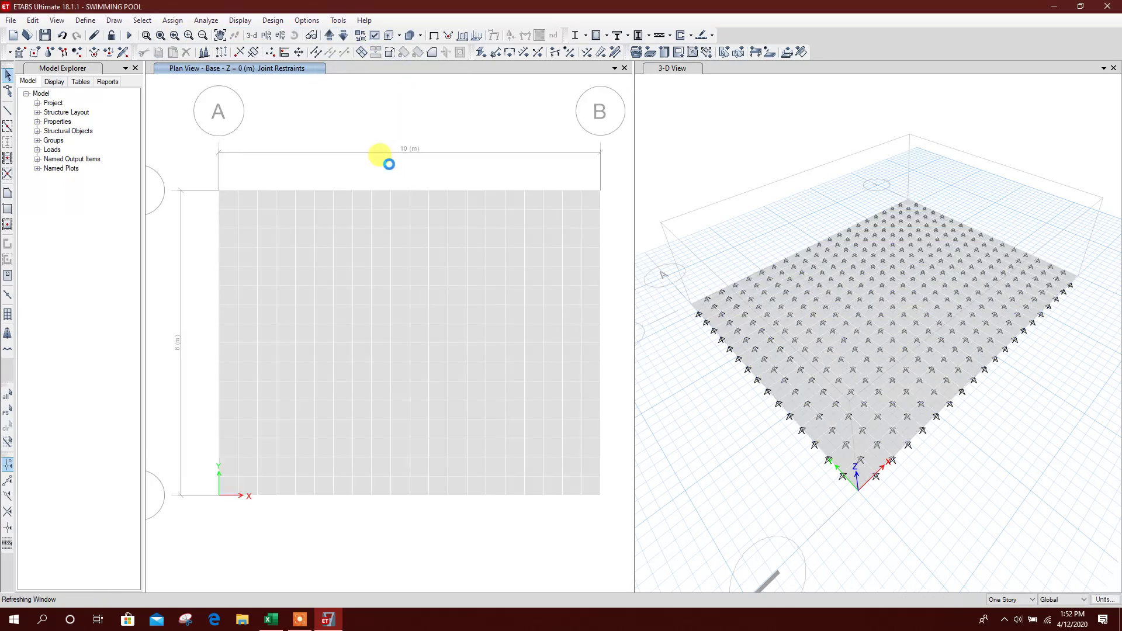
Step: Rename the Live load pattern as WP, keeping its type as Live
{"action": "left_click", "coordinate": [85, 21]}
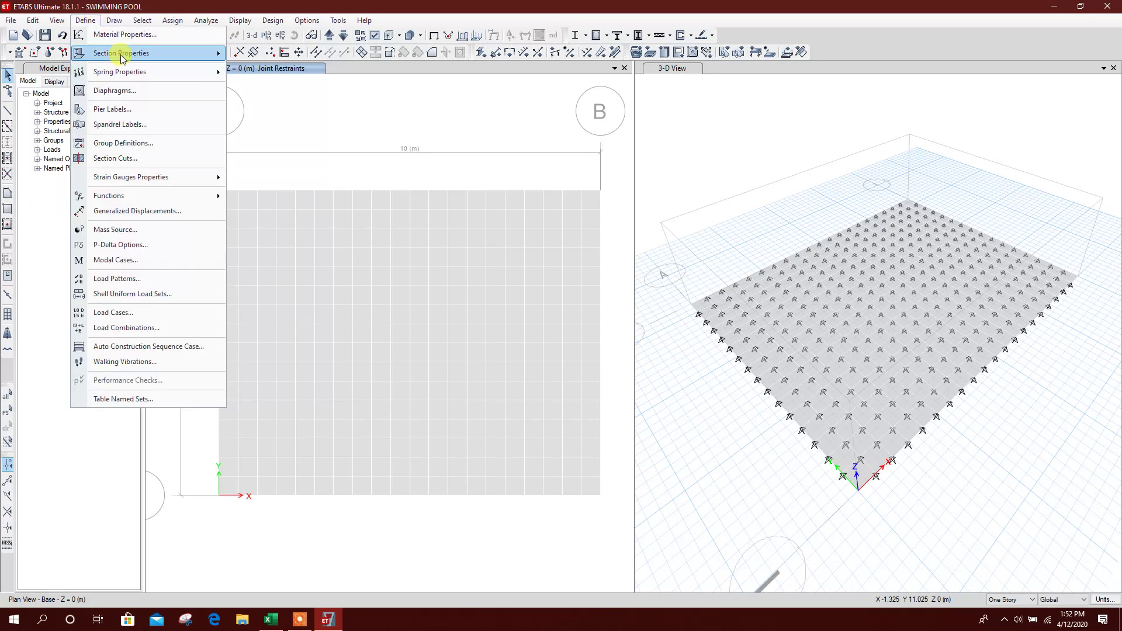
{"action": "left_click", "coordinate": [140, 285]}
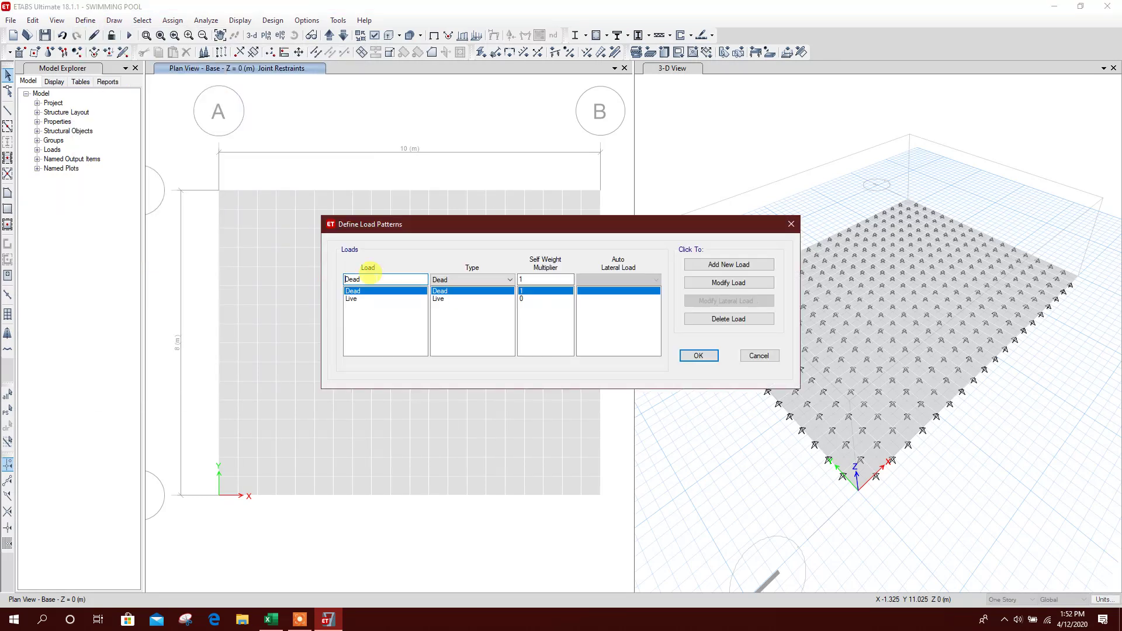
{"action": "left_click", "coordinate": [357, 298]}
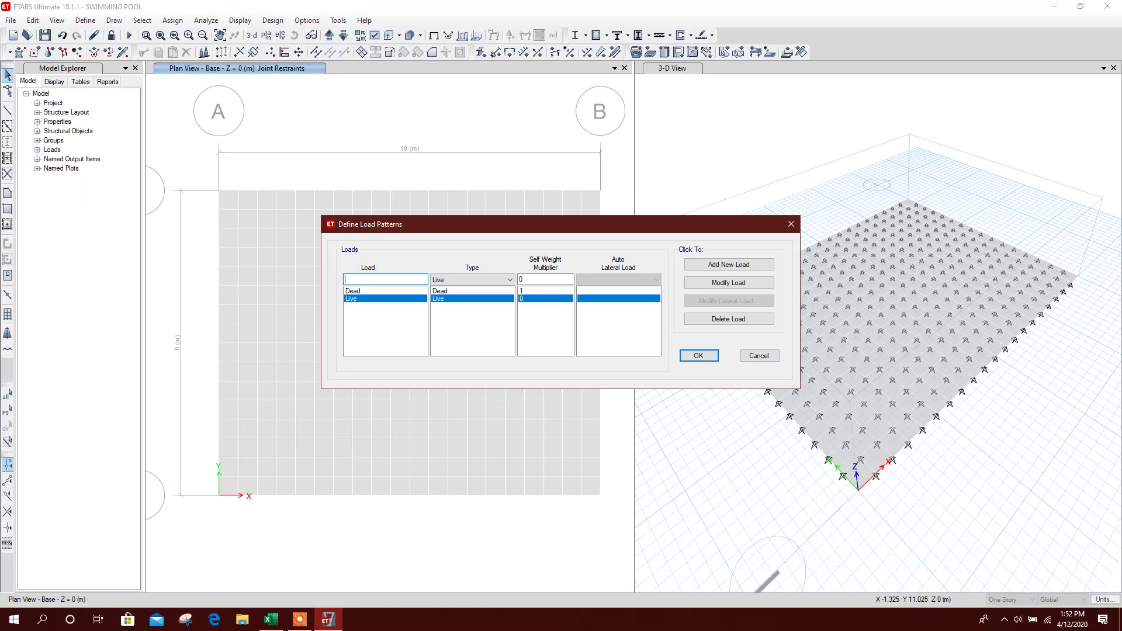
{"action": "left_click", "coordinate": [446, 280]}
{"action": "left_click", "coordinate": [456, 310]}
{"action": "left_click", "coordinate": [729, 282]}
Step: Add a load pattern named SP with type Live and self weight multiplier 0
{"action": "left_click", "coordinate": [351, 279]}
{"action": "type", "text": "s"}
{"action": "left_click", "coordinate": [725, 264]}
{"action": "left_click", "coordinate": [698, 355]}
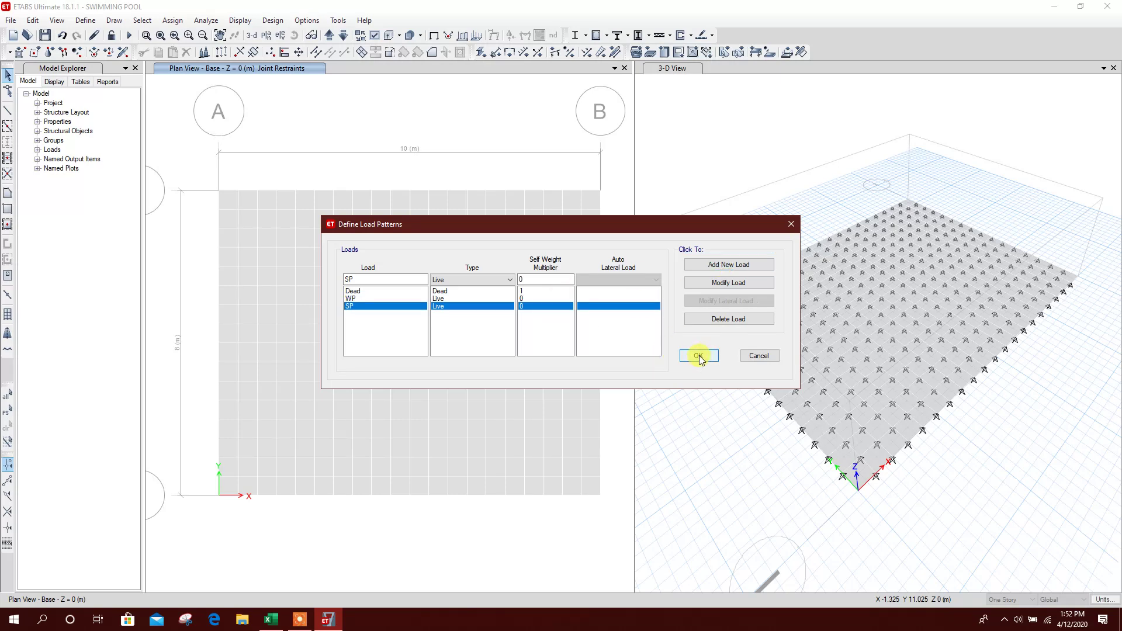
Step: Assign a uniform Dead load of 2 kN/m² in the gravity direction to all base slab shells
{"action": "left_click_drag", "start_coordinate": [203, 145], "coordinate": [597, 469]}
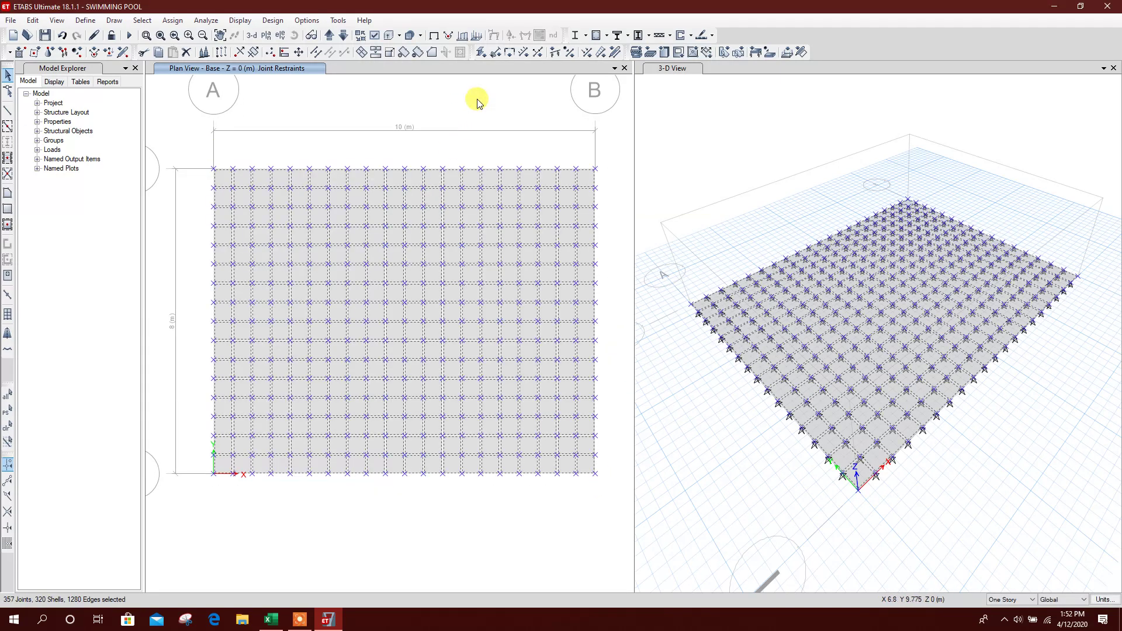
{"action": "left_click", "coordinate": [769, 52]}
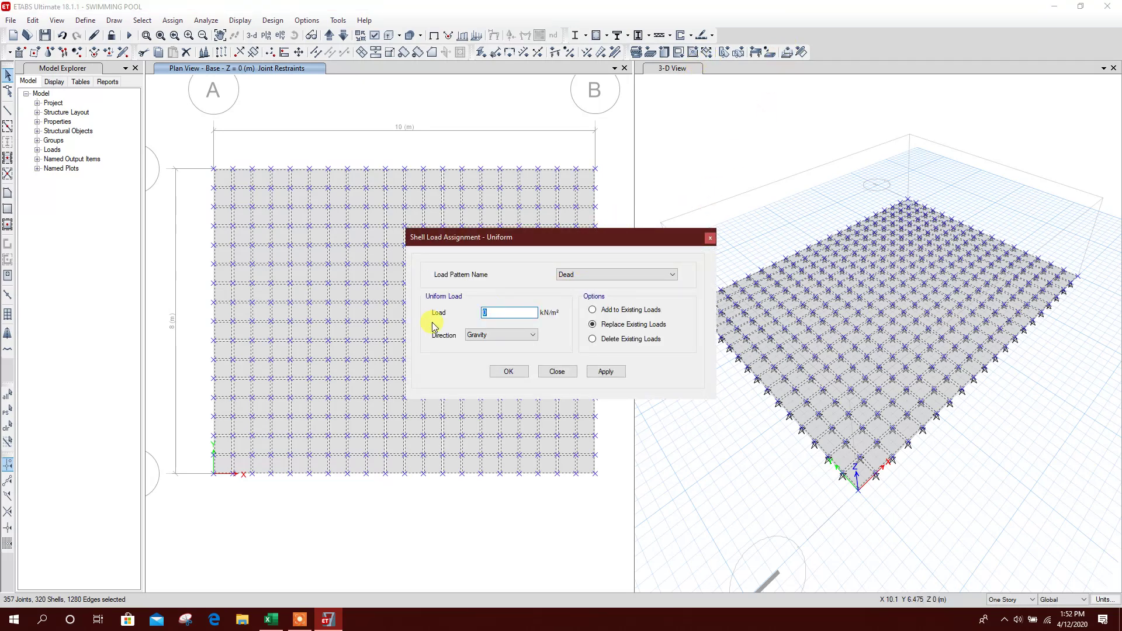
{"action": "left_click", "coordinate": [606, 372]}
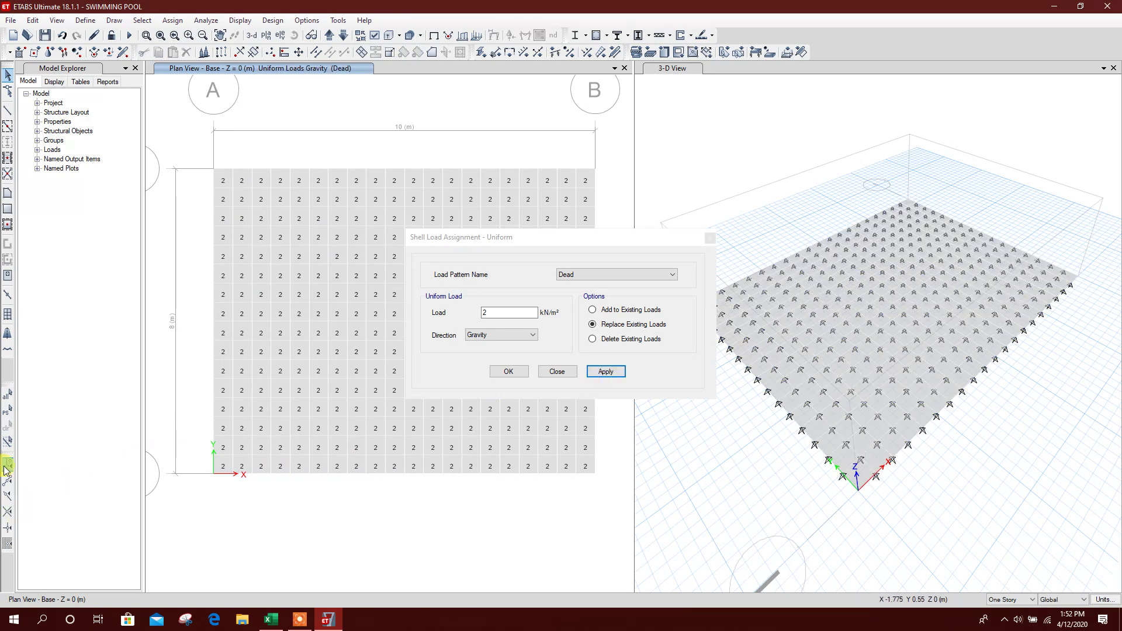
Step: Reselect the base slab shells and choose WP as the load pattern for the uniform load
{"action": "left_click", "coordinate": [8, 416]}
{"action": "left_click", "coordinate": [579, 275]}
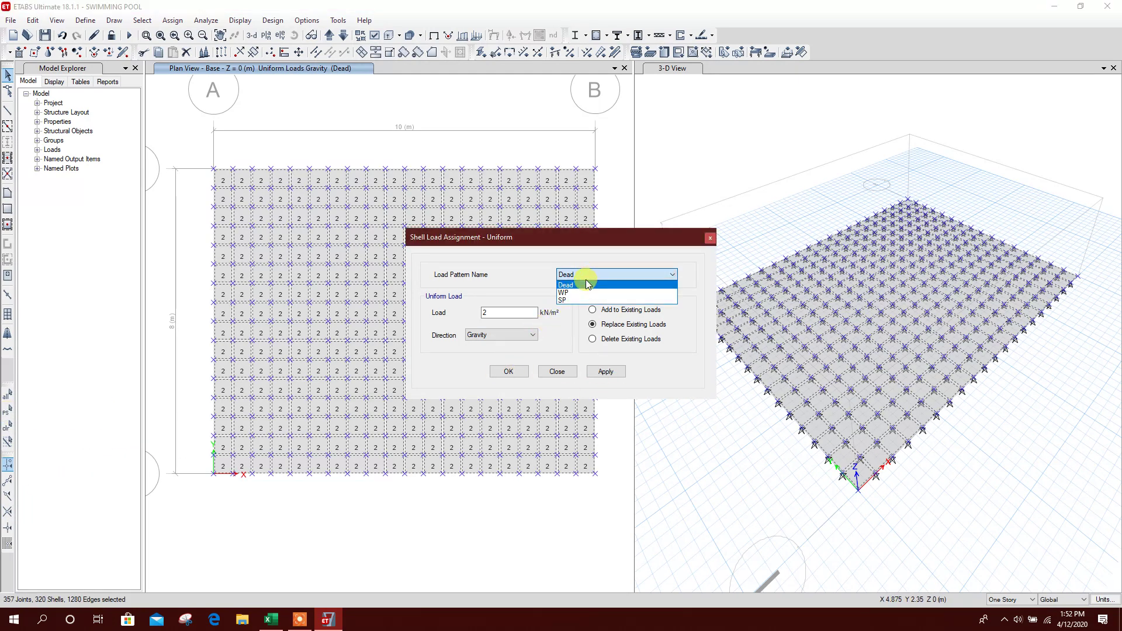
{"action": "left_click", "coordinate": [581, 293]}
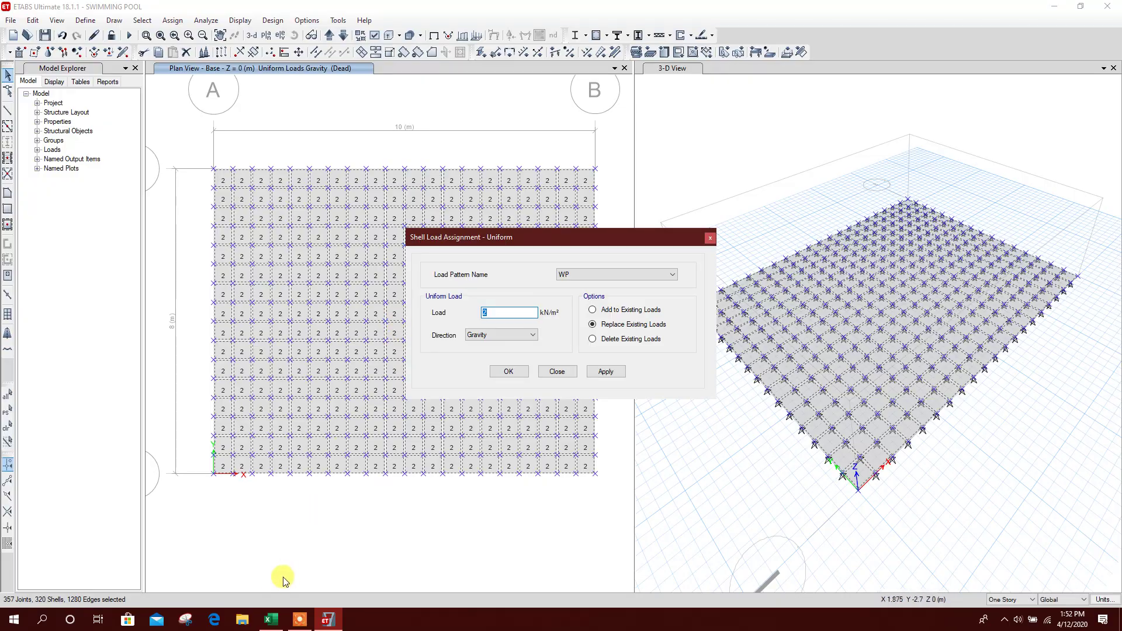
Step: Switch to Excel and review the water load calculation's unit weight, dimensions, volume and base pressure, including their formulas
{"action": "left_click", "coordinate": [270, 620]}
{"action": "left_click", "coordinate": [220, 152]}
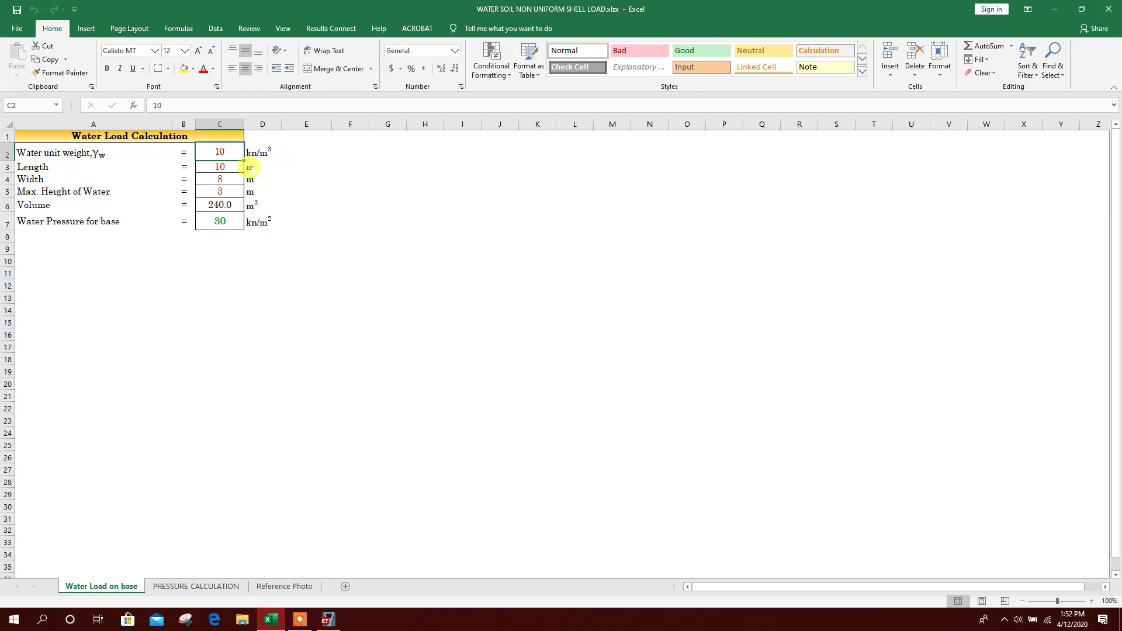
{"action": "left_click", "coordinate": [67, 174]}
{"action": "left_click", "coordinate": [67, 168]}
{"action": "left_click", "coordinate": [217, 167]}
{"action": "left_click", "coordinate": [88, 178]}
{"action": "left_click", "coordinate": [216, 179]}
{"action": "left_click", "coordinate": [121, 190]}
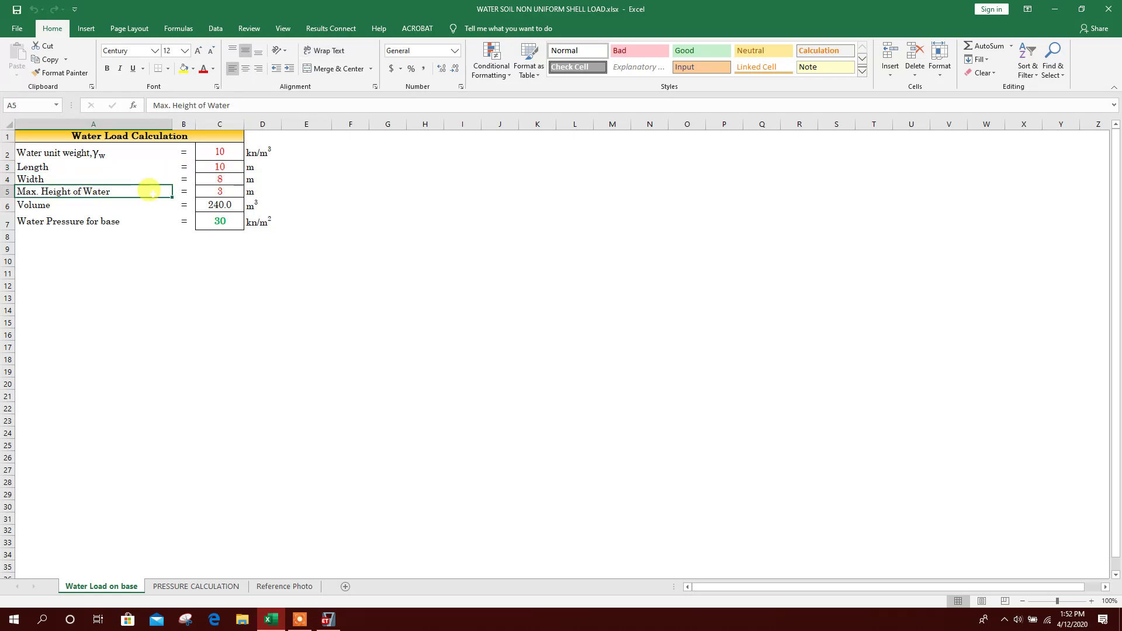
{"action": "left_click", "coordinate": [218, 191]}
{"action": "left_click", "coordinate": [87, 204]}
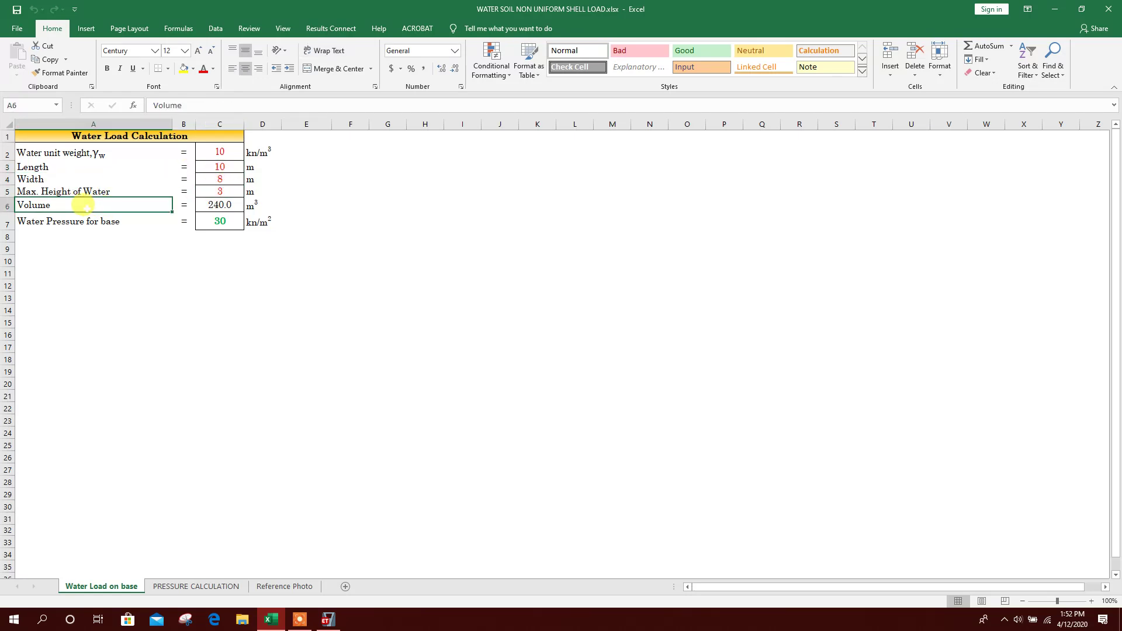
{"action": "left_click", "coordinate": [199, 204]}
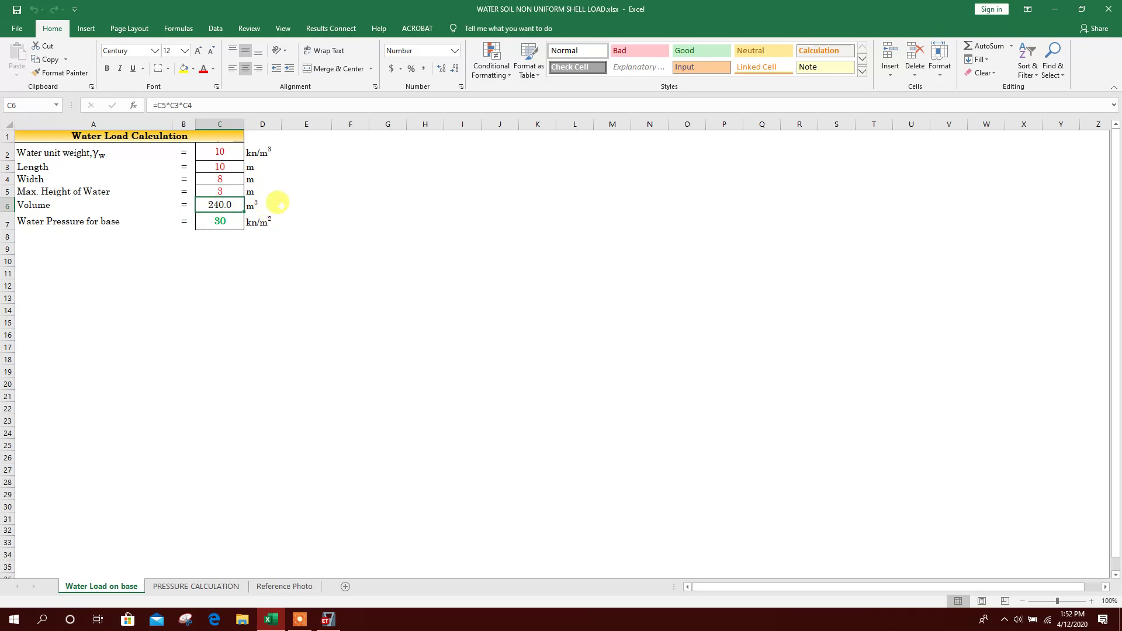
{"action": "left_click", "coordinate": [126, 219]}
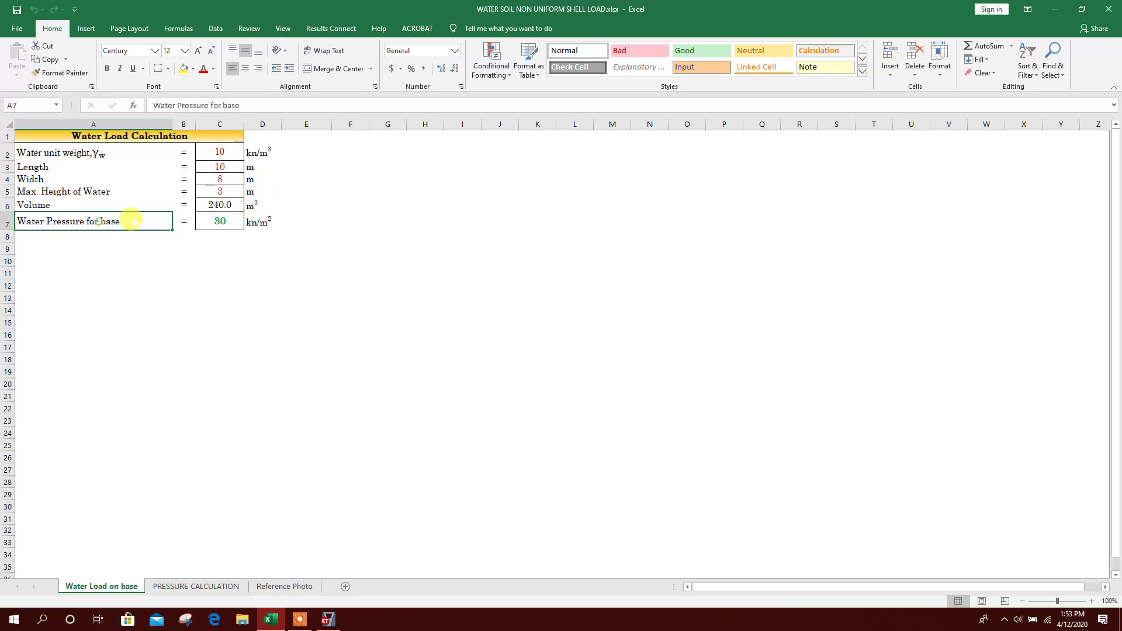
{"action": "left_click", "coordinate": [208, 222]}
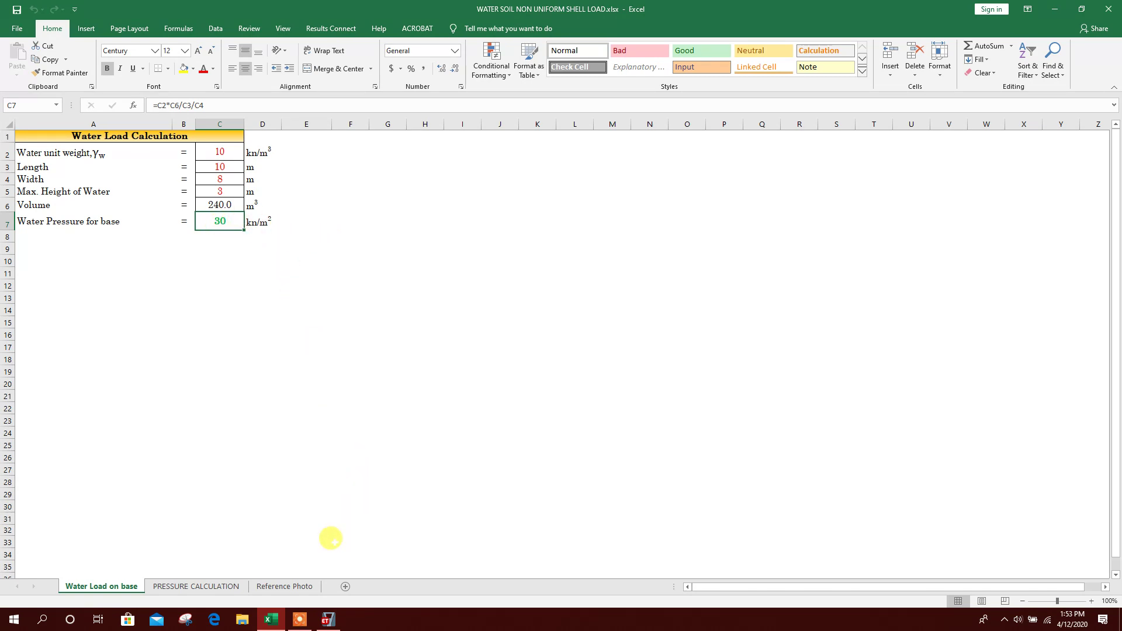
Step: Switch back to ETABS and assign a uniform WP load of 30 kN/m² in the gravity direction to the selected slab shells
{"action": "left_click", "coordinate": [332, 624]}
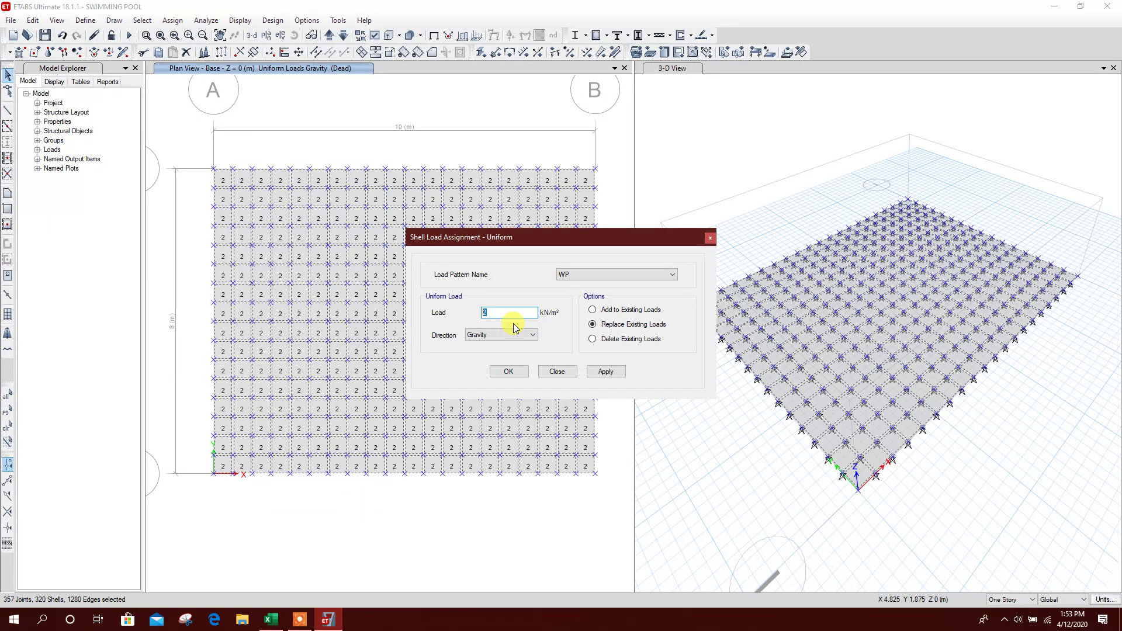
{"action": "left_click", "coordinate": [605, 371]}
{"action": "left_click", "coordinate": [557, 371]}
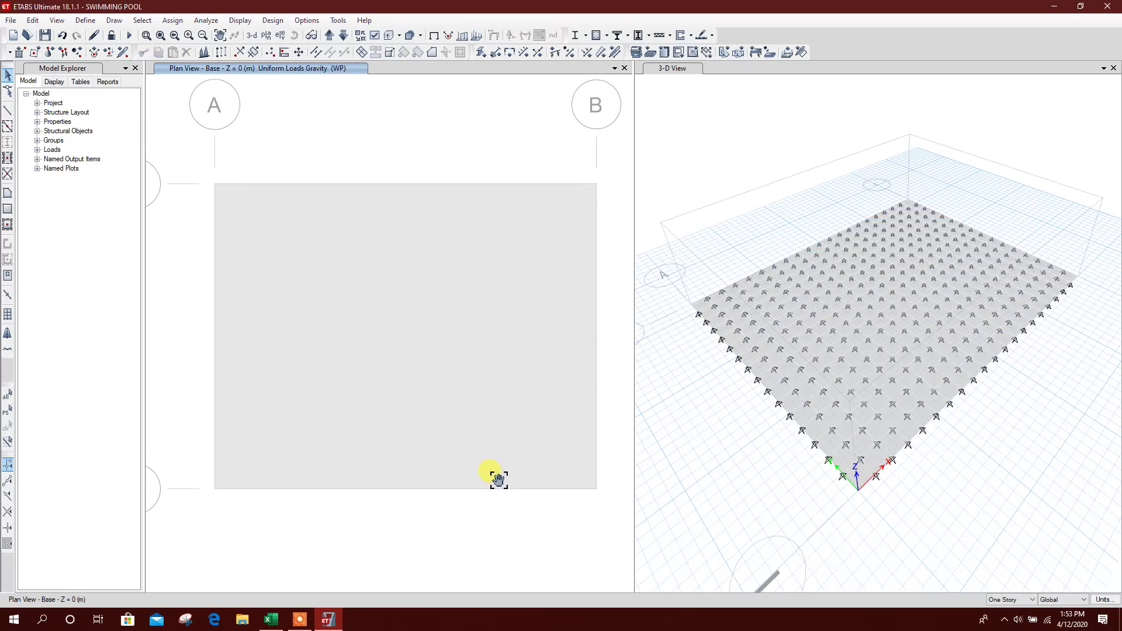
Step: Select all base slab shells and define a compression-only area spring property with a local 3 stiffness of 15000 kN/m/m²
{"action": "left_click", "coordinate": [704, 495]}
{"action": "left_click", "coordinate": [526, 466]}
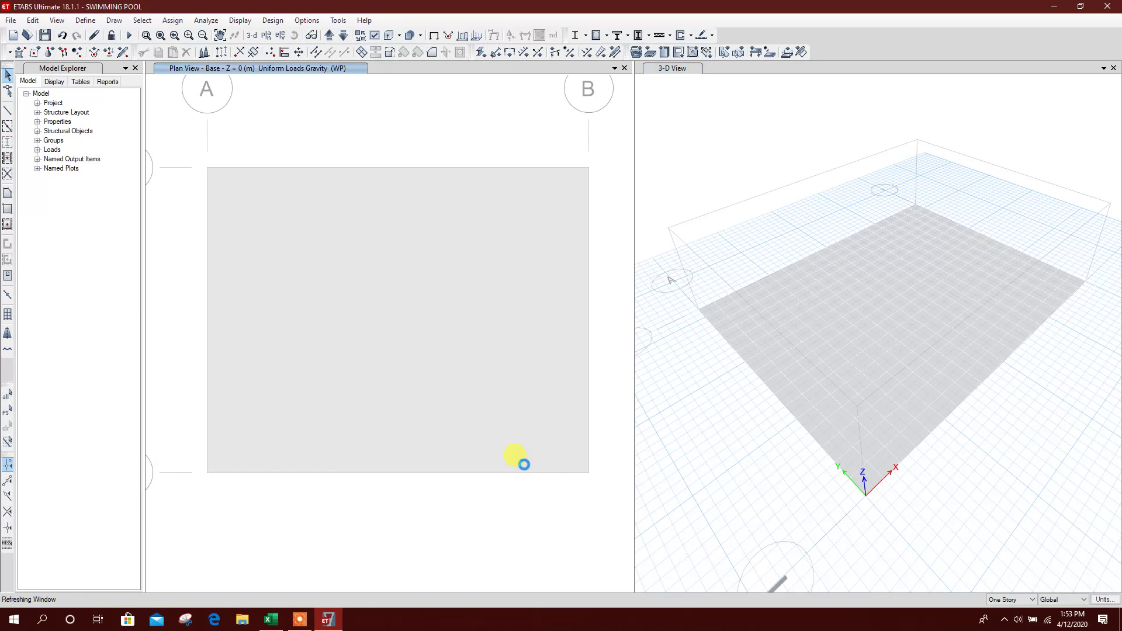
{"action": "left_click_drag", "start_coordinate": [183, 155], "coordinate": [611, 516]}
{"action": "left_click", "coordinate": [172, 19]}
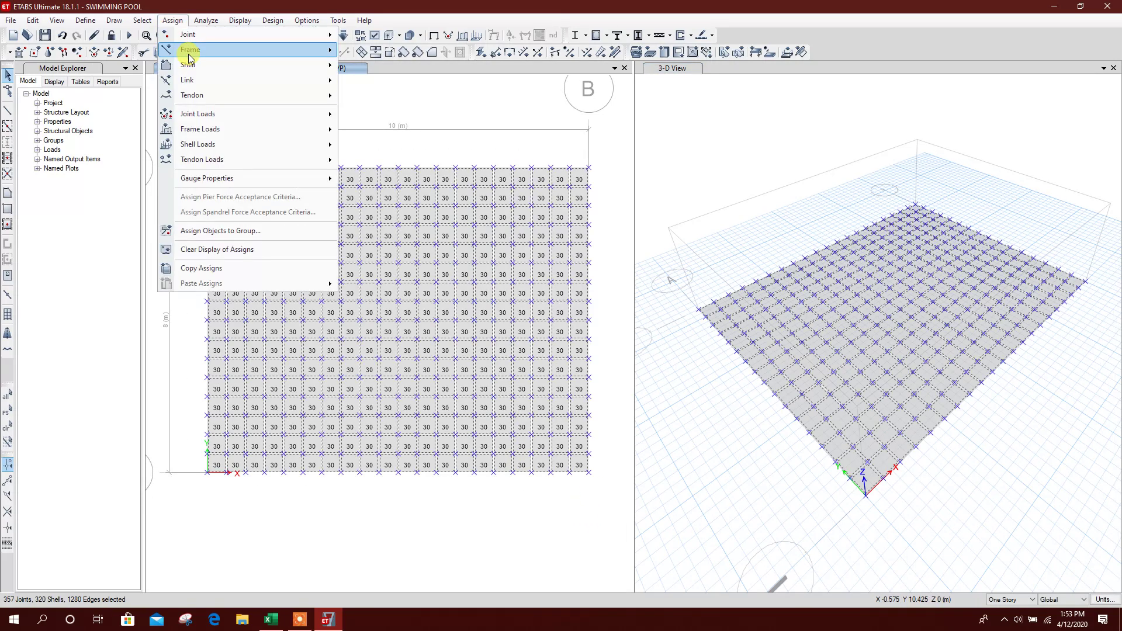
{"action": "mouse_move", "coordinate": [199, 64]}
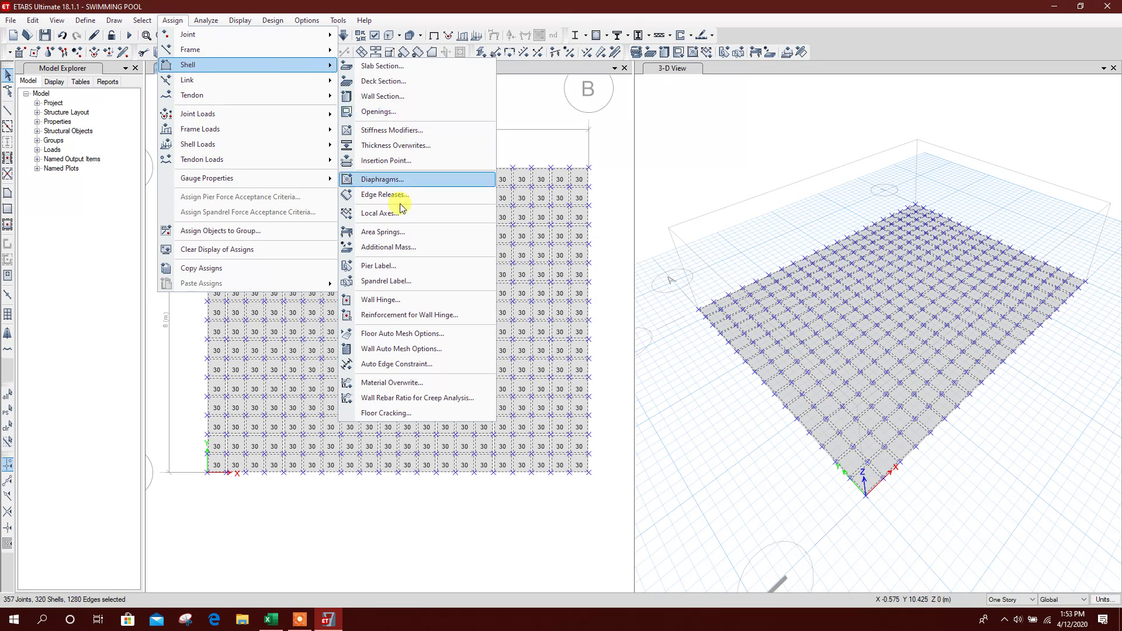
{"action": "left_click", "coordinate": [396, 234]}
{"action": "left_click", "coordinate": [556, 411]}
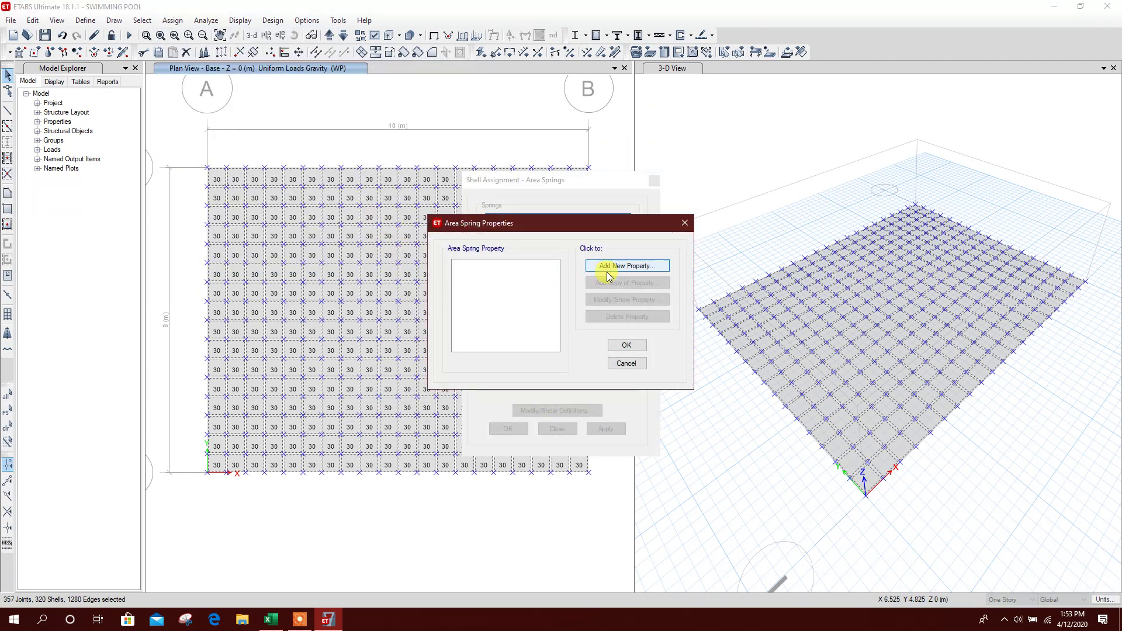
{"action": "left_click", "coordinate": [606, 266]}
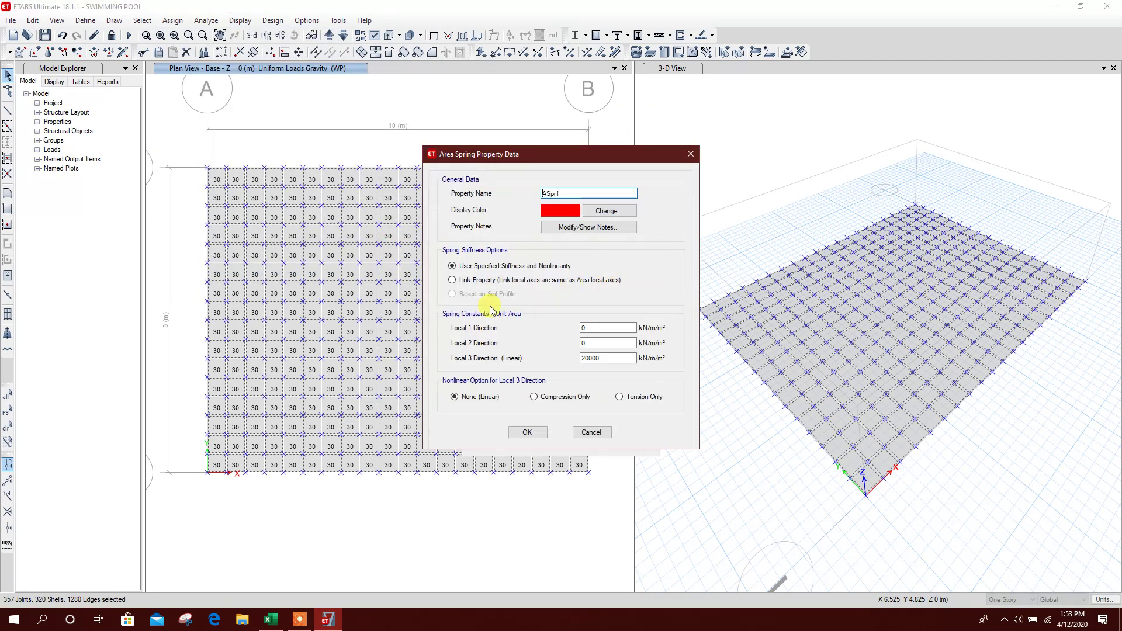
{"action": "left_click", "coordinate": [588, 357]}
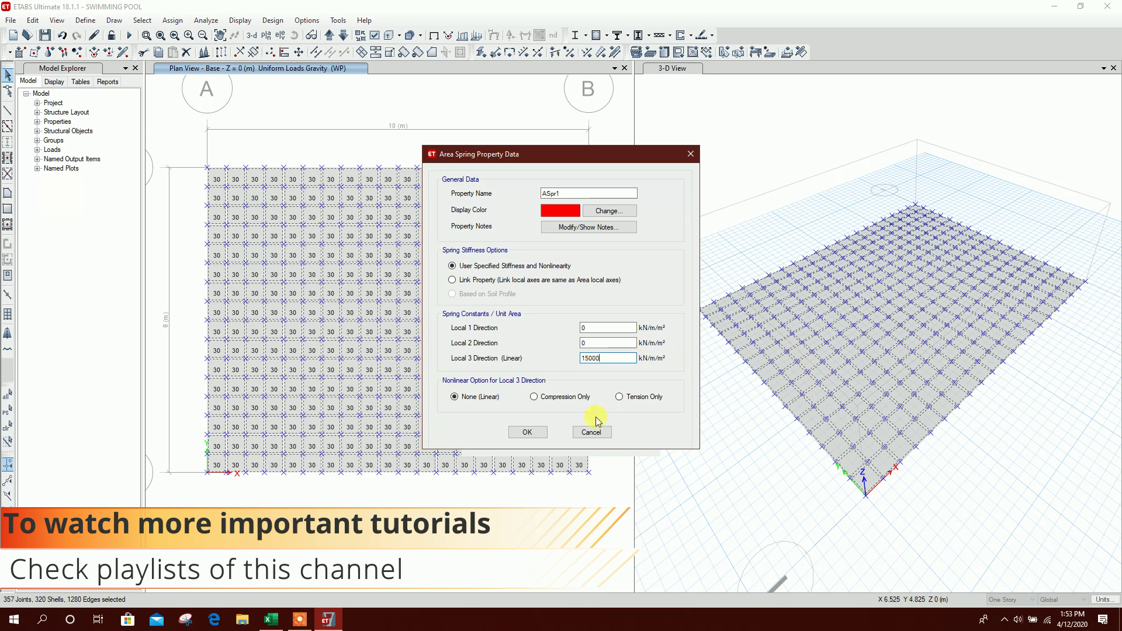
{"action": "left_click", "coordinate": [533, 396]}
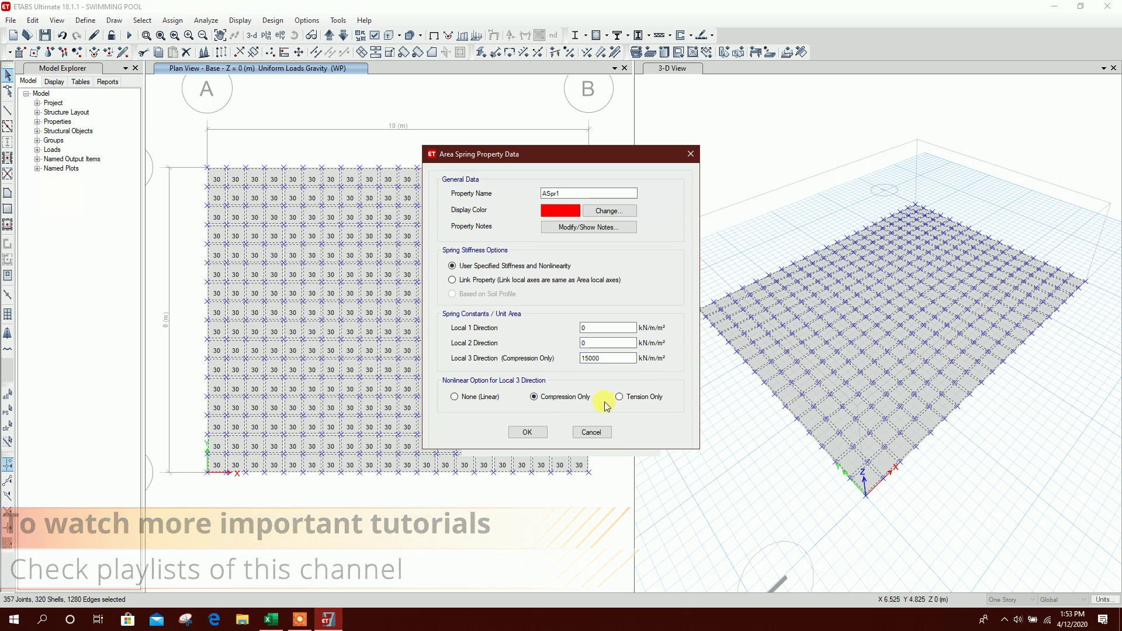
{"action": "left_click", "coordinate": [529, 432]}
Step: Assign the new area spring property to all selected base slab shells
{"action": "left_click", "coordinate": [619, 346]}
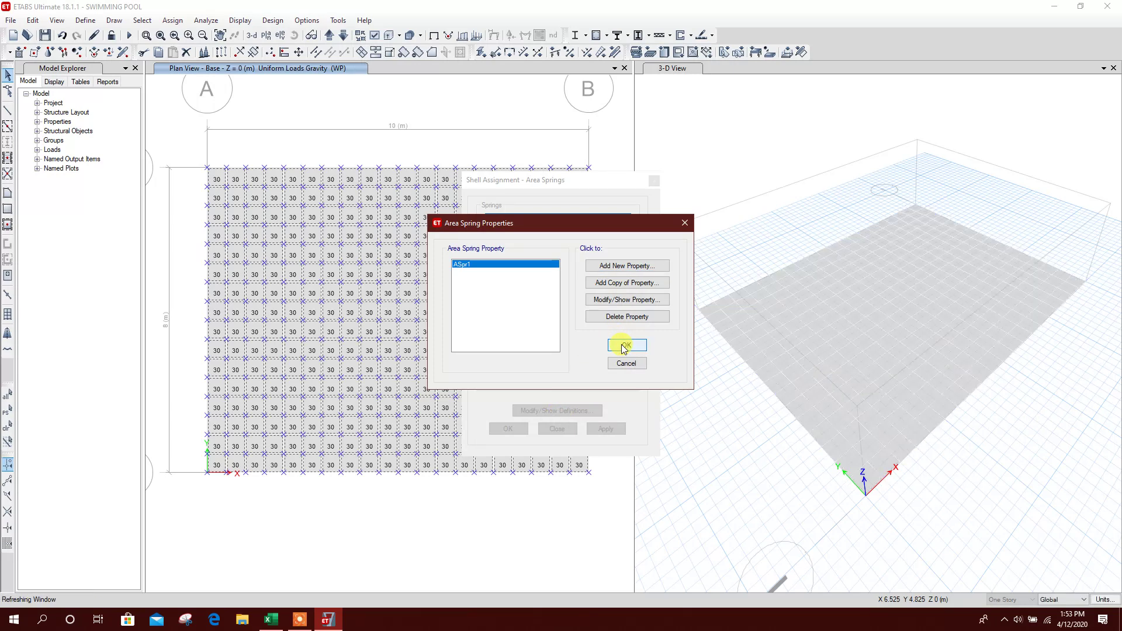
{"action": "left_click", "coordinate": [606, 429]}
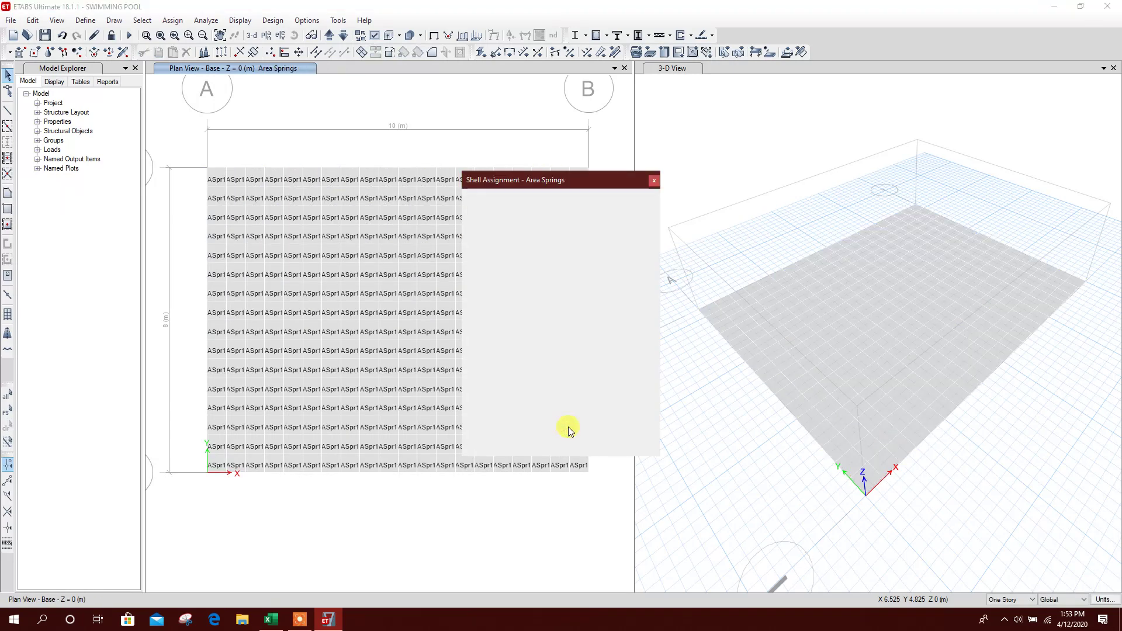
{"action": "left_click", "coordinate": [569, 429]}
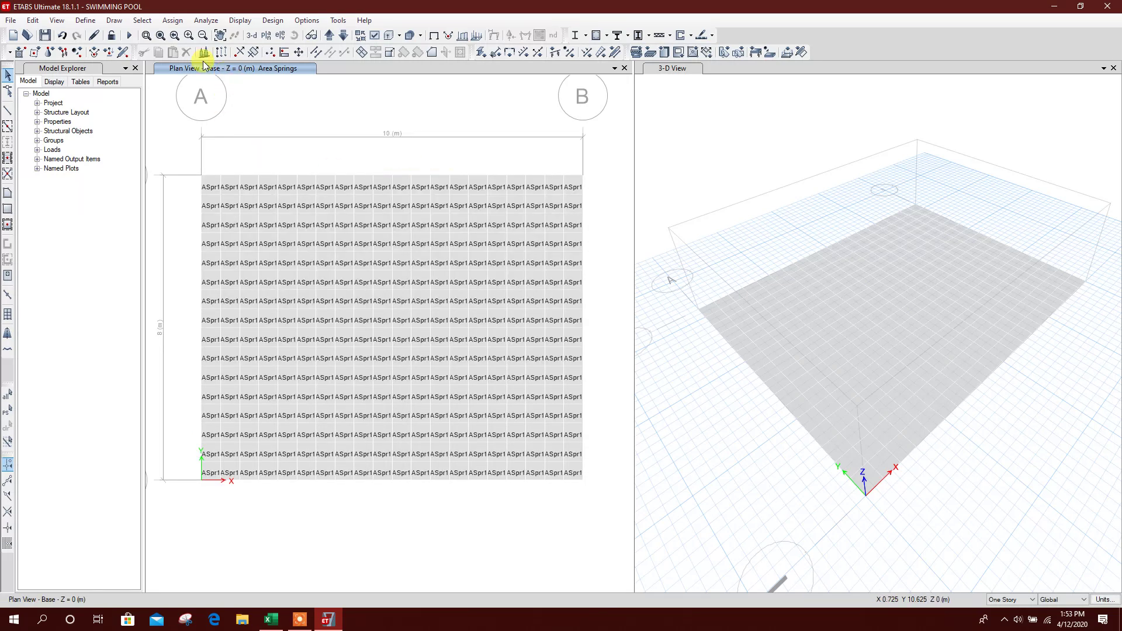
Step: Draw W250 walls along all four sides of the grid bay on the Story1 level
{"action": "left_click", "coordinate": [330, 37]}
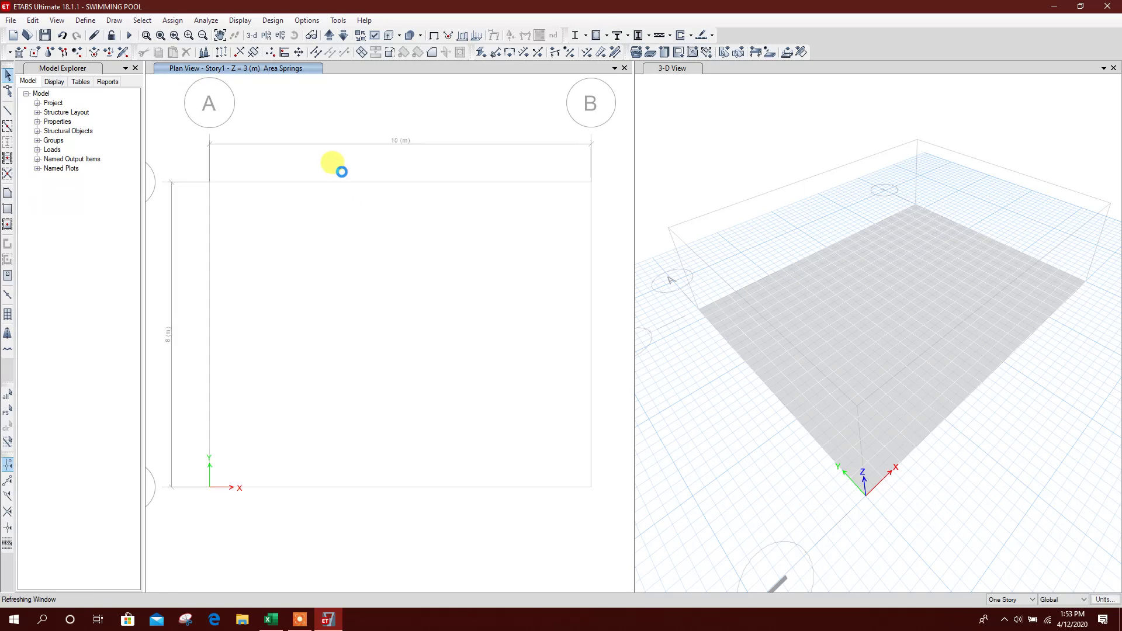
{"action": "left_click", "coordinate": [8, 246]}
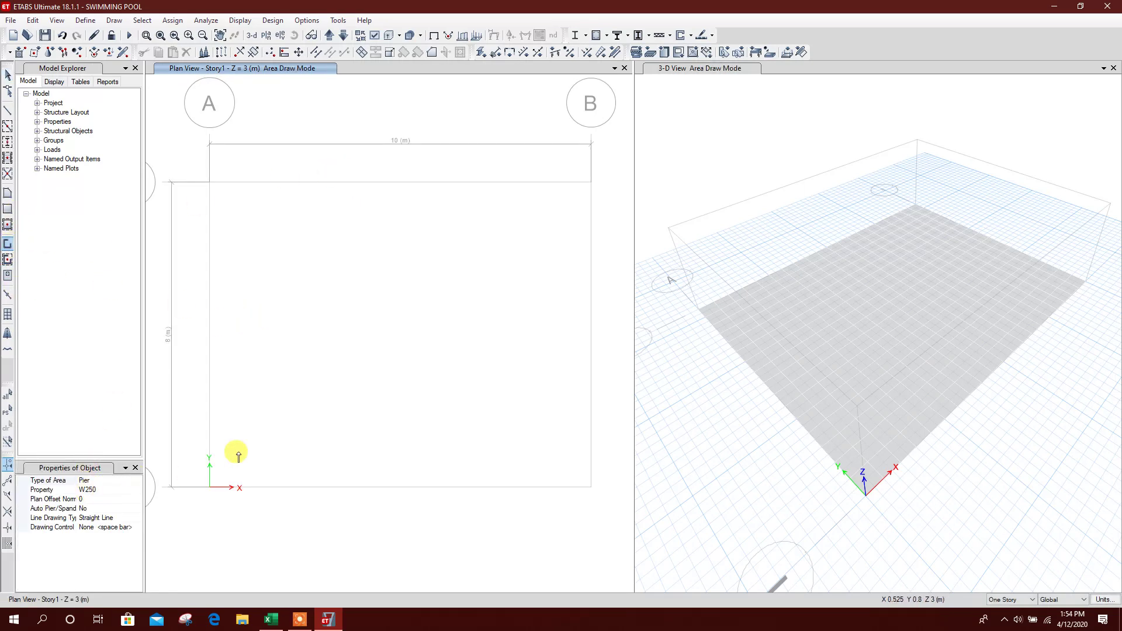
{"action": "left_click", "coordinate": [210, 183]}
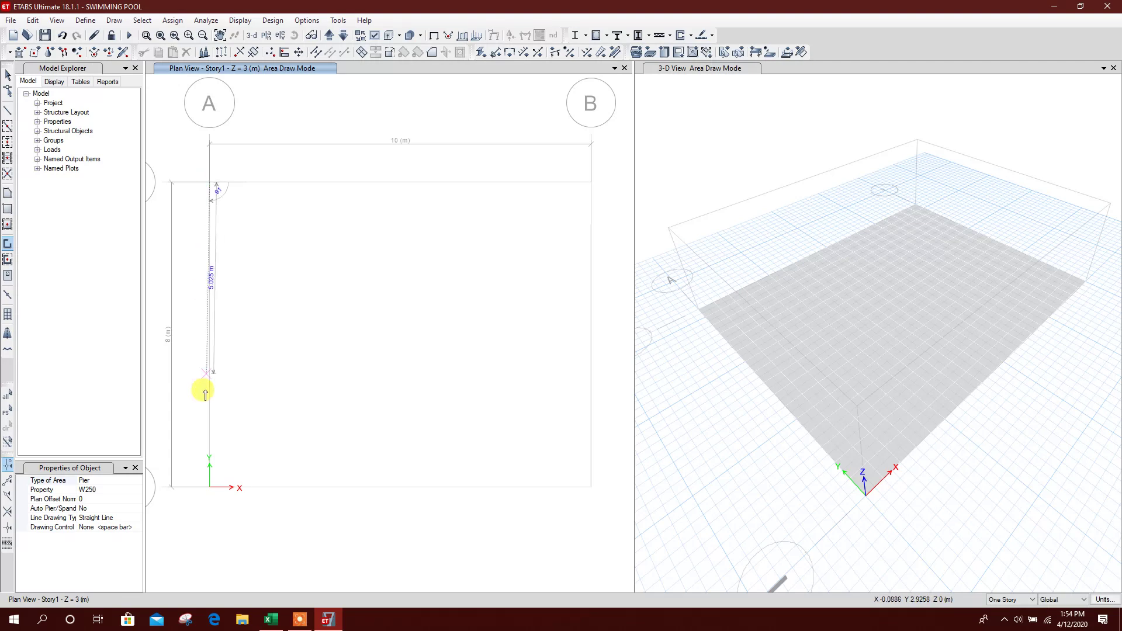
{"action": "left_click", "coordinate": [210, 487]}
{"action": "left_click", "coordinate": [590, 487]}
{"action": "left_click", "coordinate": [591, 182]}
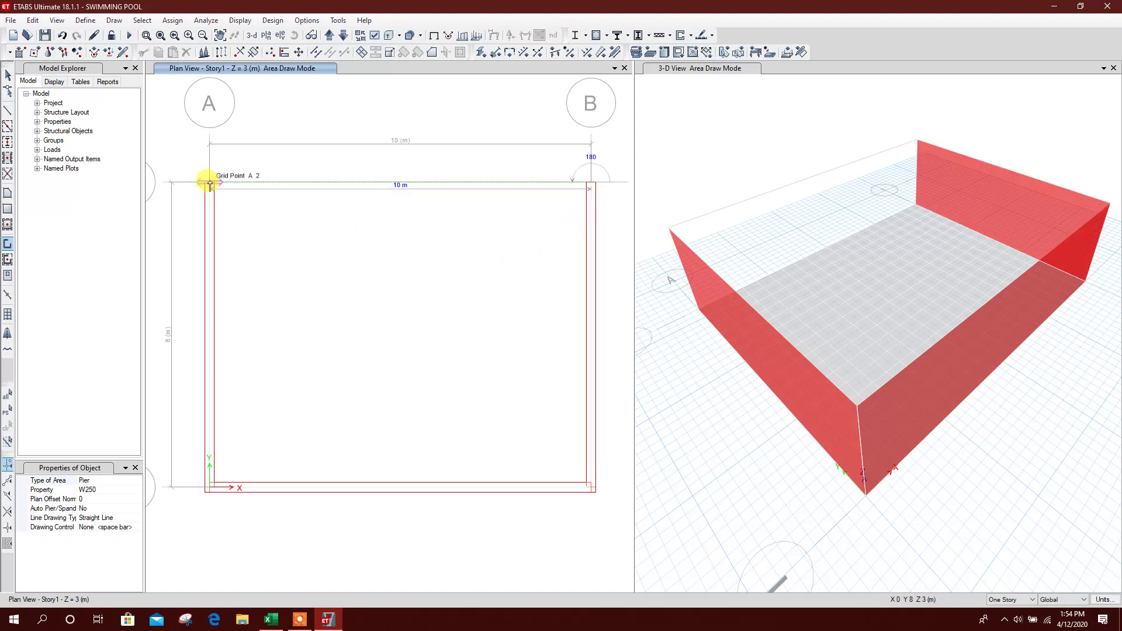
{"action": "key", "text": "Escape"}
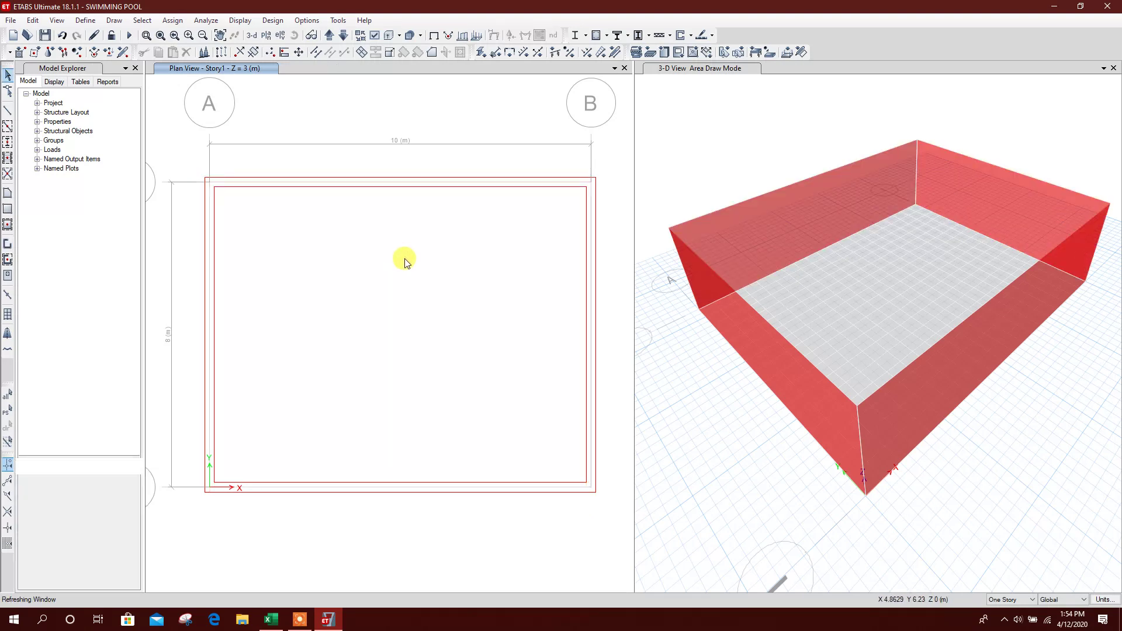
Step: Select all four perimeter wall shells of the pool in the 3-D view
{"action": "left_click", "coordinate": [758, 215]}
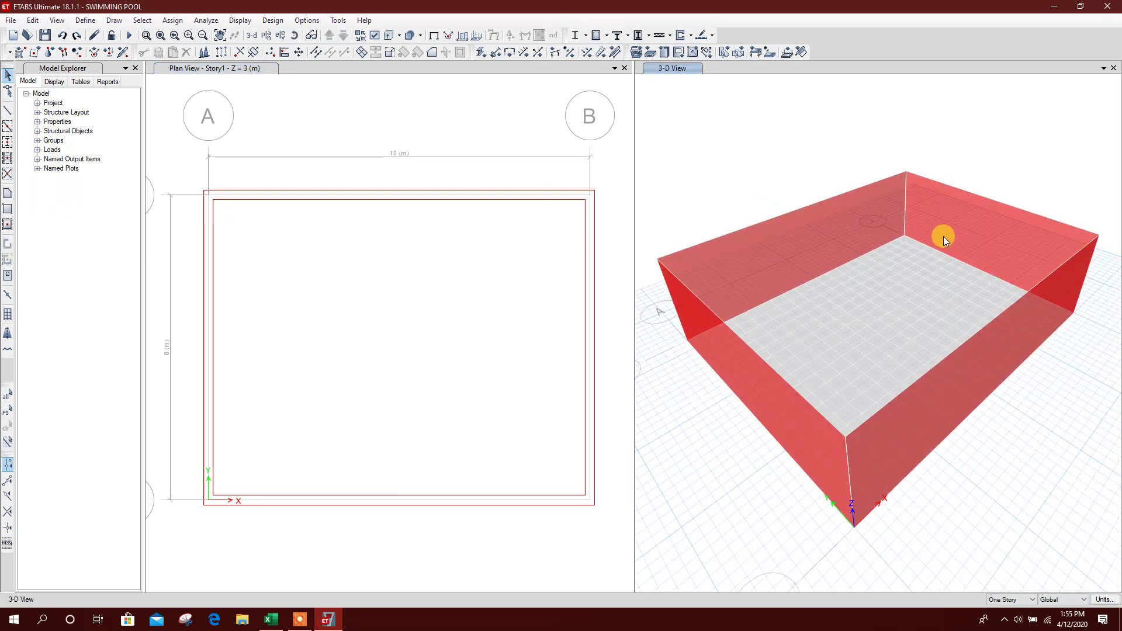
{"action": "left_click", "coordinate": [458, 172]}
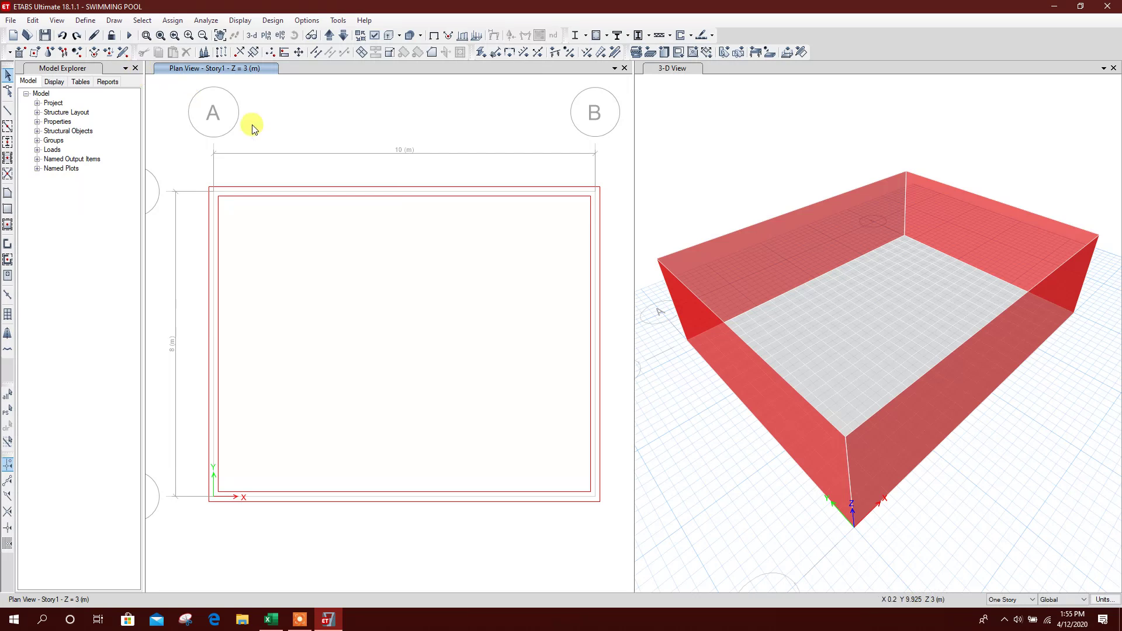
{"action": "left_click", "coordinate": [803, 259]}
{"action": "left_click", "coordinate": [974, 293]}
{"action": "left_click", "coordinate": [753, 405]}
{"action": "left_click", "coordinate": [989, 386]}
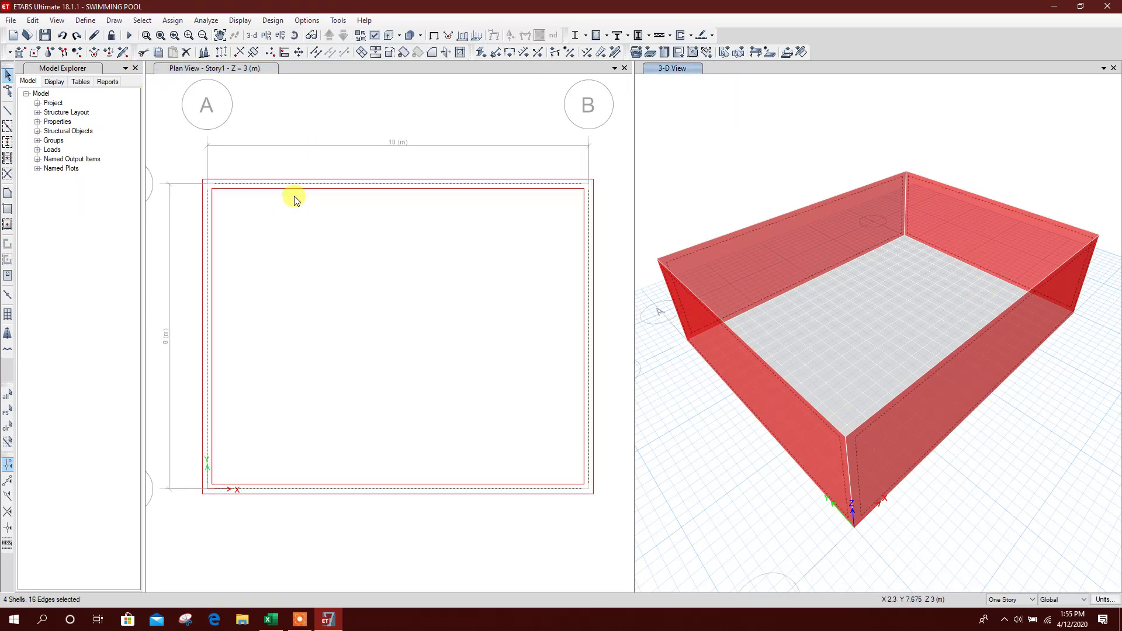
Step: Start a non-uniform shell load assignment on the selected walls and choose WP as its load pattern
{"action": "left_click", "coordinate": [172, 20]}
{"action": "mouse_move", "coordinate": [192, 69]}
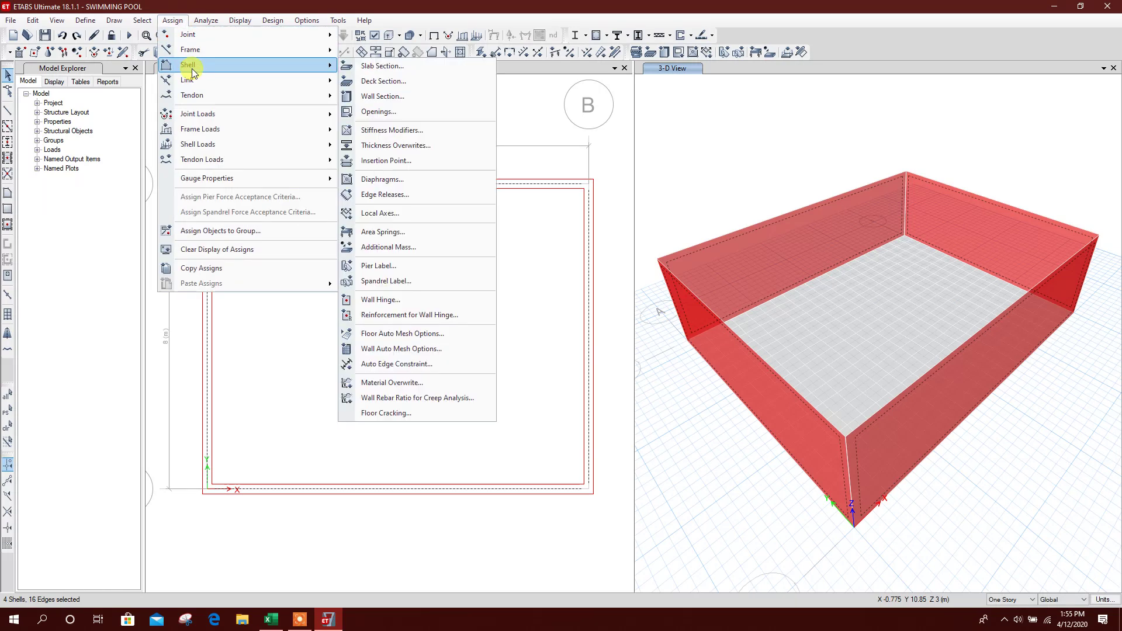
{"action": "mouse_move", "coordinate": [240, 144]}
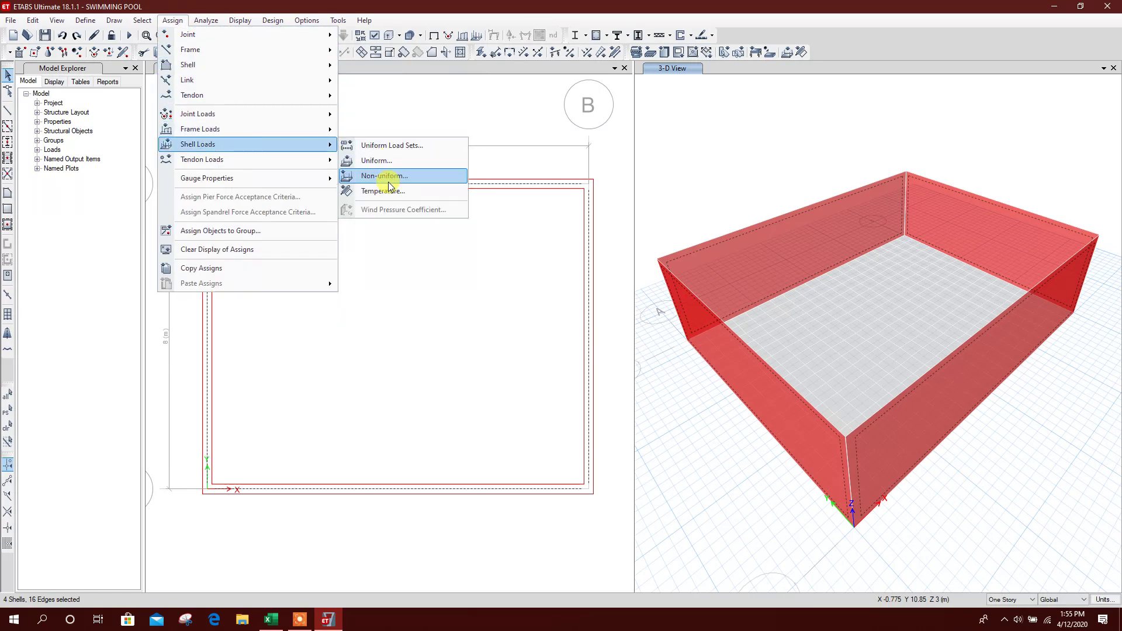
{"action": "left_click", "coordinate": [386, 176]}
{"action": "left_click_drag", "start_coordinate": [581, 200], "coordinate": [527, 116]}
{"action": "left_click", "coordinate": [540, 152]}
{"action": "left_click", "coordinate": [533, 168]}
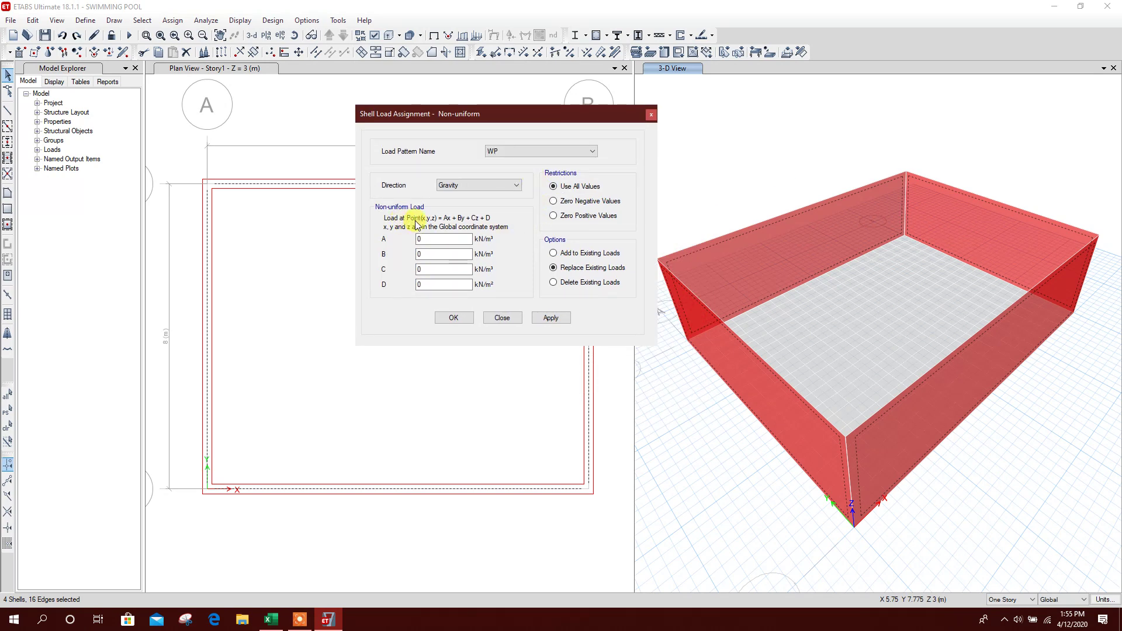
{"action": "left_click_drag", "start_coordinate": [445, 226], "coordinate": [488, 238]}
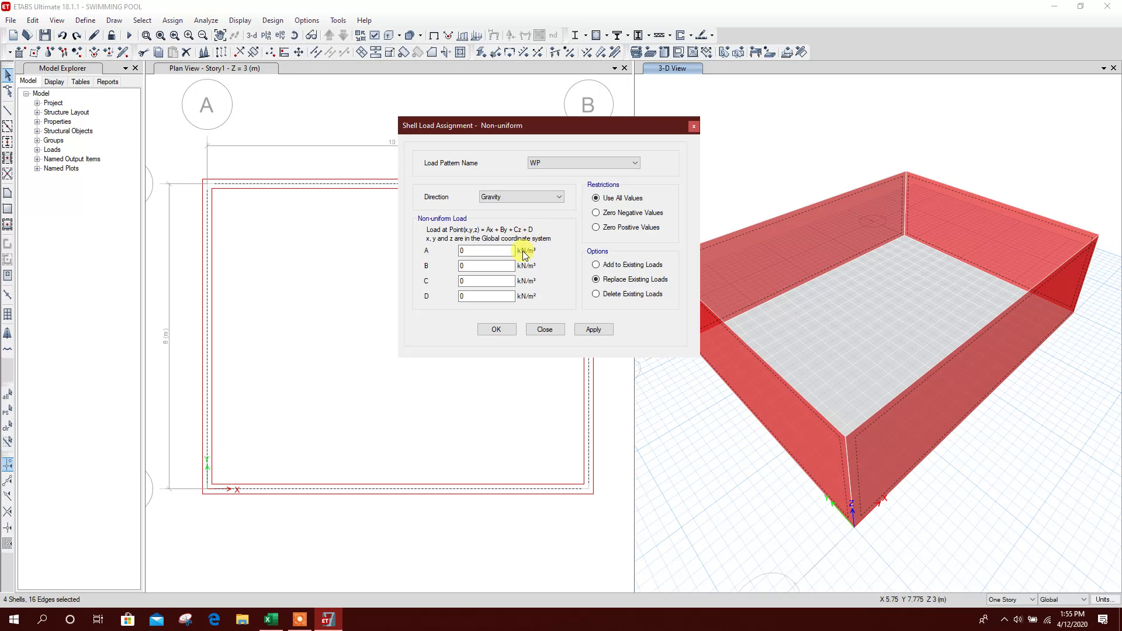
{"action": "left_click", "coordinate": [493, 296]}
{"action": "left_click", "coordinate": [459, 250]}
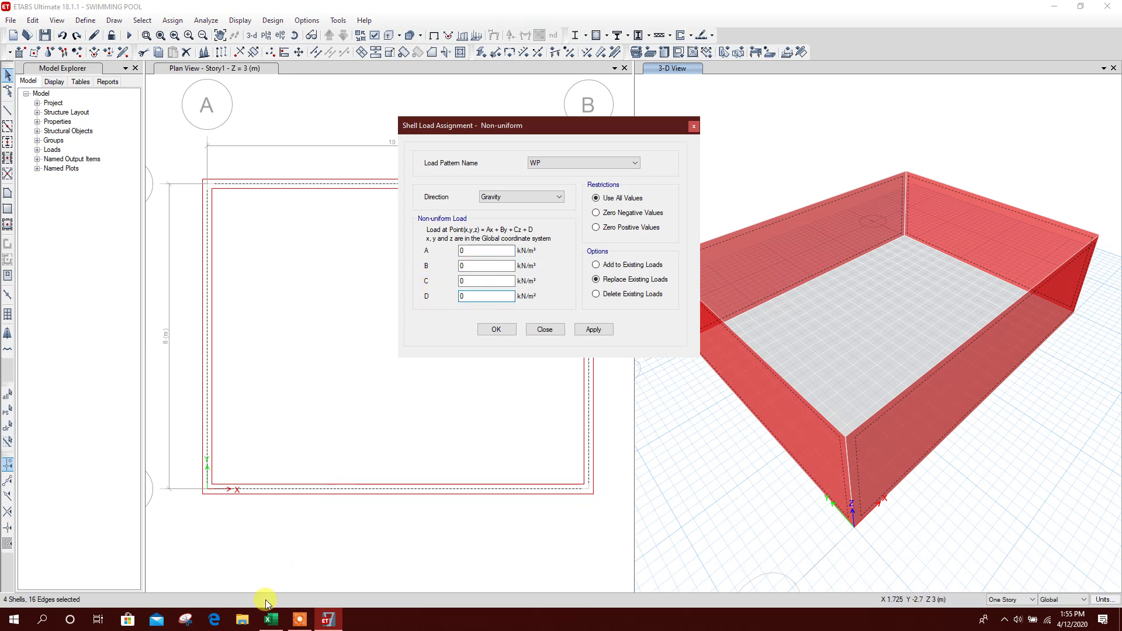
Step: Switch to the Excel load workbook and examine the water unit weight, soil unit weight and surcharge inputs on the PRESSURE CALCULATION sheet
{"action": "left_click", "coordinate": [270, 619]}
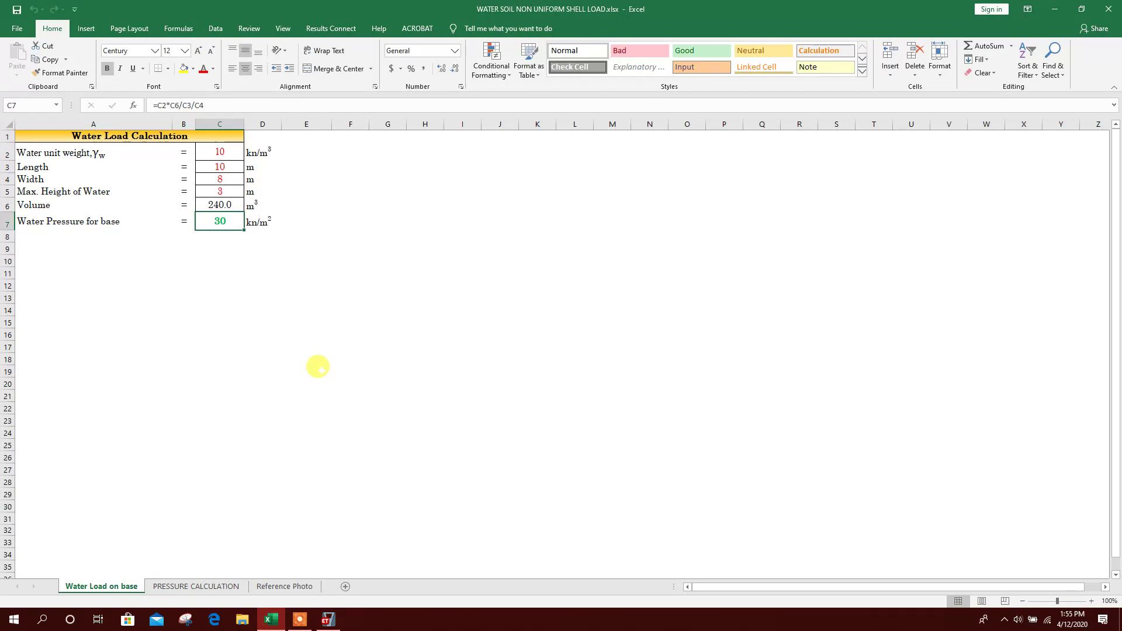
{"action": "left_click", "coordinate": [198, 587]}
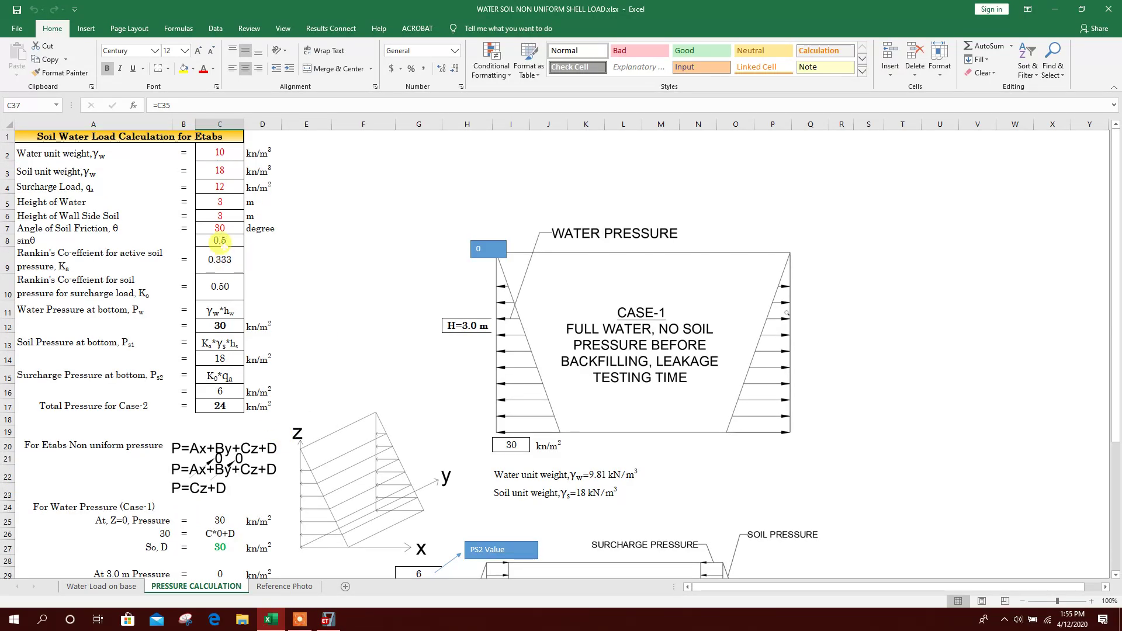
{"action": "left_click", "coordinate": [215, 151]}
{"action": "left_click", "coordinate": [217, 170]}
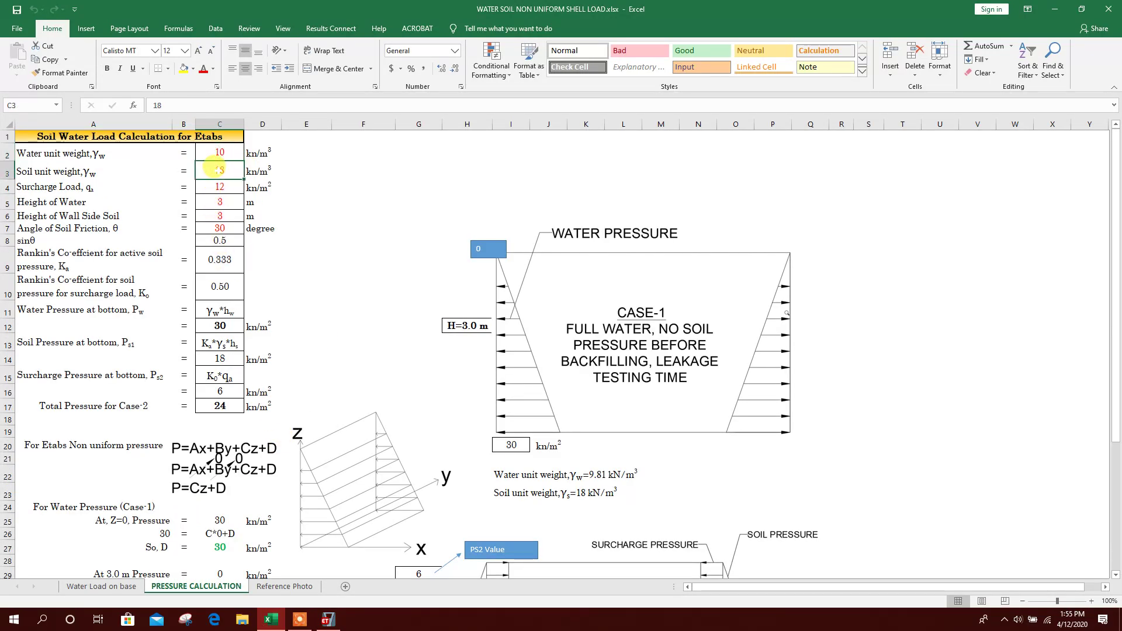
{"action": "left_click", "coordinate": [225, 186]}
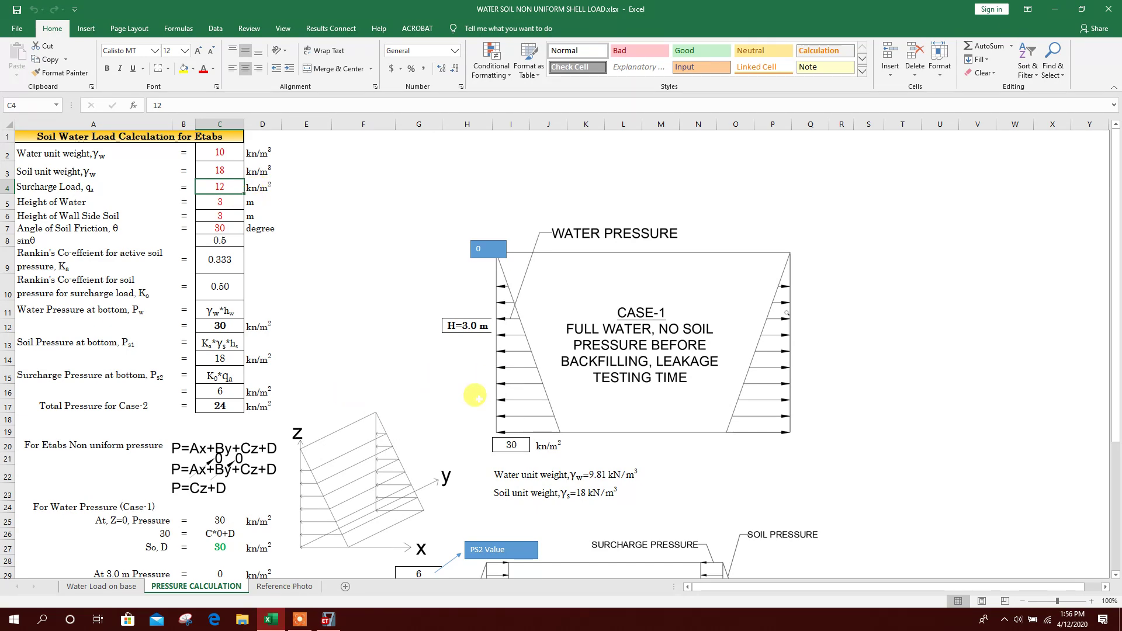
Step: Check the walls in ETABS against the Case-1 and Case-2 pressure diagrams in the Excel workbook
{"action": "left_click", "coordinate": [328, 620]}
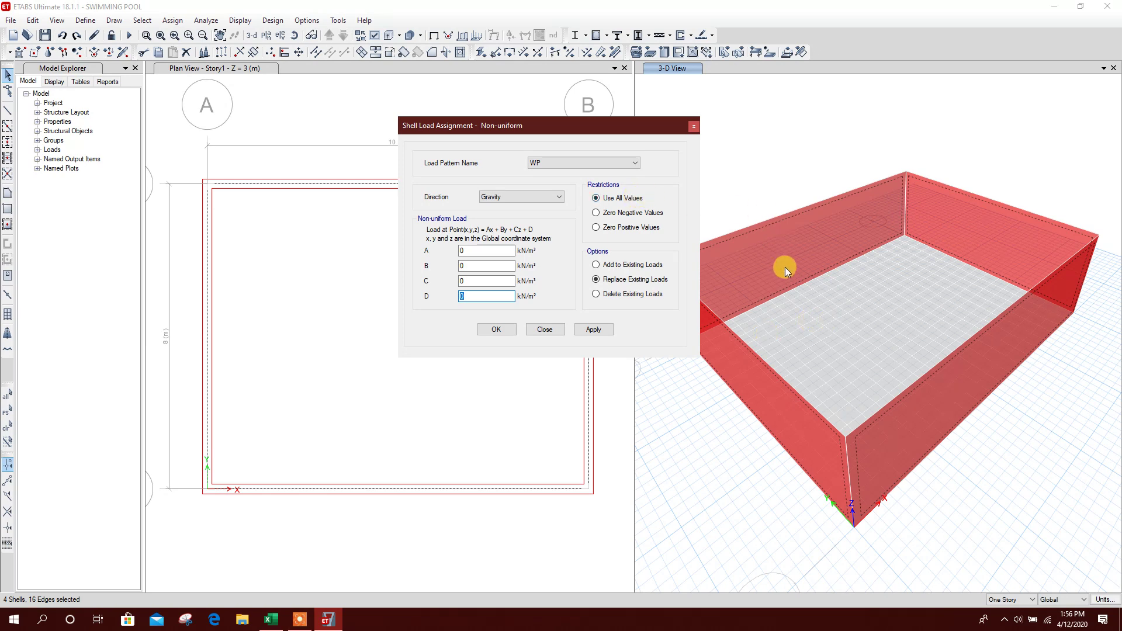
{"action": "left_click", "coordinate": [270, 620]}
{"action": "left_click", "coordinate": [596, 339]}
{"action": "key", "text": "Escape"}
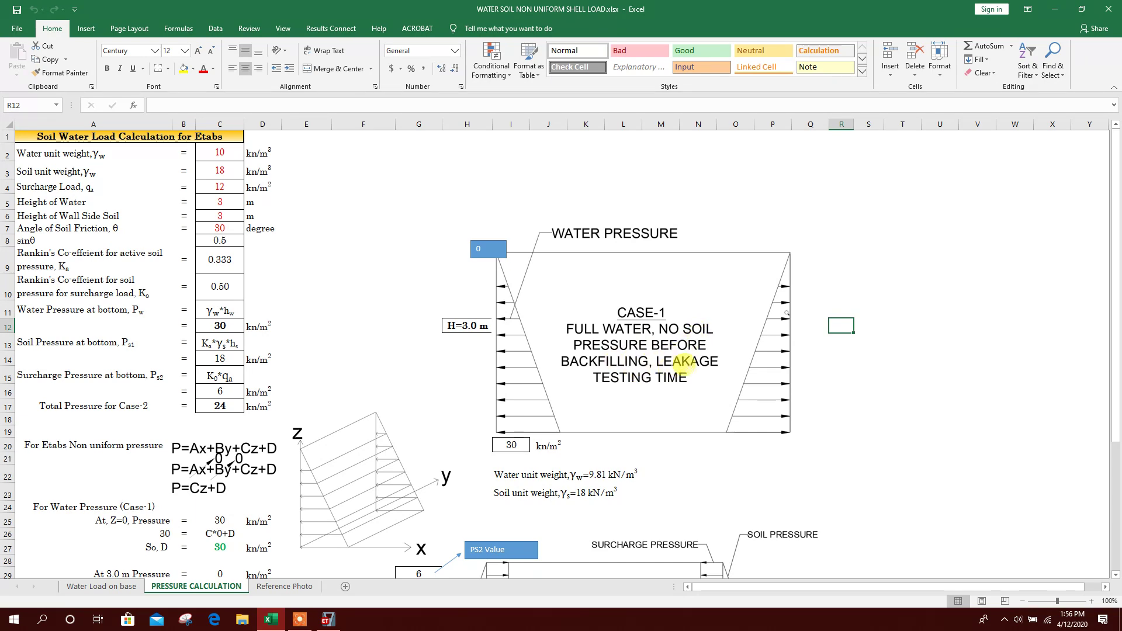
{"action": "scroll", "coordinate": [713, 397], "scroll_direction": "down", "scroll_amount": 4}
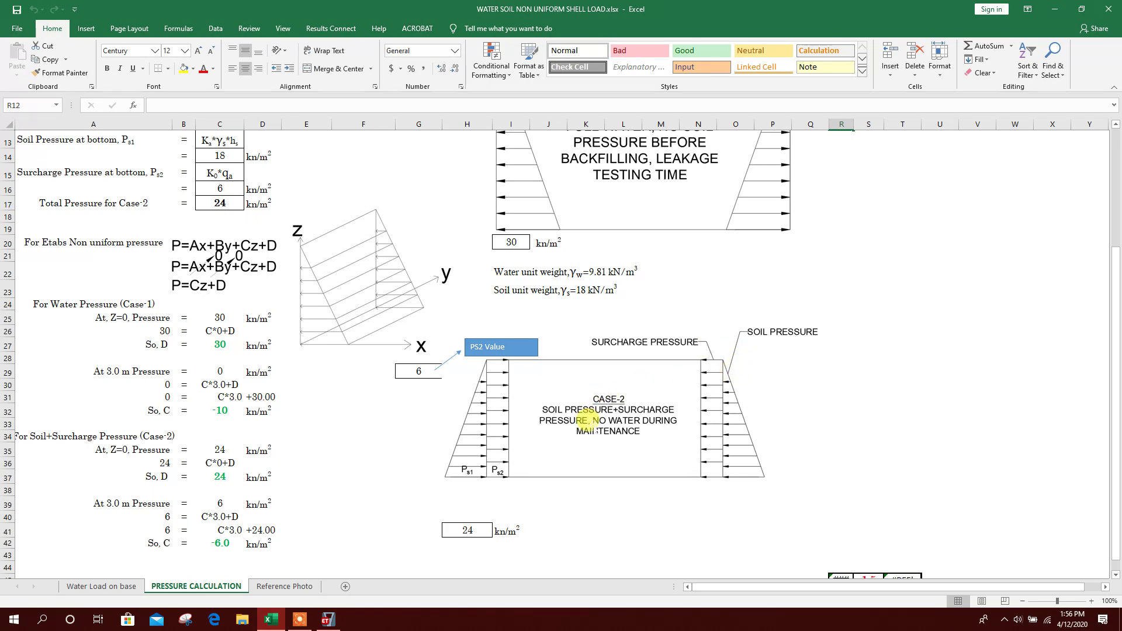
{"action": "scroll", "coordinate": [587, 418], "scroll_direction": "up", "scroll_amount": 4}
Step: Review the surcharge load, water and soil height, soil friction angle and sinθ entries of the pressure calculation
{"action": "left_click", "coordinate": [225, 186]}
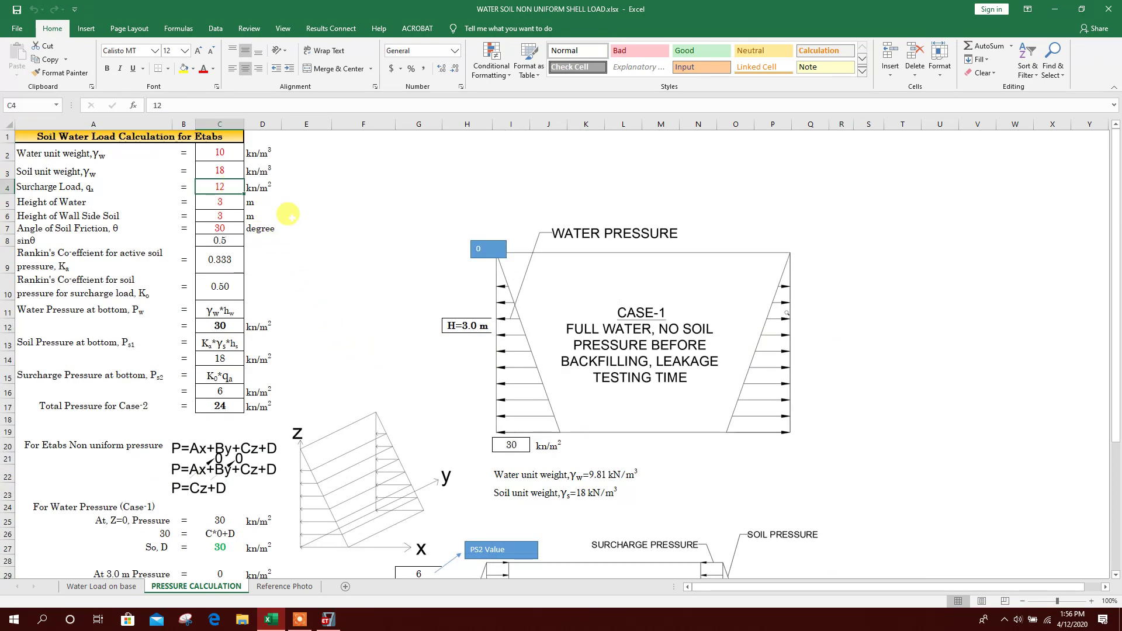
{"action": "left_click", "coordinate": [222, 201]}
{"action": "left_click", "coordinate": [220, 215]}
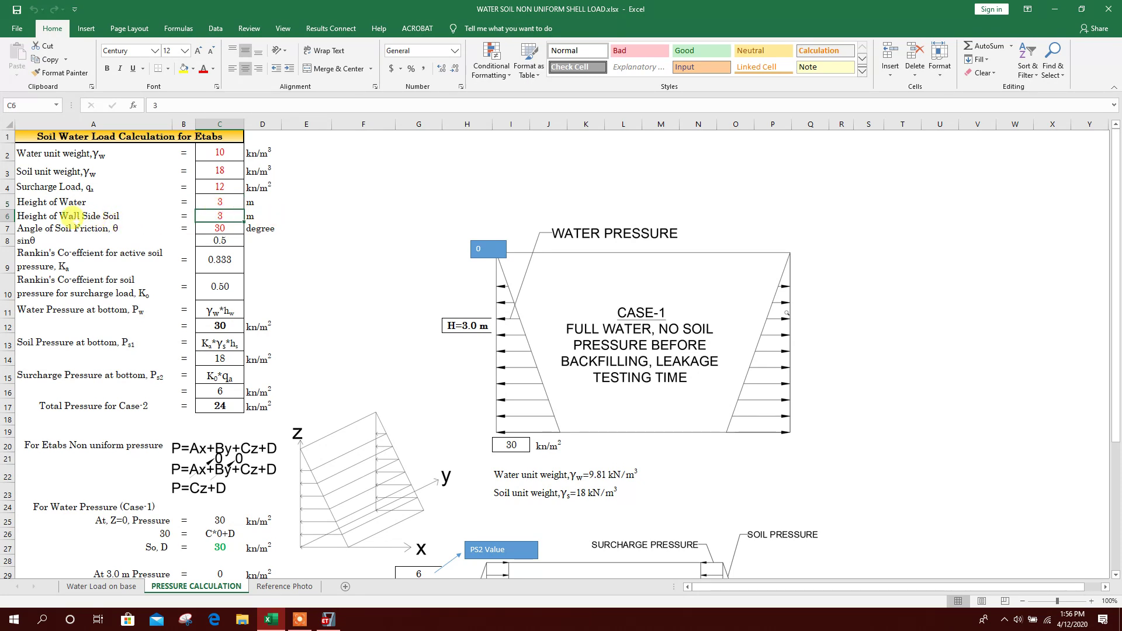
{"action": "left_click", "coordinate": [231, 216]}
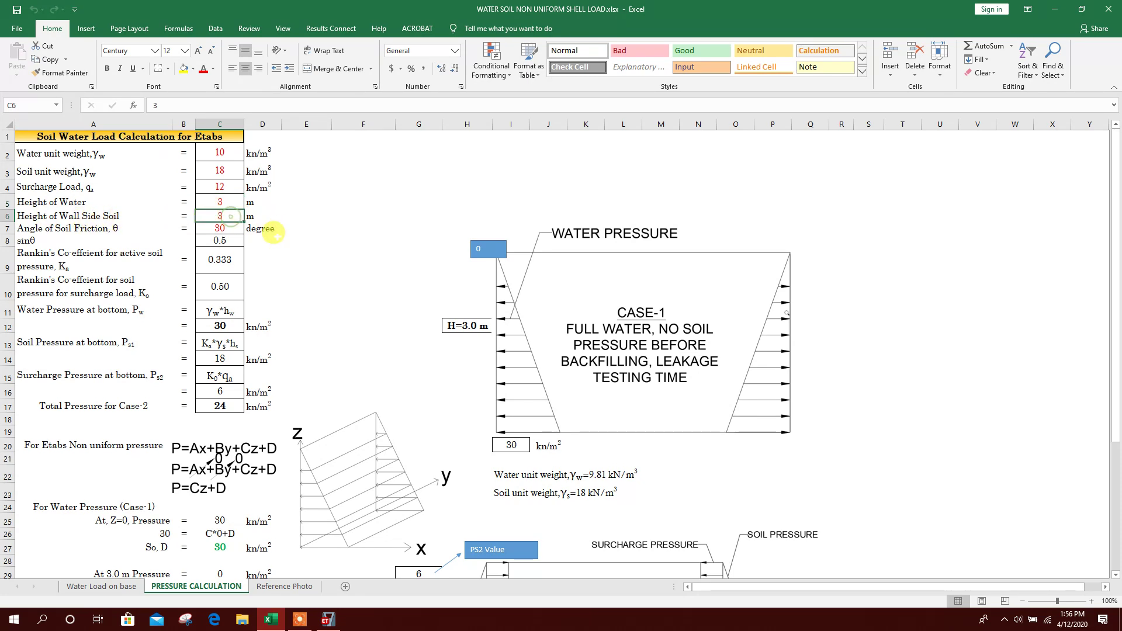
{"action": "left_click", "coordinate": [85, 228]}
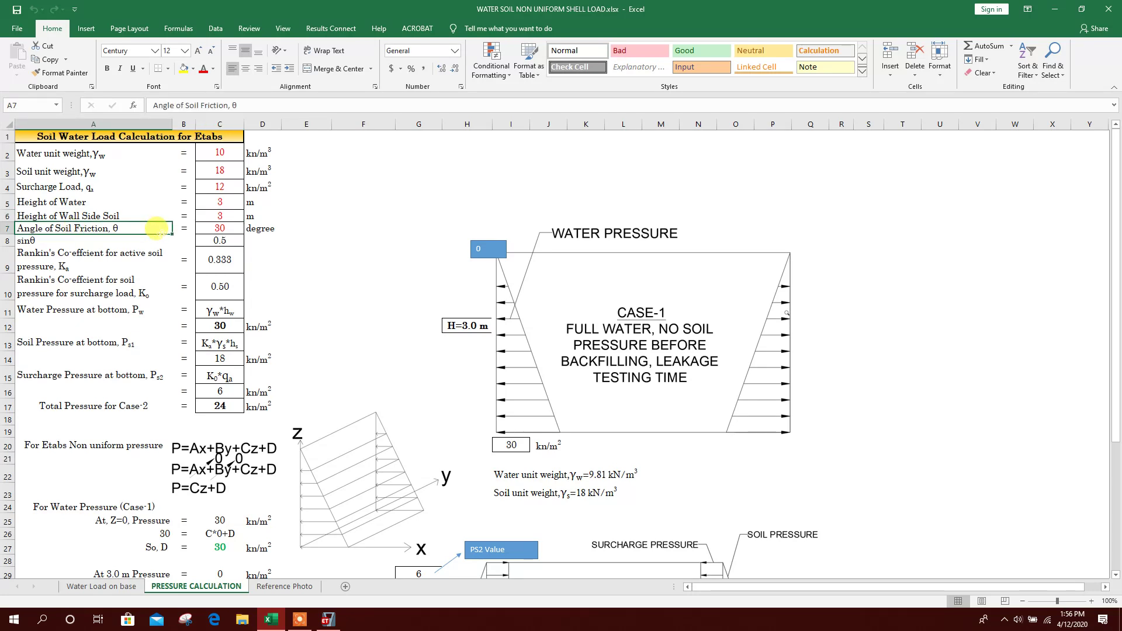
{"action": "left_click", "coordinate": [220, 228]}
{"action": "left_click", "coordinate": [80, 241]}
{"action": "left_click", "coordinate": [219, 240]}
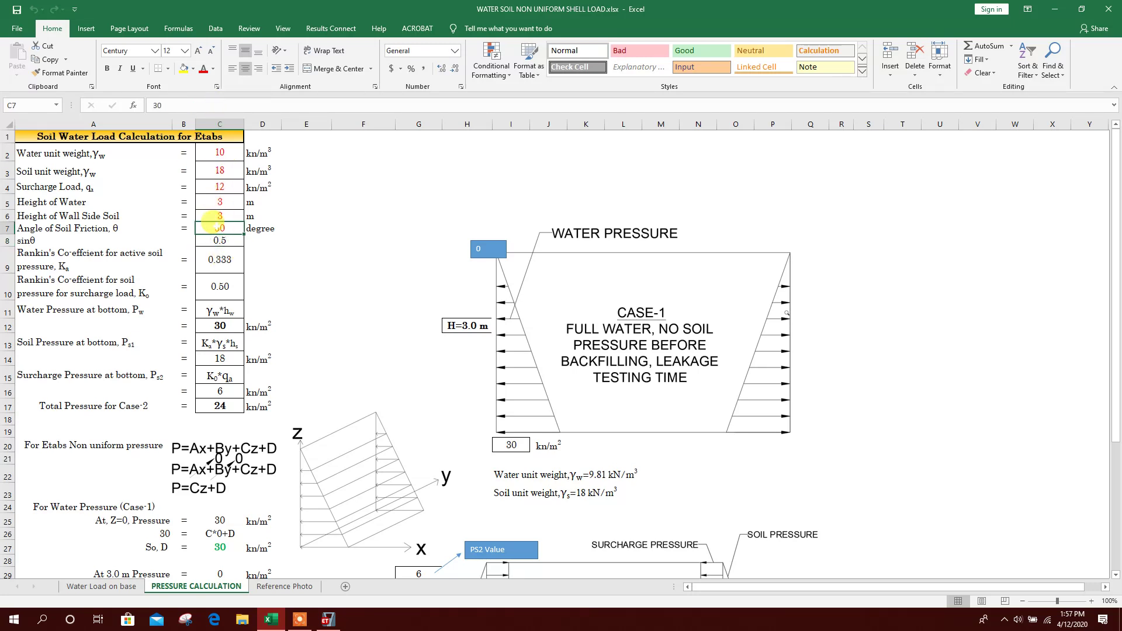
Step: Examine the formulas for Rankine's active soil pressure coefficient and the surcharge pressure coefficient
{"action": "left_click", "coordinate": [266, 260]}
{"action": "left_click", "coordinate": [227, 258]}
{"action": "left_click", "coordinate": [82, 255]}
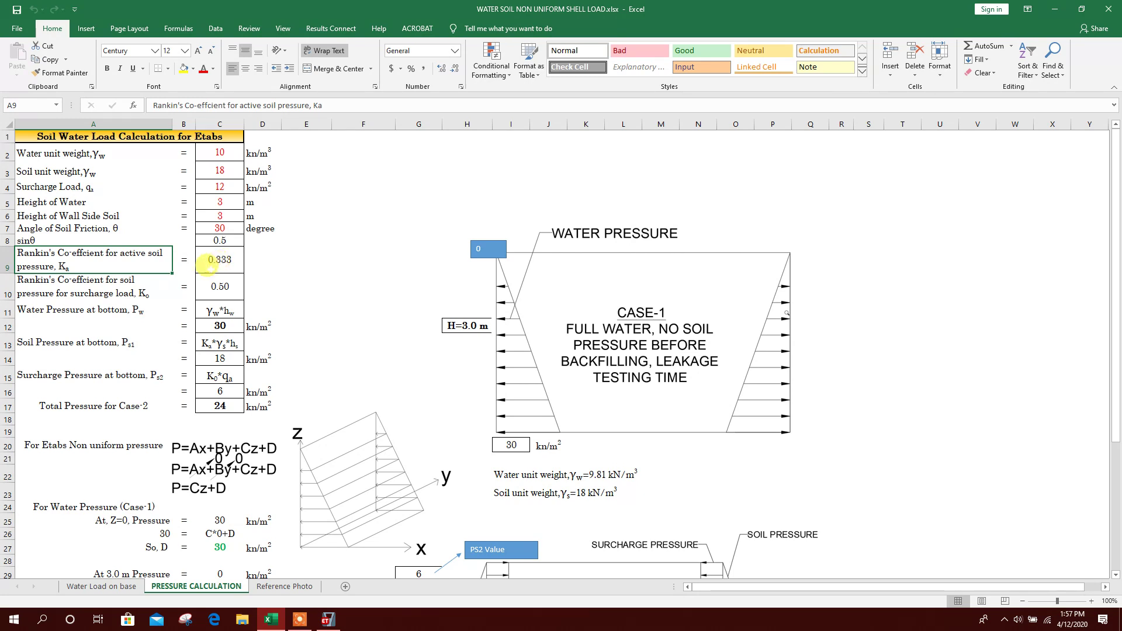
{"action": "left_click", "coordinate": [219, 260]}
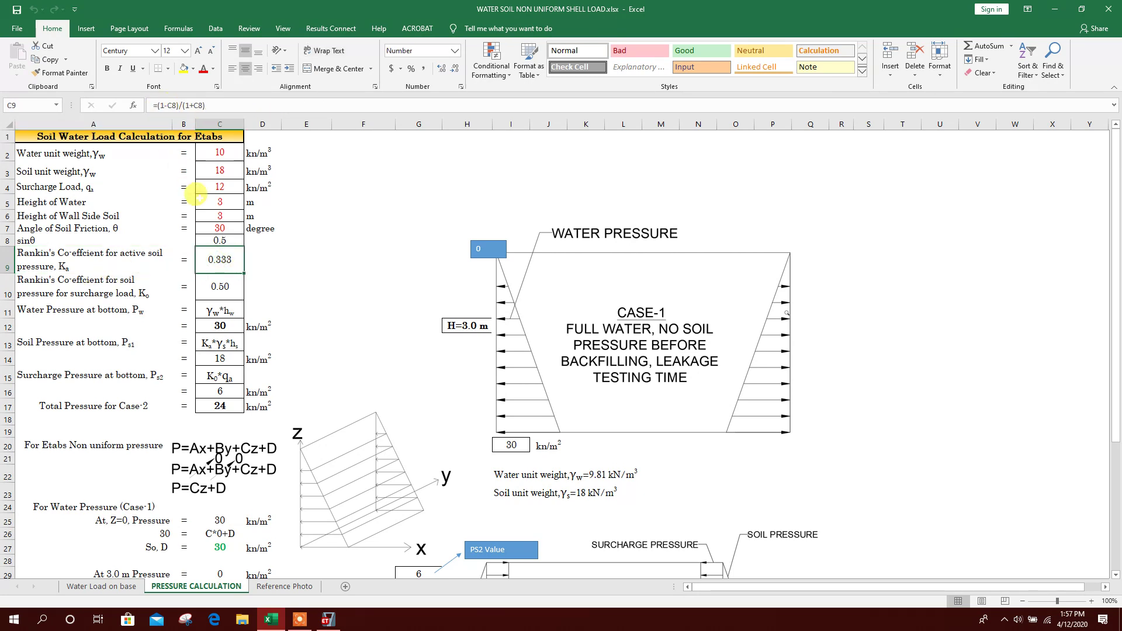
{"action": "left_click", "coordinate": [220, 286]}
{"action": "left_click", "coordinate": [125, 283]}
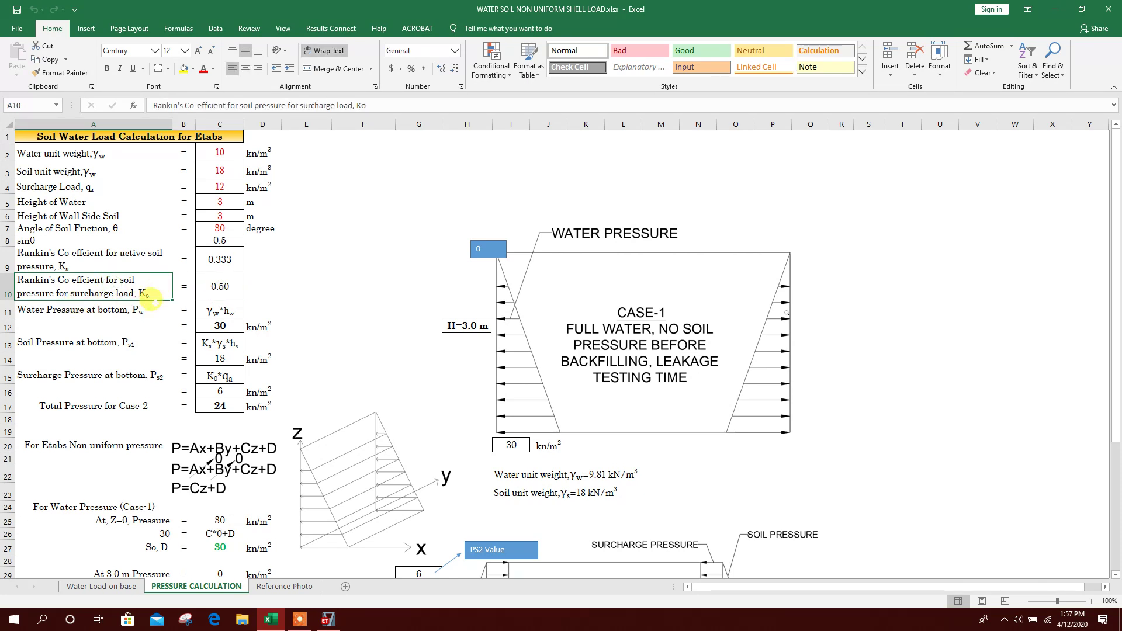
{"action": "left_click", "coordinate": [212, 288]}
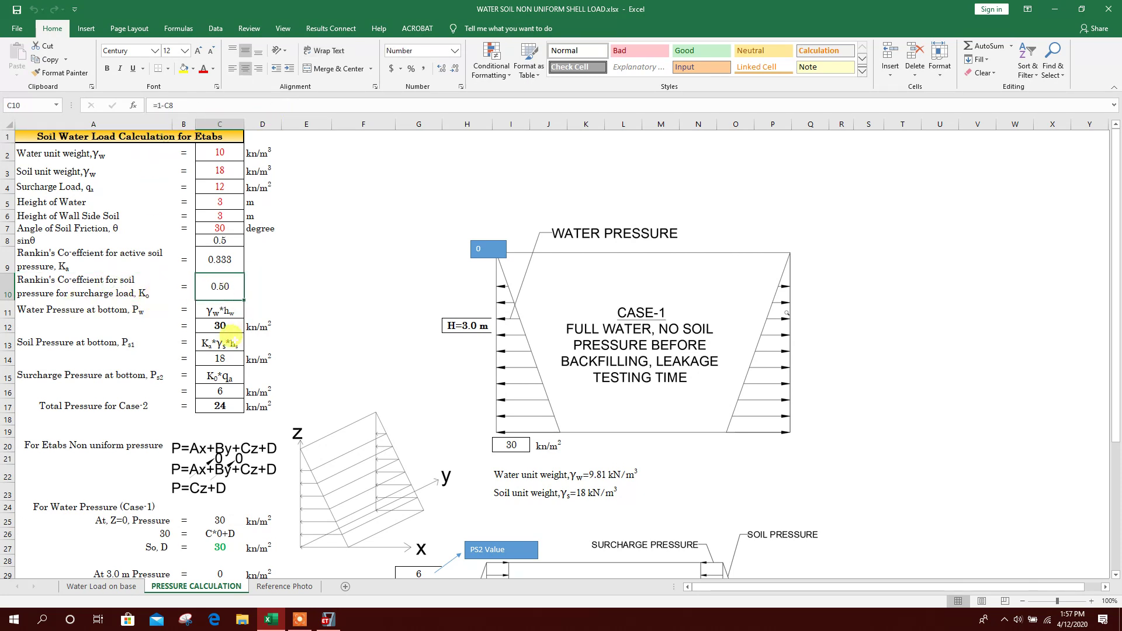
Step: Examine the bottom water pressure formula and compare it with the top and bottom values in the Case-1 diagram
{"action": "left_click", "coordinate": [113, 310]}
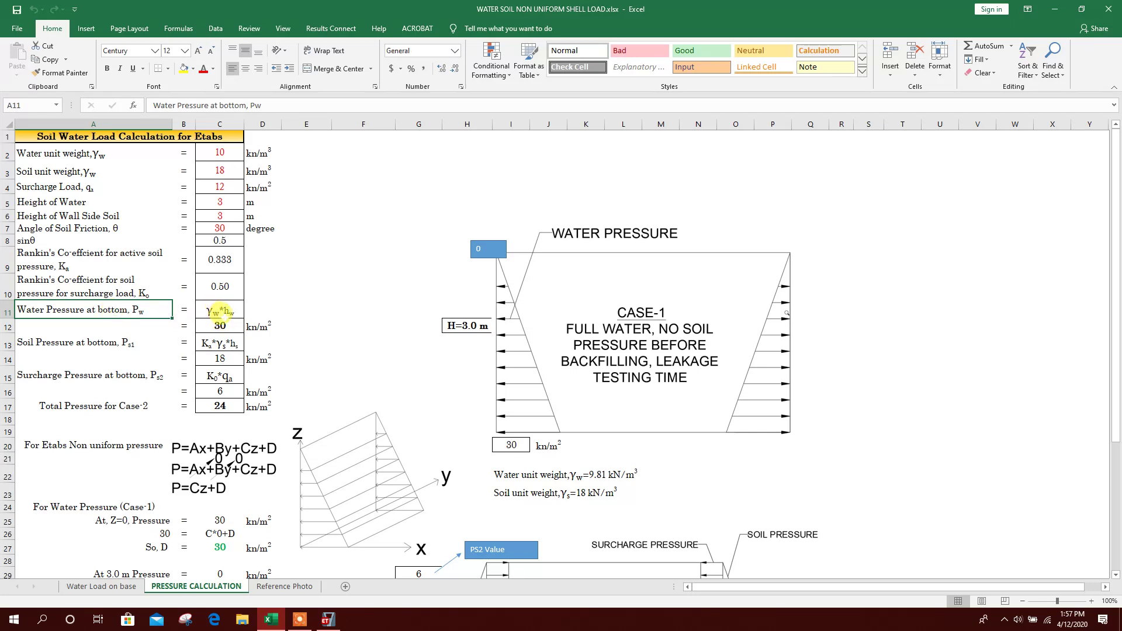
{"action": "left_click", "coordinate": [225, 323]}
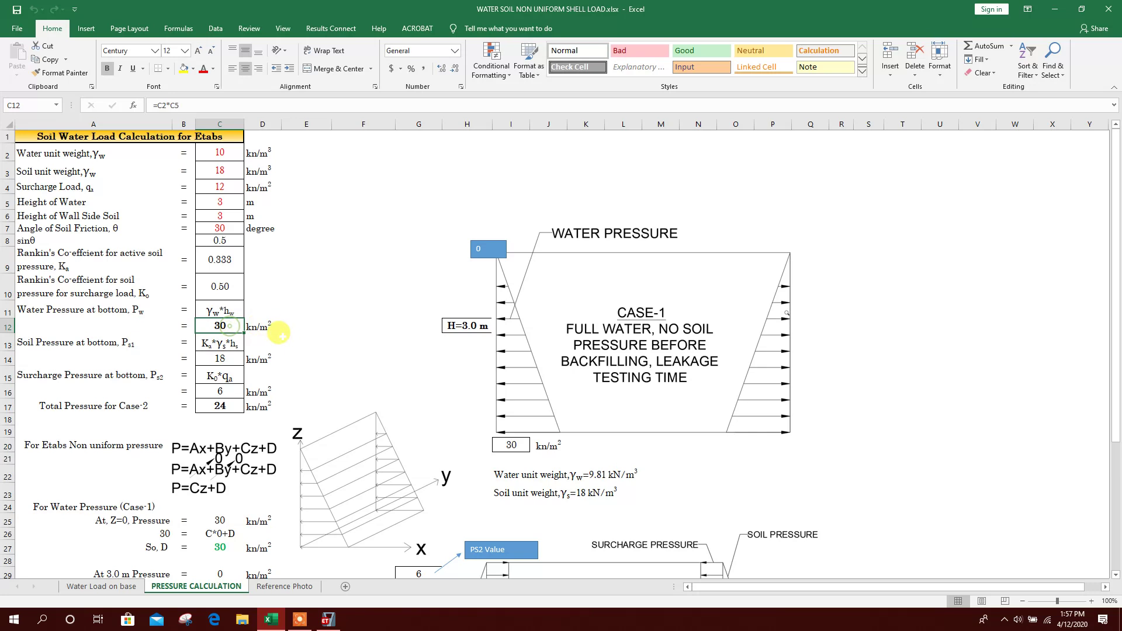
{"action": "left_click", "coordinate": [75, 344]}
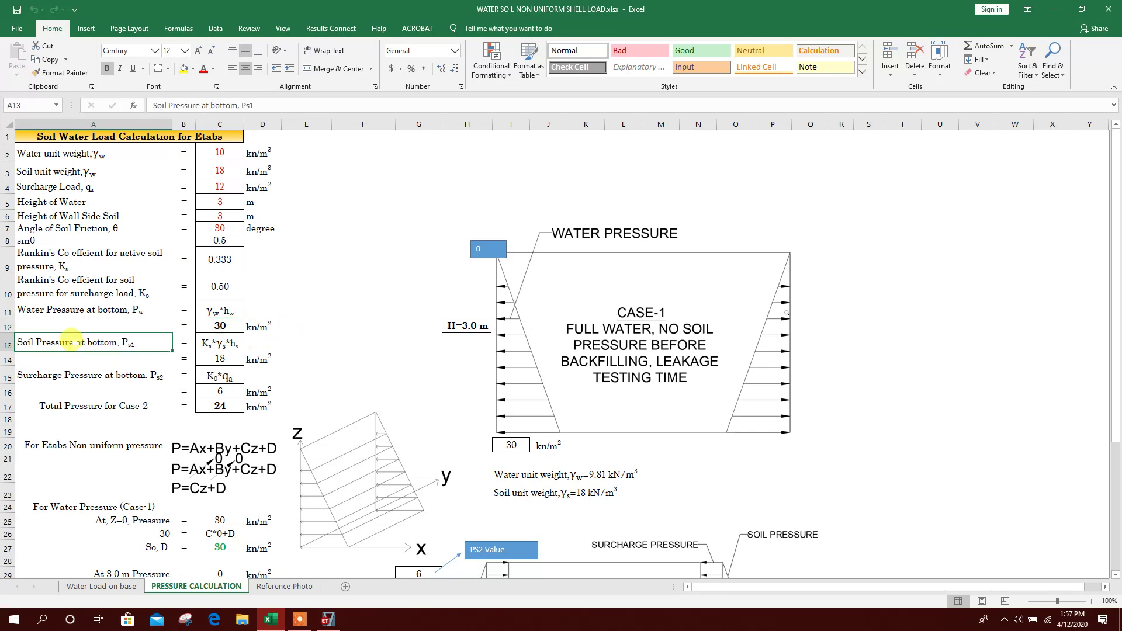
{"action": "left_click", "coordinate": [508, 442]}
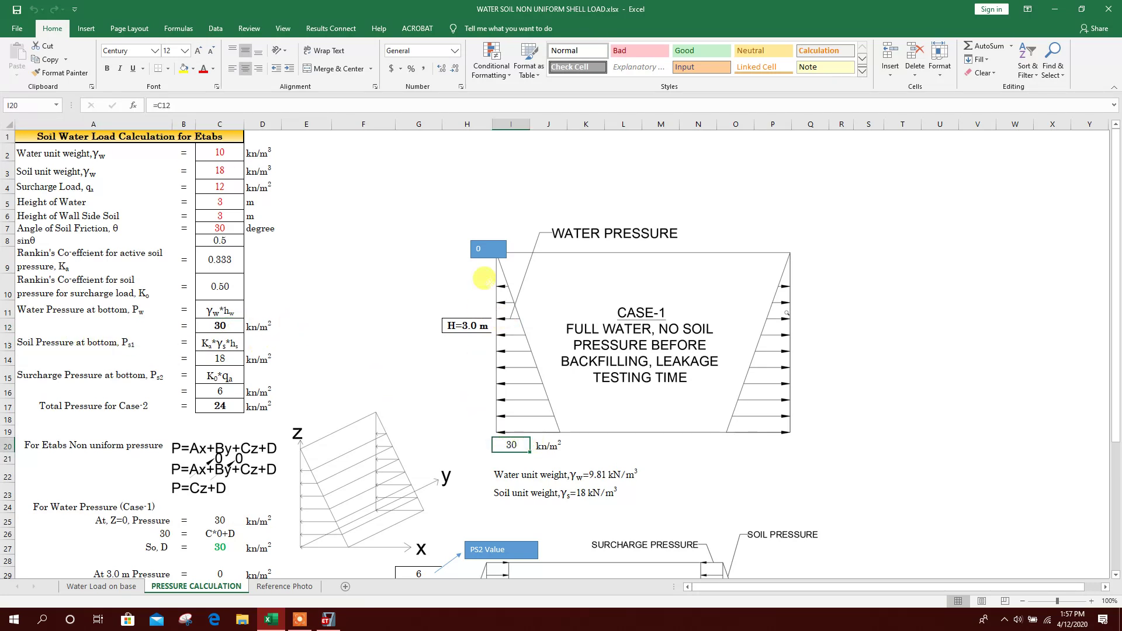
{"action": "left_click", "coordinate": [487, 251]}
{"action": "left_click", "coordinate": [402, 229]}
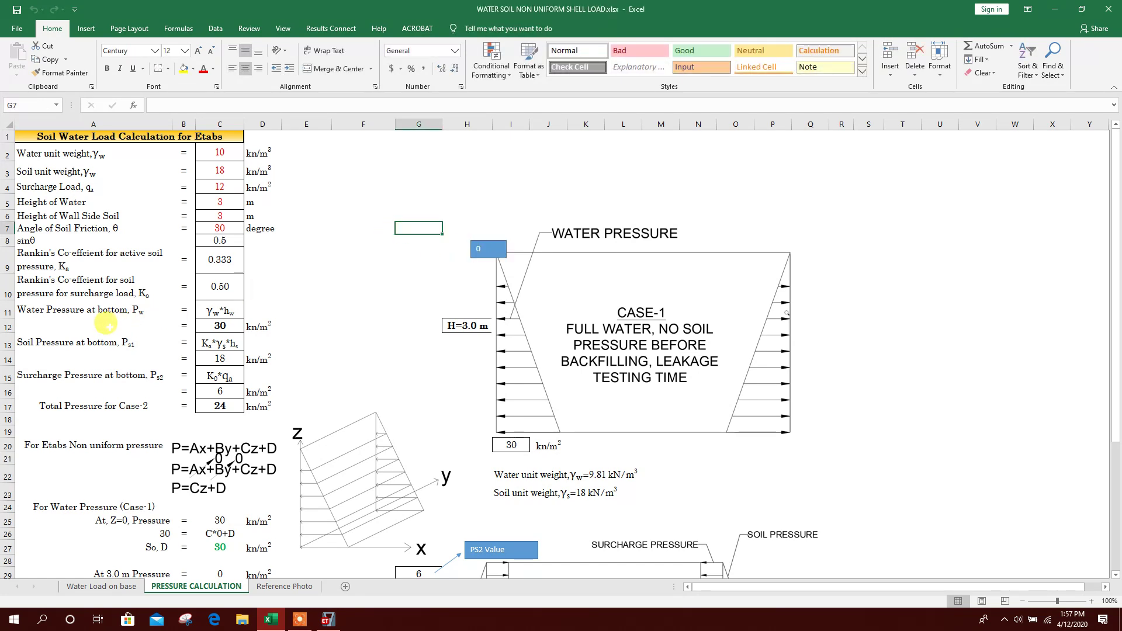
Step: Examine the bottom soil pressure, surcharge pressure and Case-2 total pressure entries against the Case-2 diagram
{"action": "left_click", "coordinate": [86, 342]}
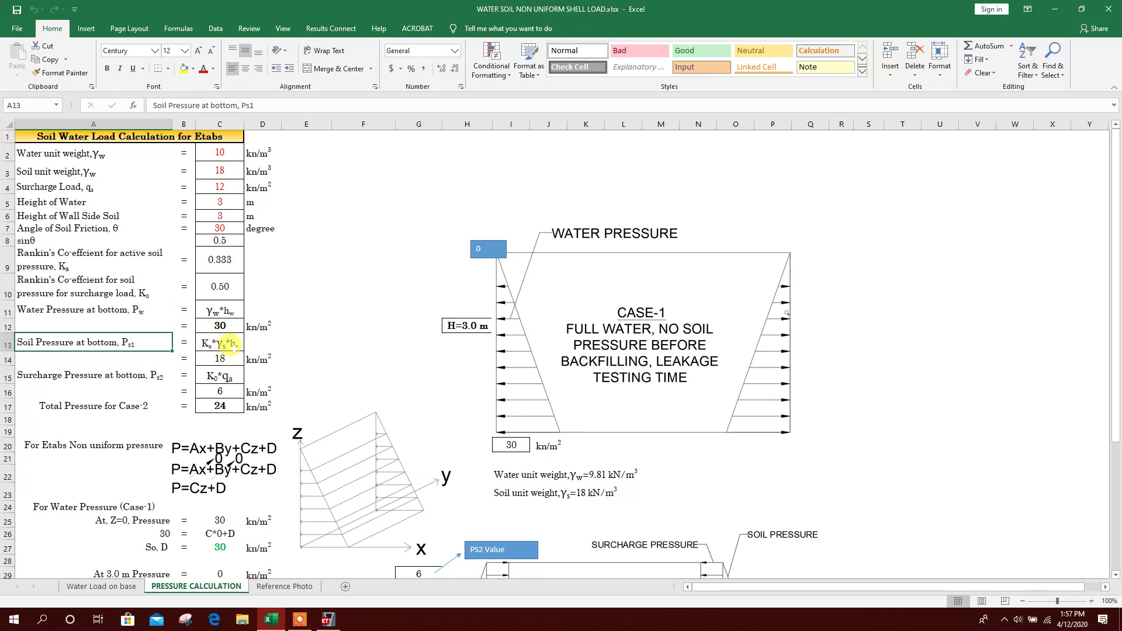
{"action": "left_click", "coordinate": [229, 359]}
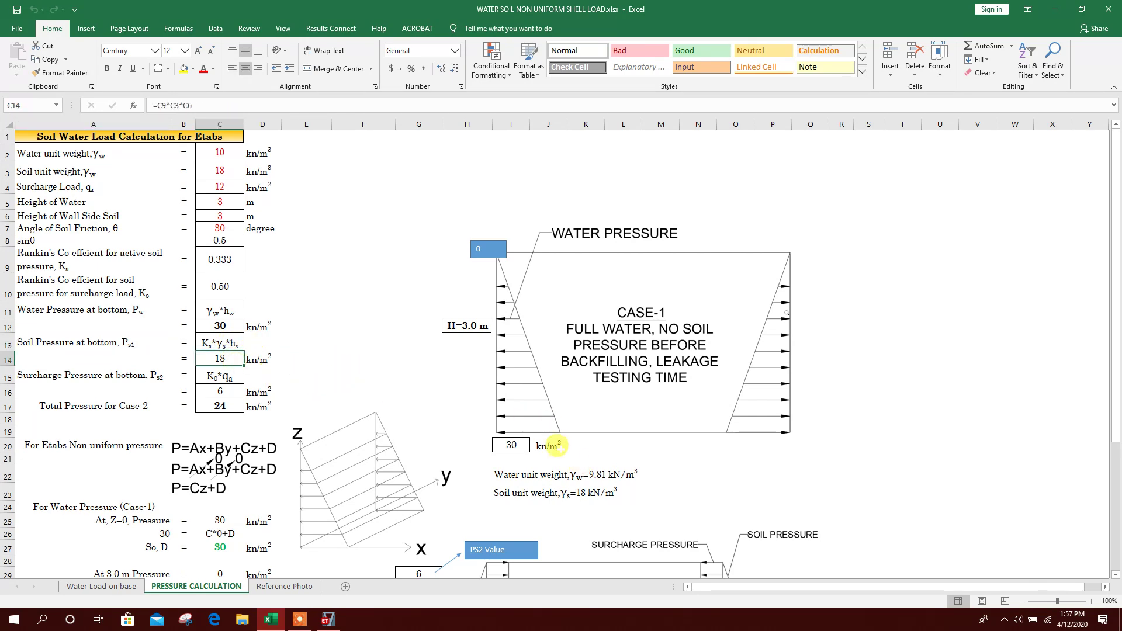
{"action": "scroll", "coordinate": [304, 403], "scroll_direction": "down", "scroll_amount": 3}
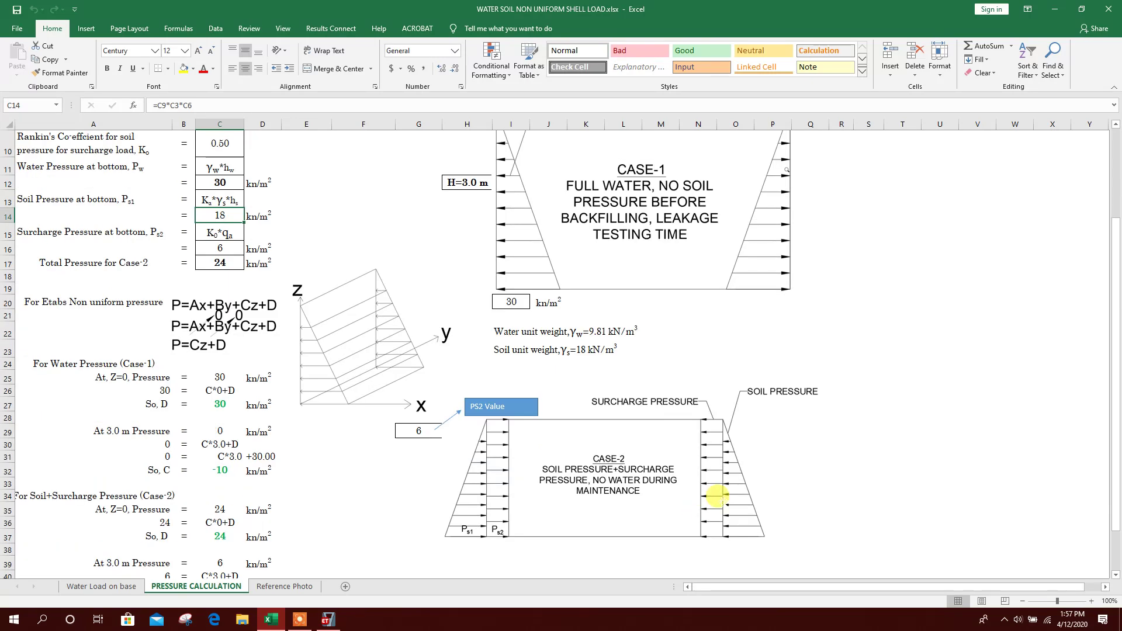
{"action": "scroll", "coordinate": [408, 393], "scroll_direction": "up", "scroll_amount": 2}
{"action": "left_click", "coordinate": [96, 355]}
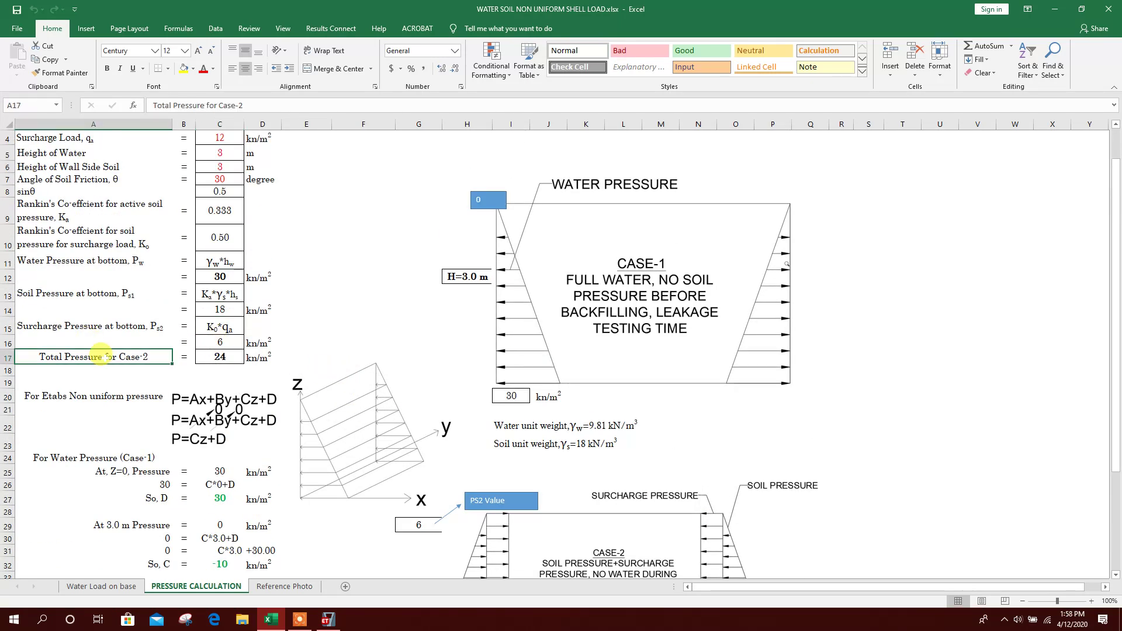
{"action": "left_click", "coordinate": [85, 326]}
{"action": "scroll", "coordinate": [441, 430], "scroll_direction": "down", "scroll_amount": 3}
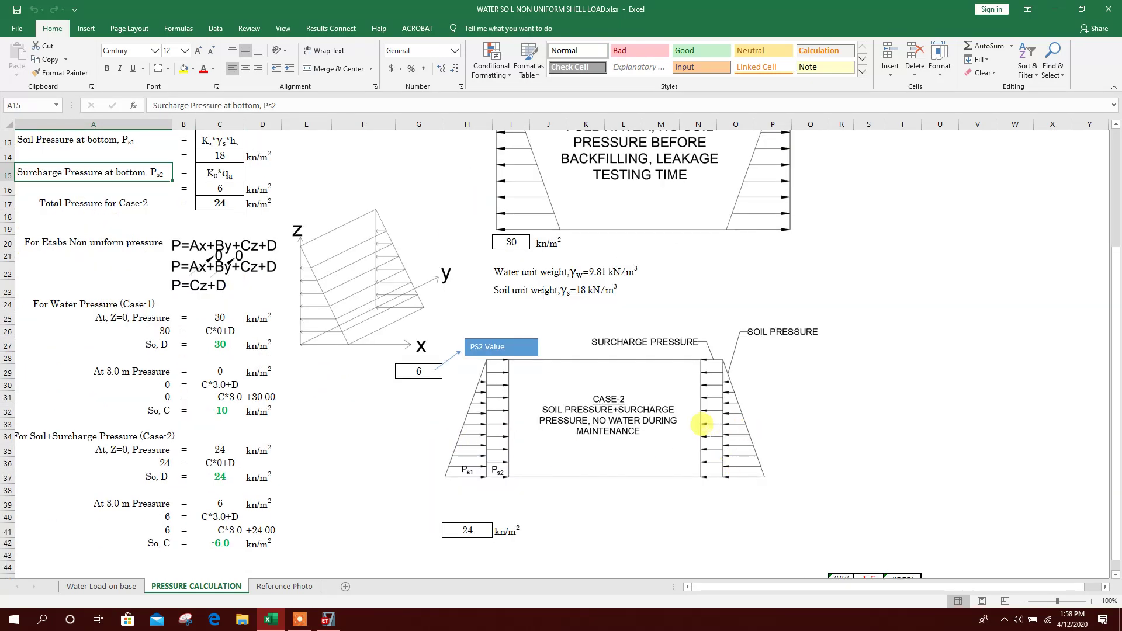
{"action": "scroll", "coordinate": [286, 344], "scroll_direction": "up", "scroll_amount": 2}
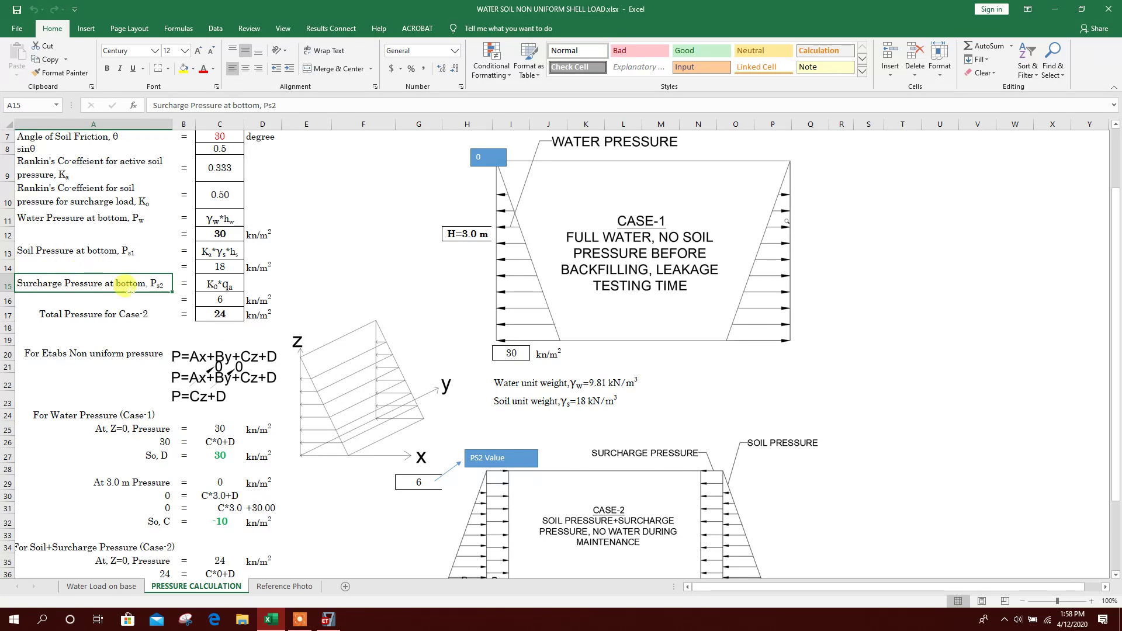
Step: Trace the bottom surcharge pressure calculation back to the surcharge load and its soil pressure coefficient
{"action": "left_click", "coordinate": [209, 288]}
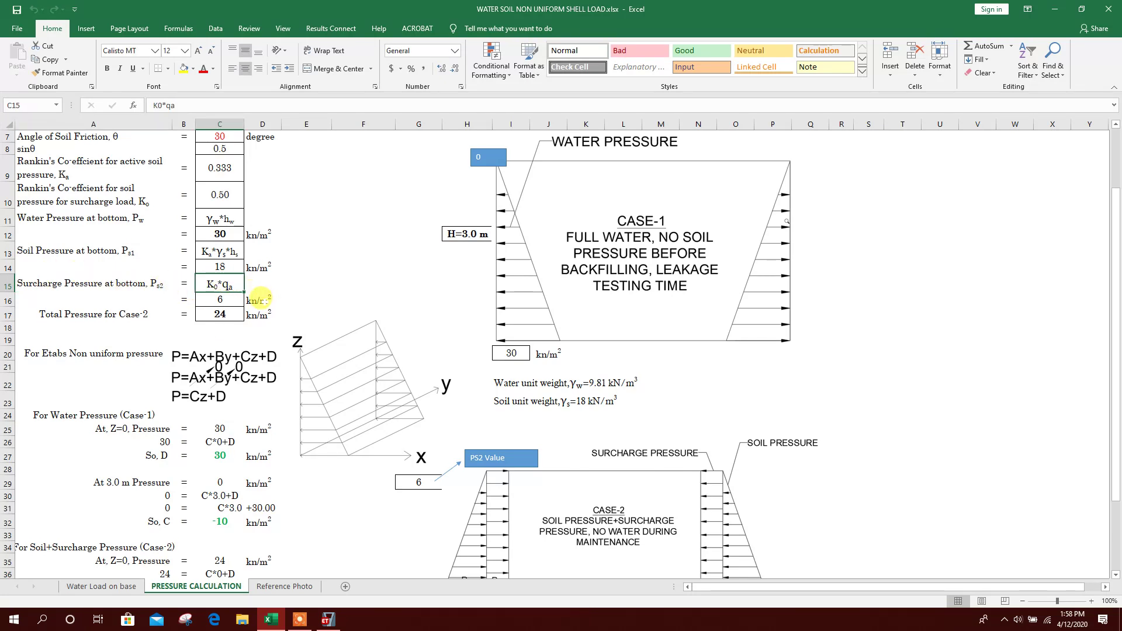
{"action": "scroll", "coordinate": [232, 298], "scroll_direction": "up", "scroll_amount": 1}
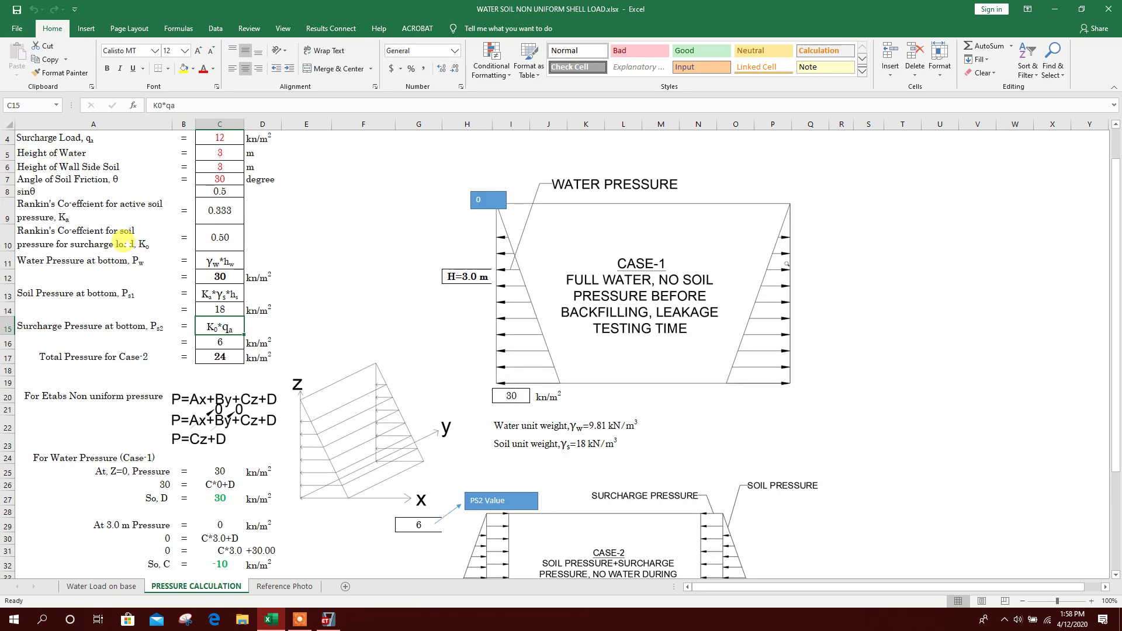
{"action": "left_click", "coordinate": [128, 243]}
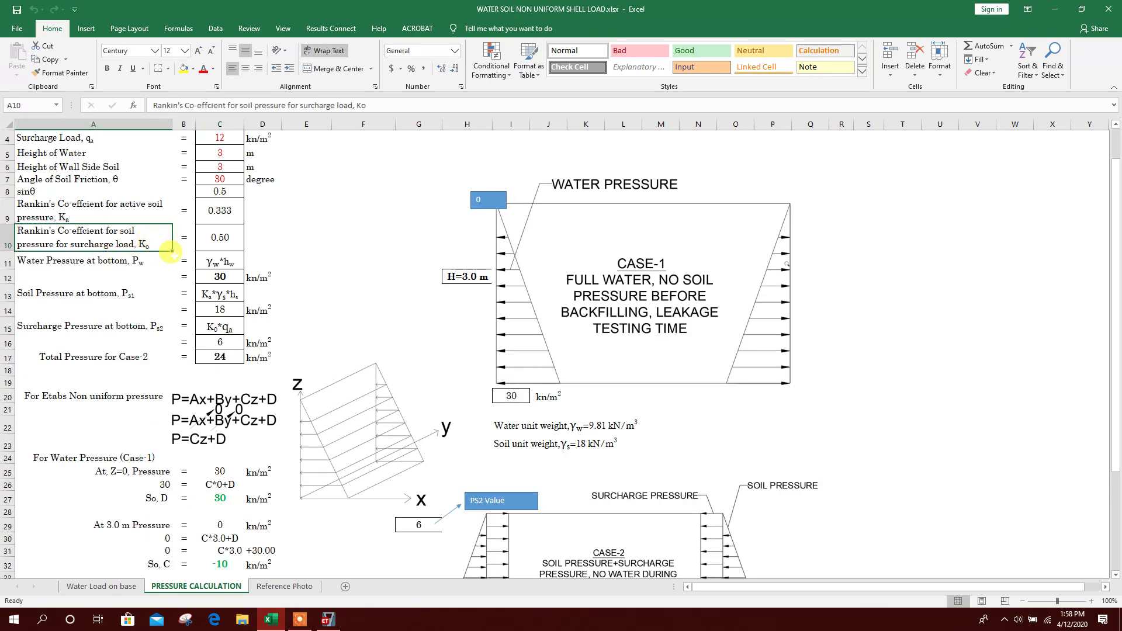
{"action": "scroll", "coordinate": [202, 253], "scroll_direction": "up", "scroll_amount": 1}
{"action": "left_click", "coordinate": [93, 186]}
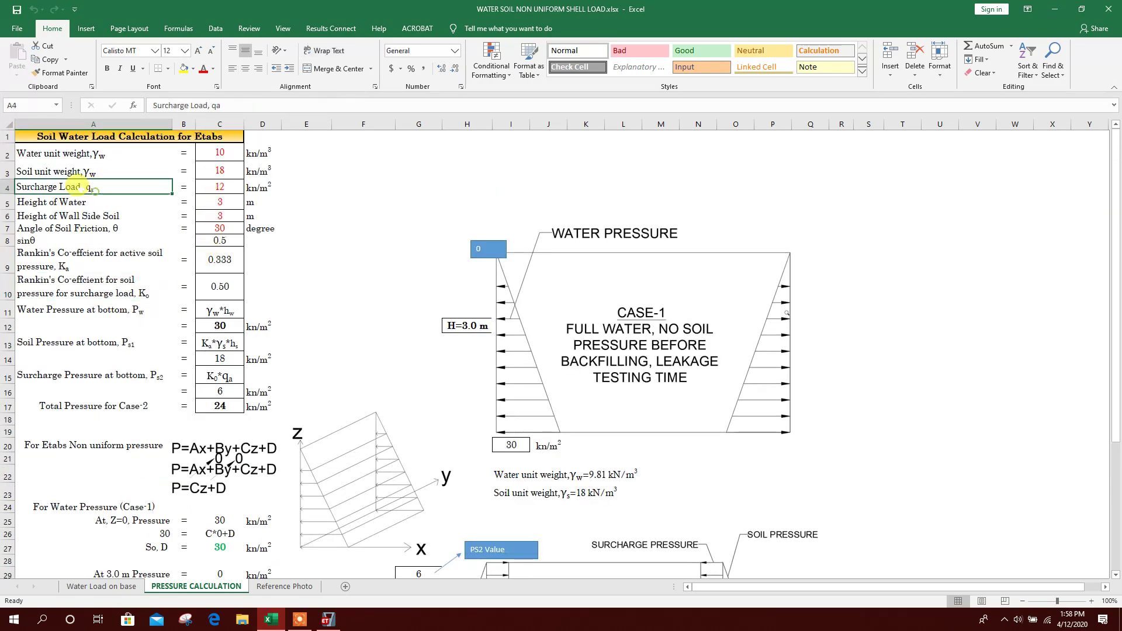
{"action": "left_click", "coordinate": [220, 186]}
{"action": "scroll", "coordinate": [216, 263], "scroll_direction": "down", "scroll_amount": 1}
{"action": "left_click", "coordinate": [210, 345]}
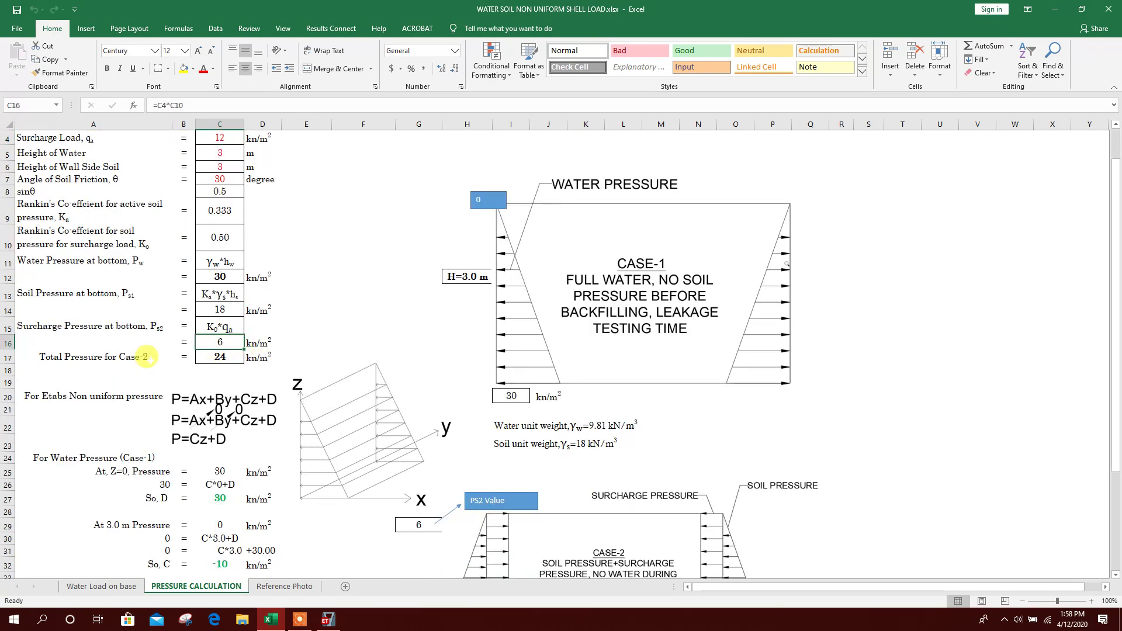
Step: Examine the Case-2 total pressure formula together with its surcharge component and the Case-2 diagram
{"action": "left_click", "coordinate": [146, 356]}
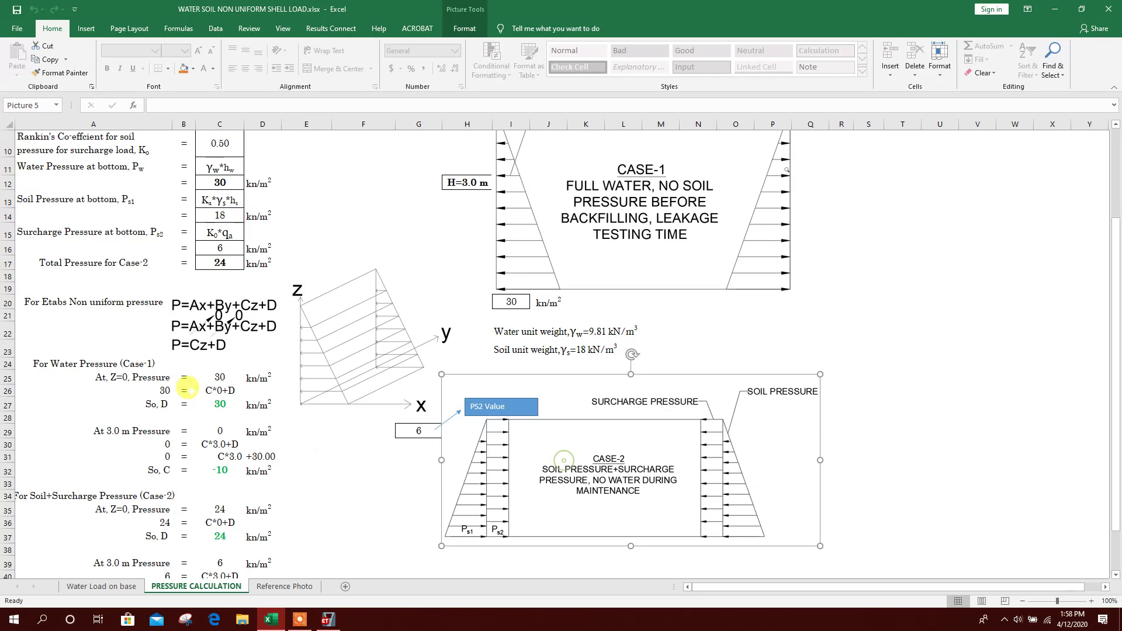
{"action": "scroll", "coordinate": [555, 456], "scroll_direction": "up", "scroll_amount": 1}
{"action": "left_click", "coordinate": [219, 300]}
{"action": "left_click", "coordinate": [220, 314]}
{"action": "scroll", "coordinate": [274, 374], "scroll_direction": "down", "scroll_amount": 1}
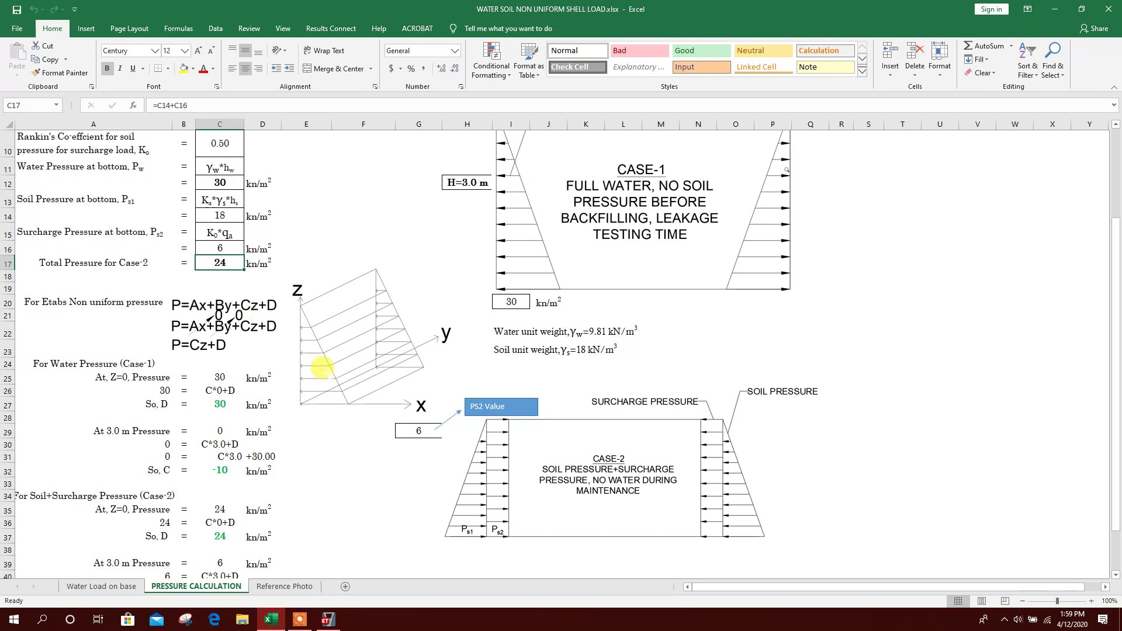
Step: Examine the non-uniform pressure equation P=Ax+By+Cz+D alongside the 3D pressure distribution diagram
{"action": "left_click", "coordinate": [321, 367]}
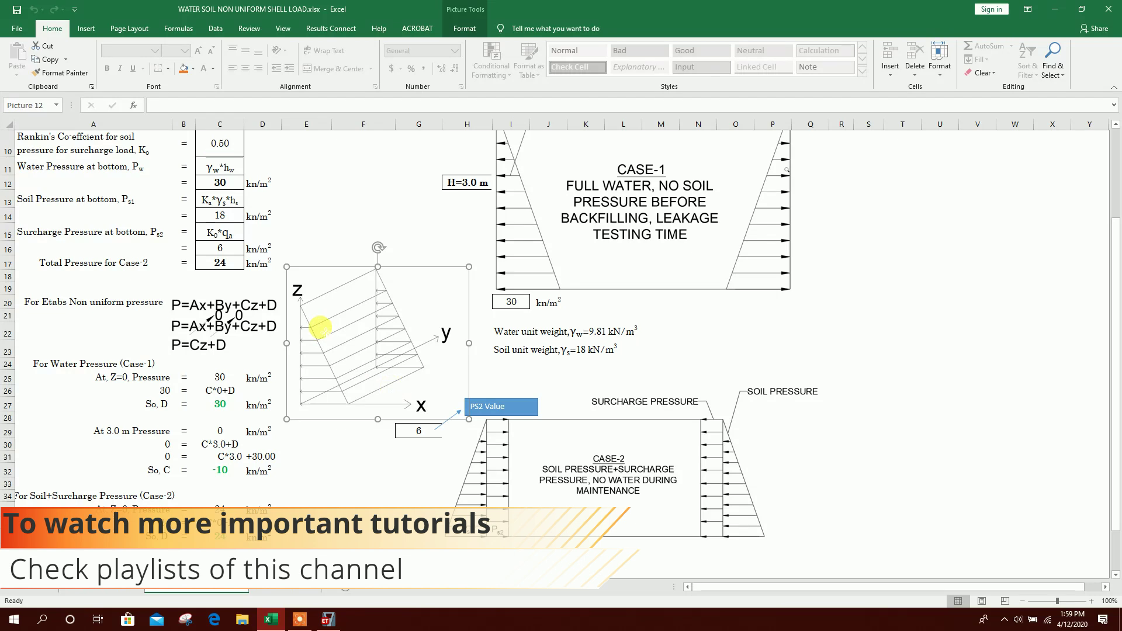
{"action": "left_click", "coordinate": [220, 326]}
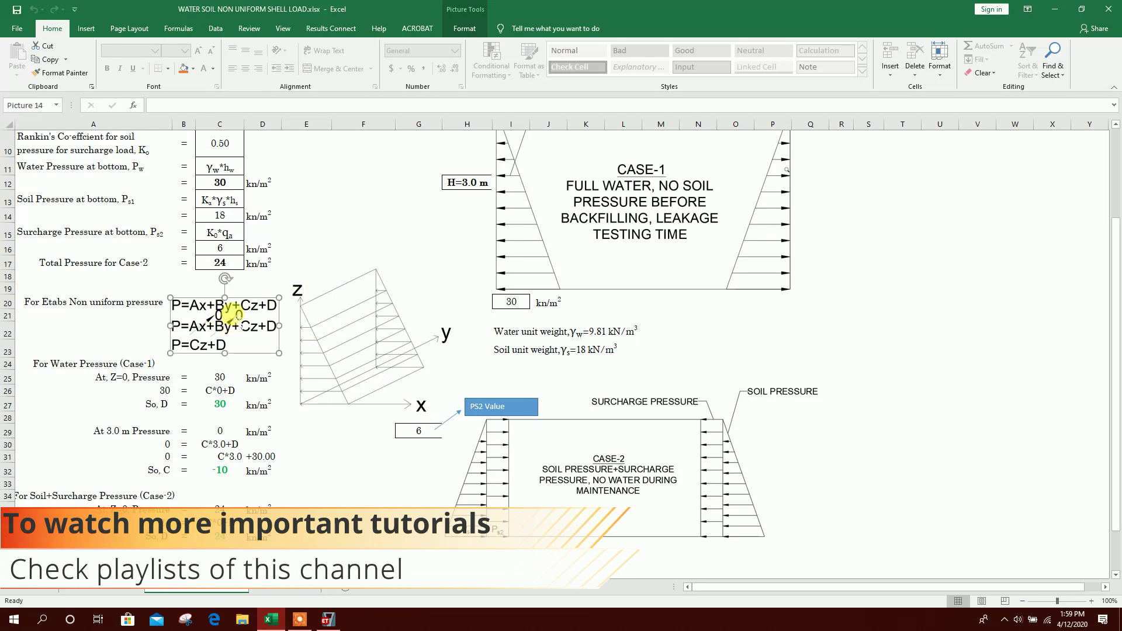
{"action": "key", "text": "Tab"}
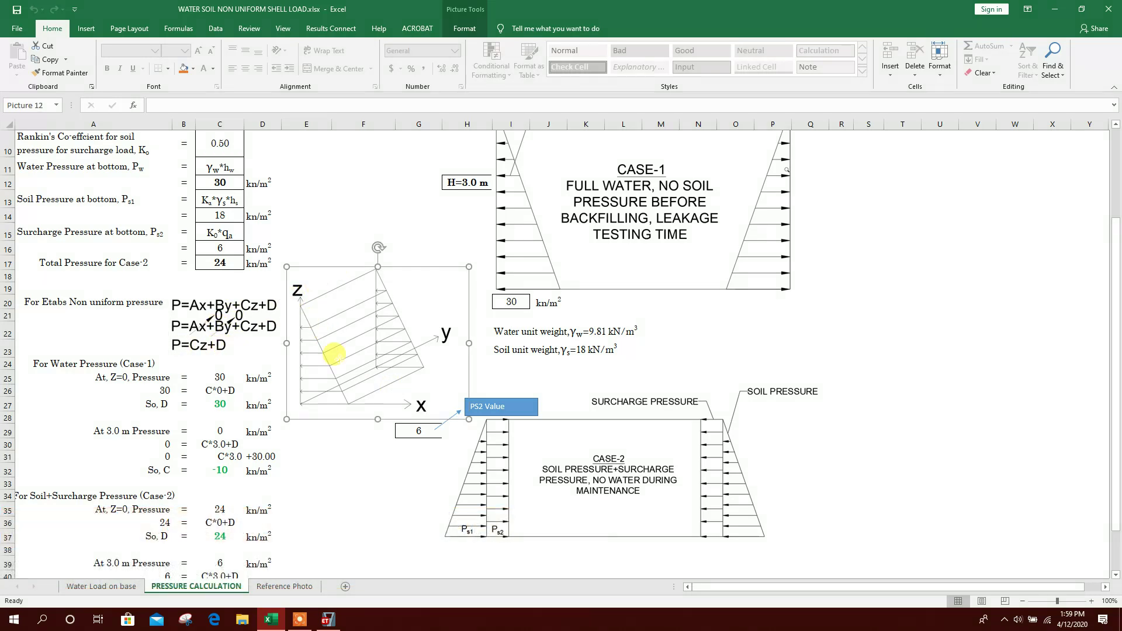
Step: Review the Case-1 water pressure condition at Z=0 that defines D, comparing it with the bottom value in the Case-1 diagram
{"action": "scroll", "coordinate": [257, 425], "scroll_direction": "down", "scroll_amount": 1}
{"action": "left_click", "coordinate": [134, 305]}
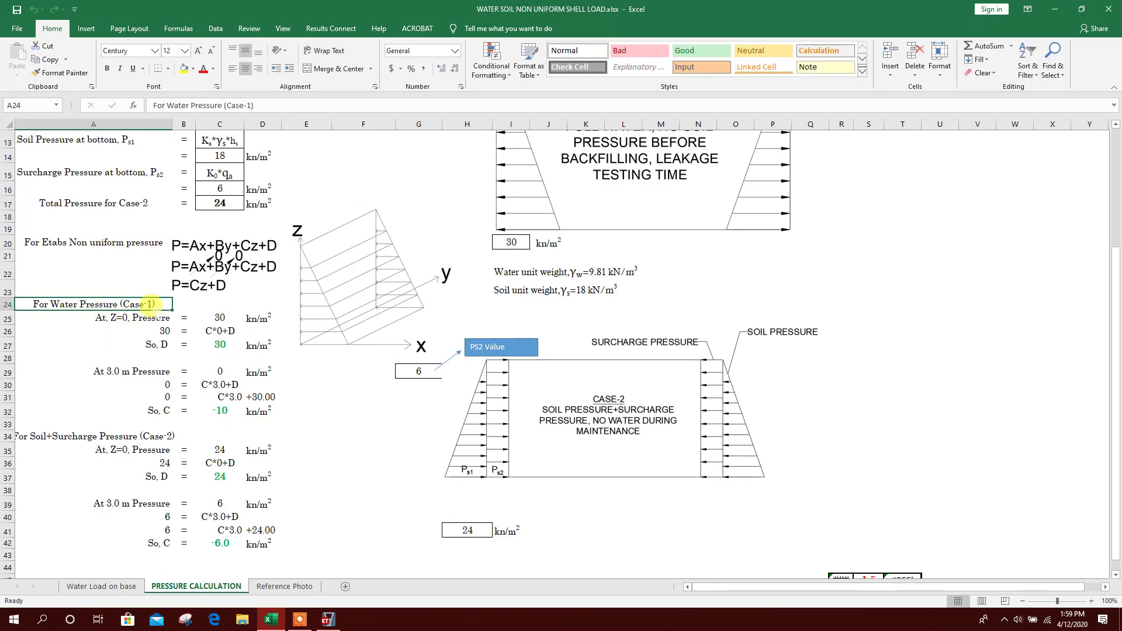
{"action": "left_click", "coordinate": [108, 322]}
{"action": "scroll", "coordinate": [356, 381], "scroll_direction": "up", "scroll_amount": 2}
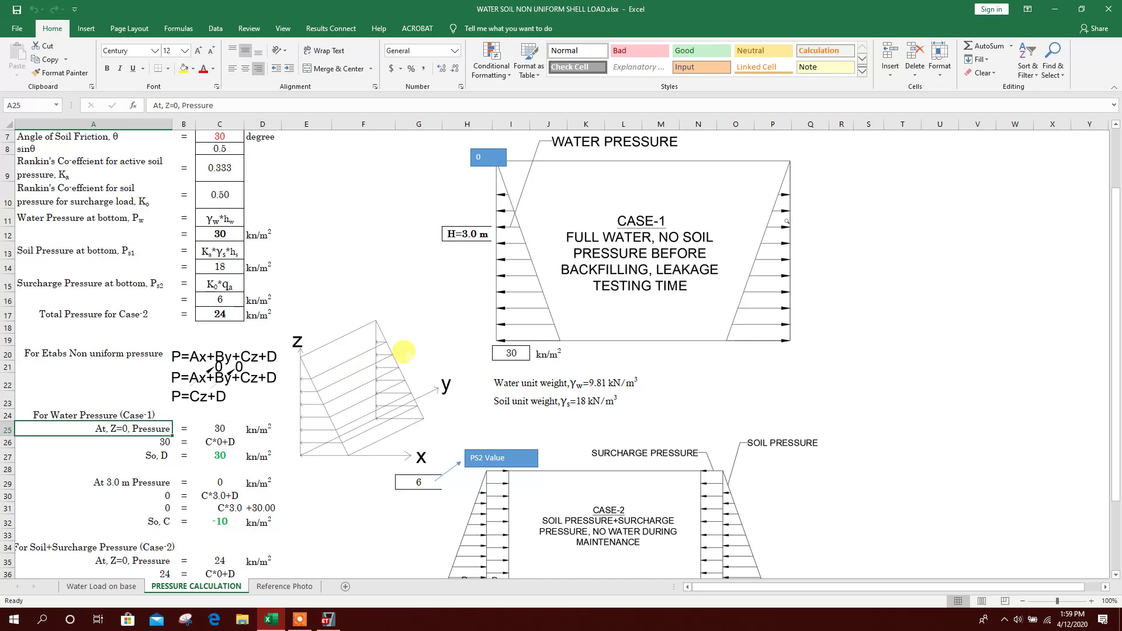
{"action": "left_click", "coordinate": [512, 352]}
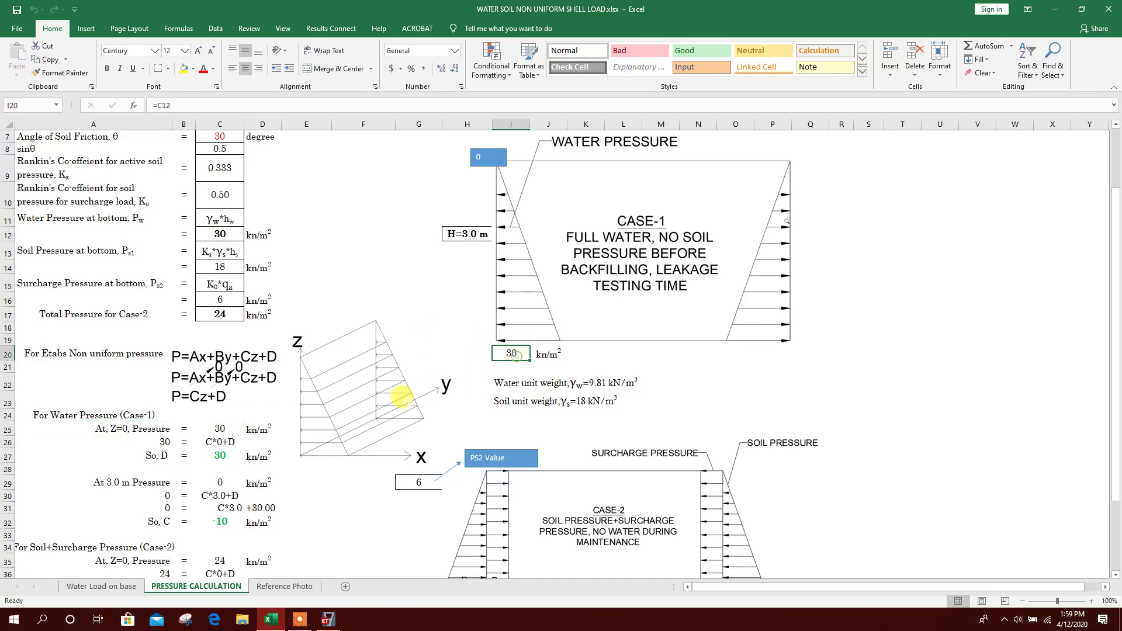
{"action": "scroll", "coordinate": [267, 456], "scroll_direction": "down", "scroll_amount": 1}
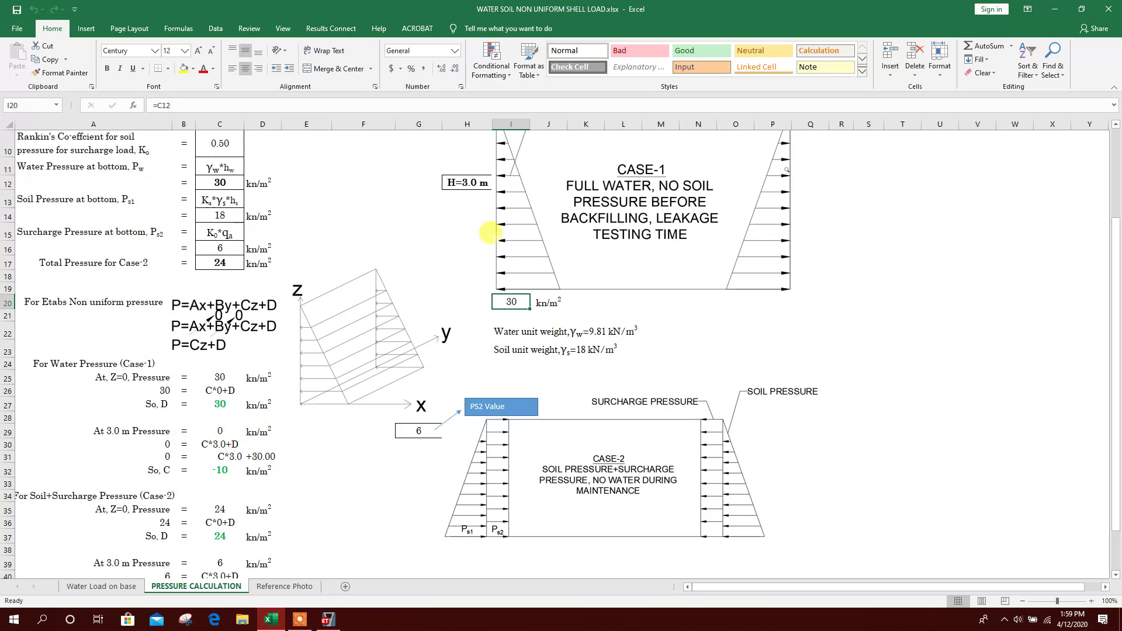
{"action": "scroll", "coordinate": [490, 252], "scroll_direction": "up", "scroll_amount": 2}
{"action": "scroll", "coordinate": [313, 384], "scroll_direction": "down", "scroll_amount": 2}
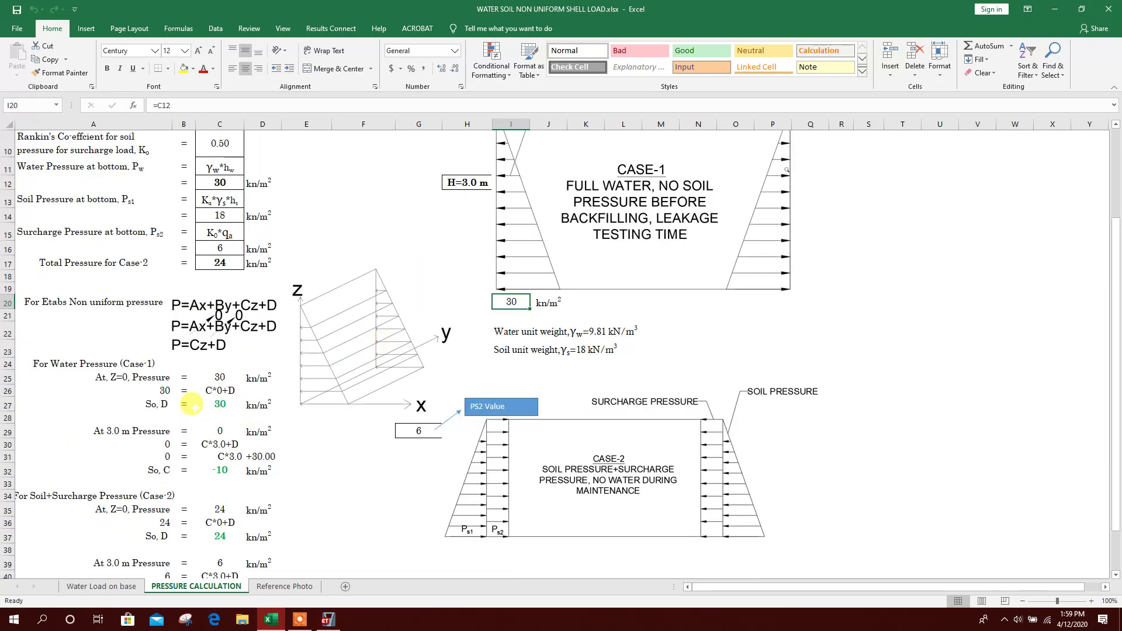
{"action": "scroll", "coordinate": [204, 394], "scroll_direction": "up", "scroll_amount": 2}
{"action": "scroll", "coordinate": [175, 403], "scroll_direction": "down", "scroll_amount": 2}
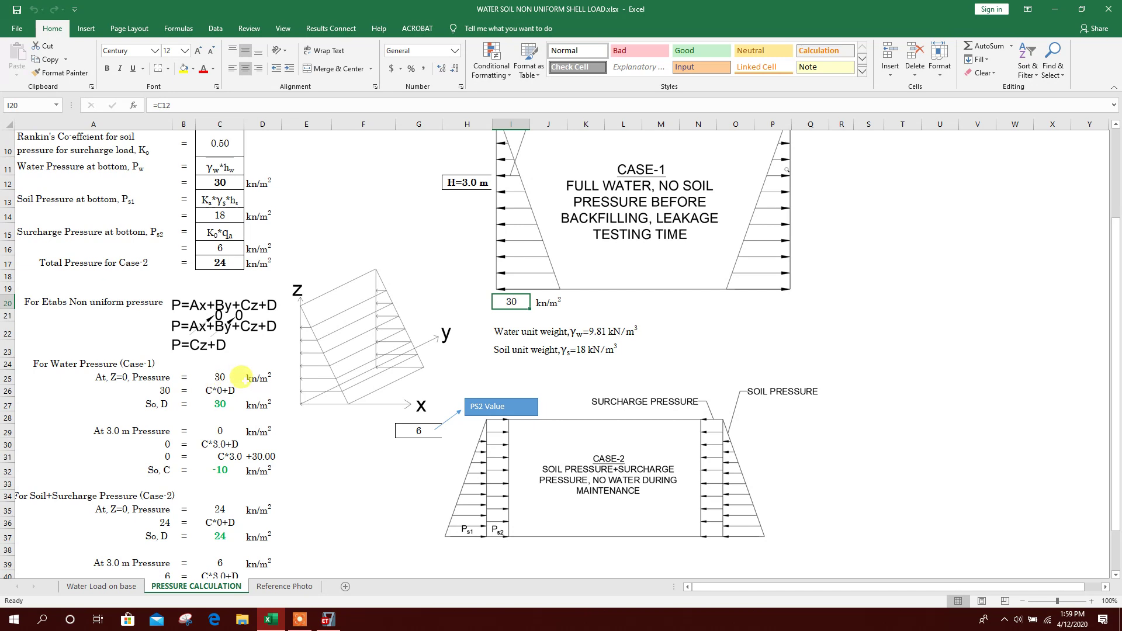
Step: Examine how coefficient C for Case-1 water pressure is derived from the pressure condition at 3.0 m
{"action": "scroll", "coordinate": [204, 485], "scroll_direction": "down", "scroll_amount": 1}
{"action": "left_click", "coordinate": [162, 348]}
{"action": "left_click", "coordinate": [228, 383]}
{"action": "left_click", "coordinate": [164, 409]}
{"action": "left_click", "coordinate": [219, 410]}
Step: Examine the D and C coefficient results for the Case-2 soil and surcharge pressure
{"action": "scroll", "coordinate": [216, 409], "scroll_direction": "down", "scroll_amount": 1}
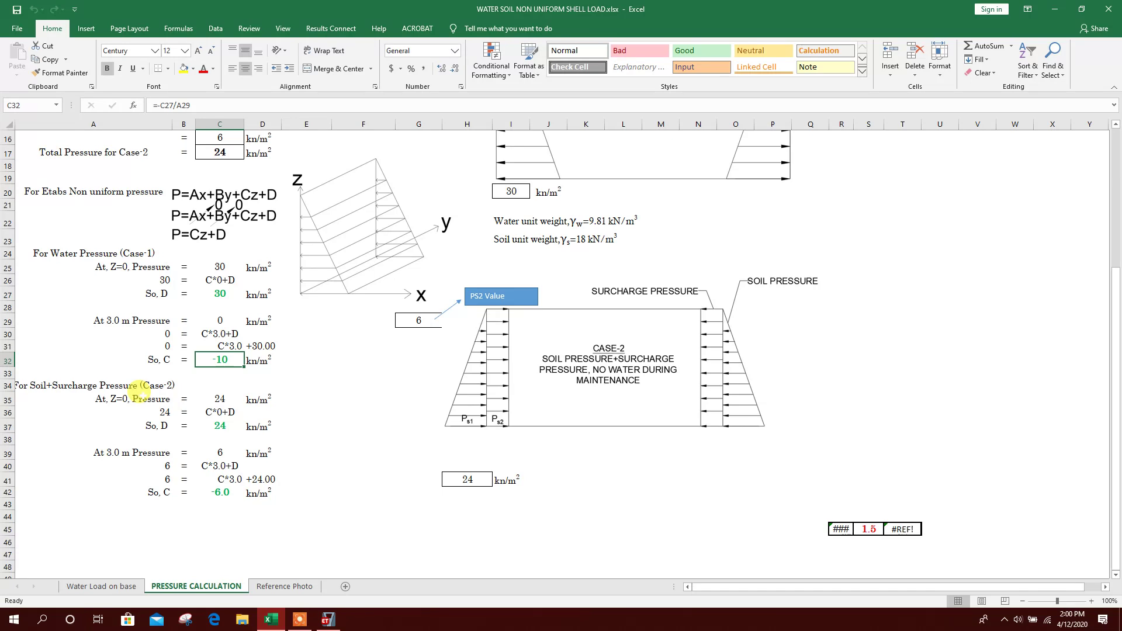
{"action": "left_click", "coordinate": [217, 426]}
{"action": "left_click", "coordinate": [216, 491]}
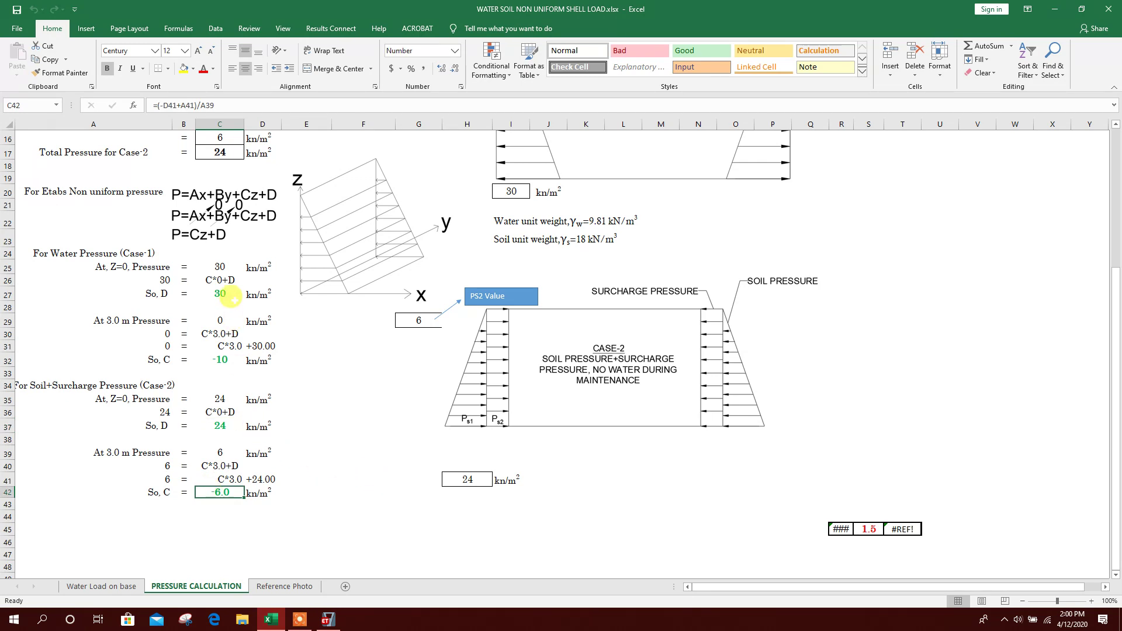
Step: Switch to ETABS and assign the selected walls a non-uniform WP load in direction Local-3 with C = -10 and D = 30
{"action": "left_click", "coordinate": [328, 621]}
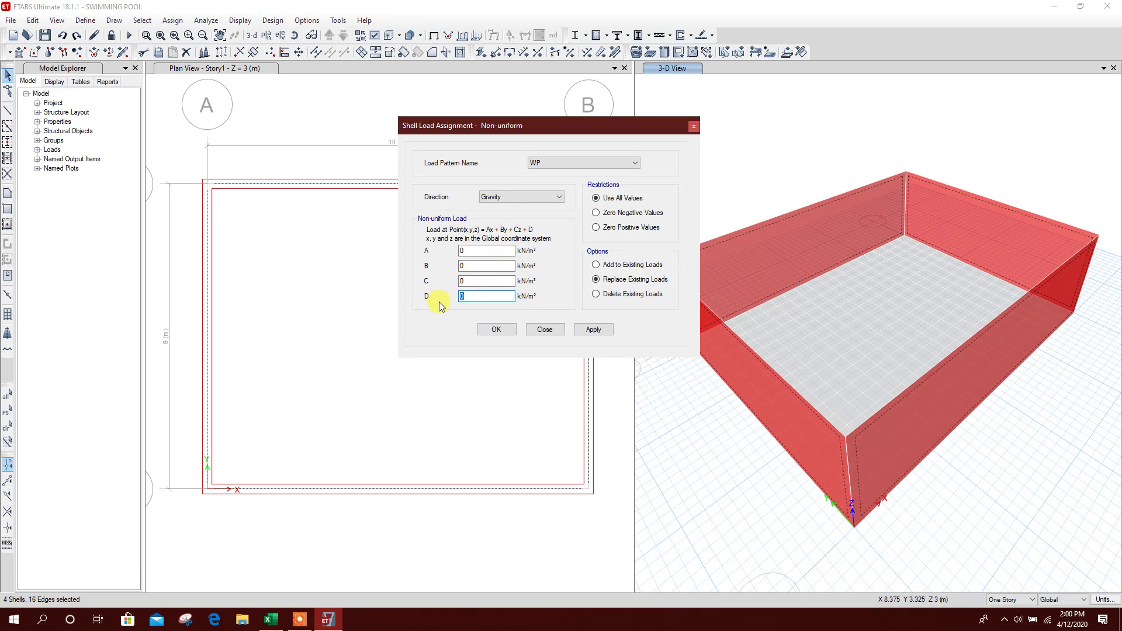
{"action": "type", "text": "-10"}
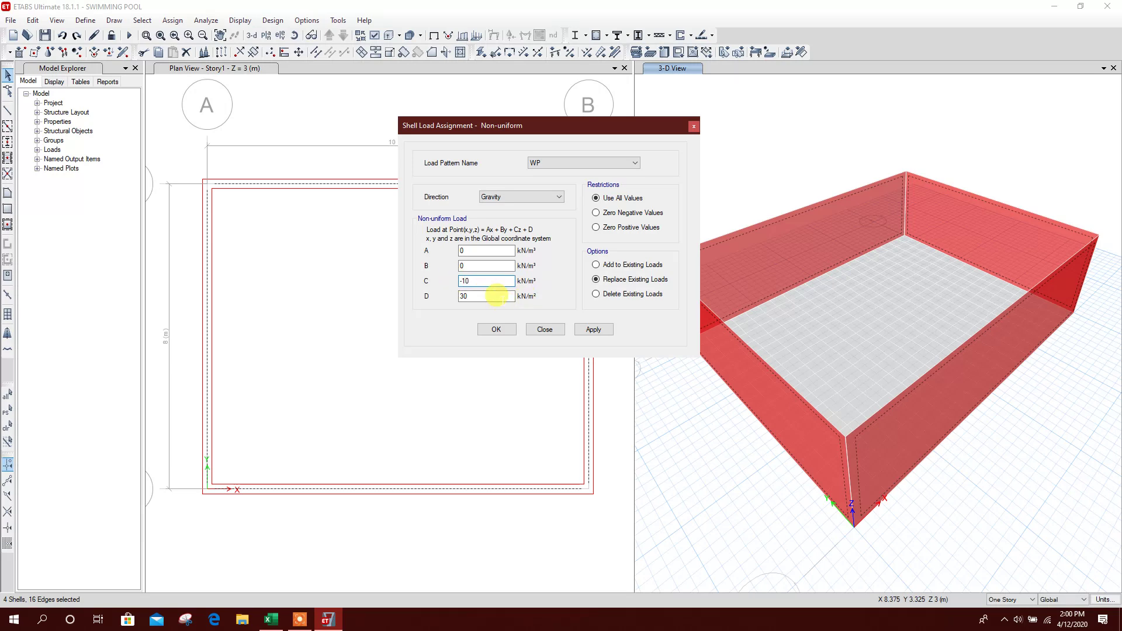
{"action": "left_click", "coordinate": [524, 198]}
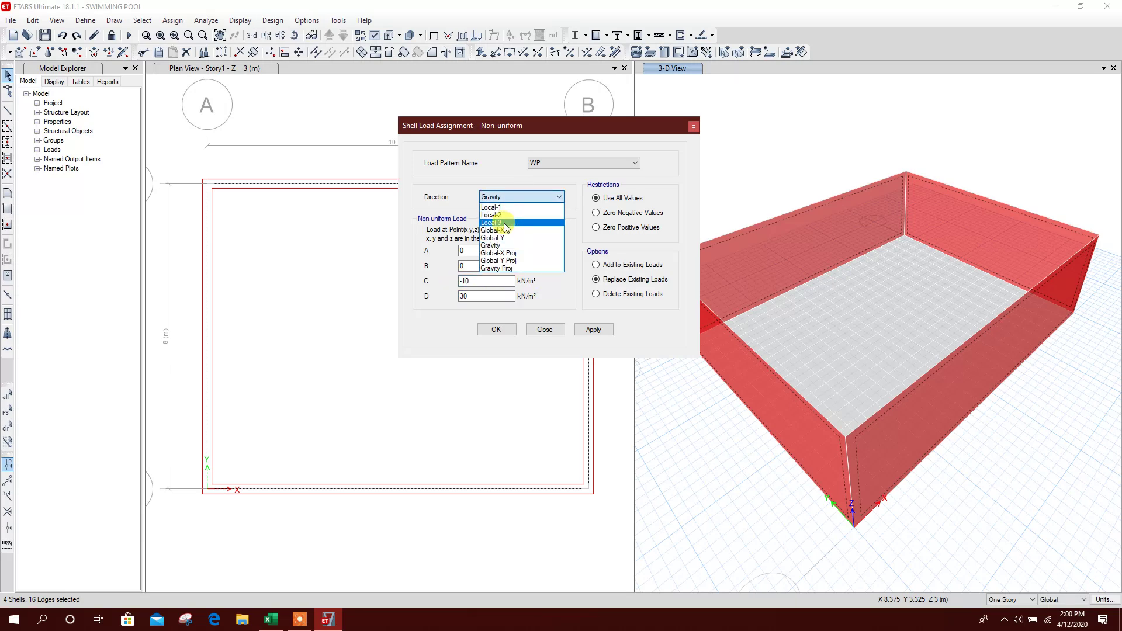
{"action": "left_click", "coordinate": [505, 224]}
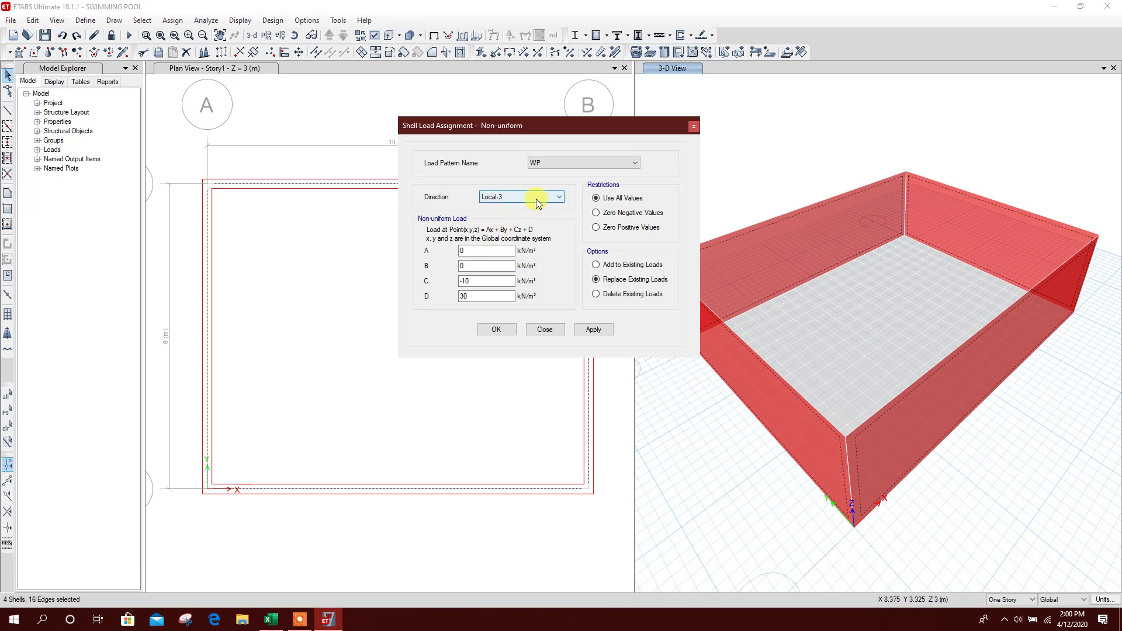
{"action": "left_click", "coordinate": [371, 36]}
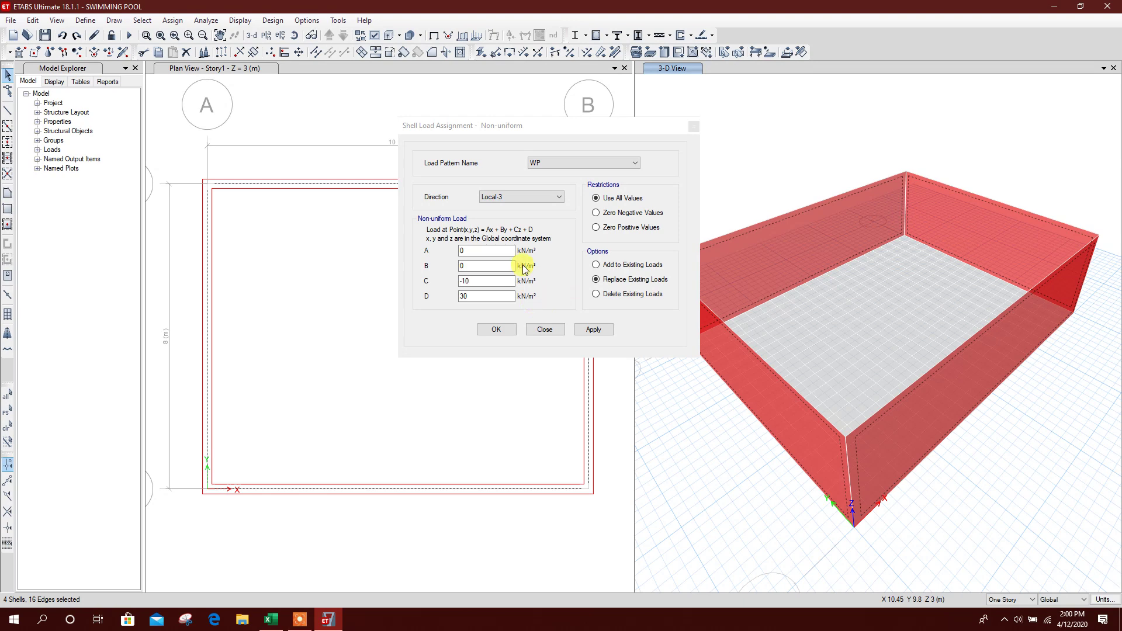
{"action": "left_click", "coordinate": [600, 280]}
{"action": "left_click", "coordinate": [591, 329]}
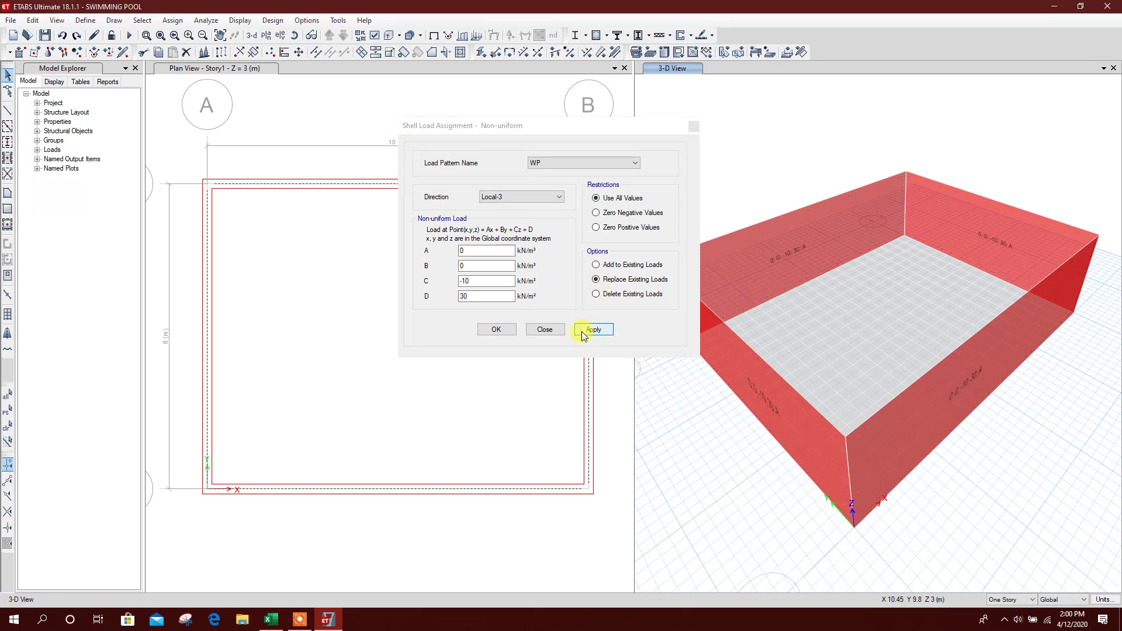
Step: Display the shell local axes in the 3-D view and inspect the local-3 directions of the walls
{"action": "left_click", "coordinate": [375, 36]}
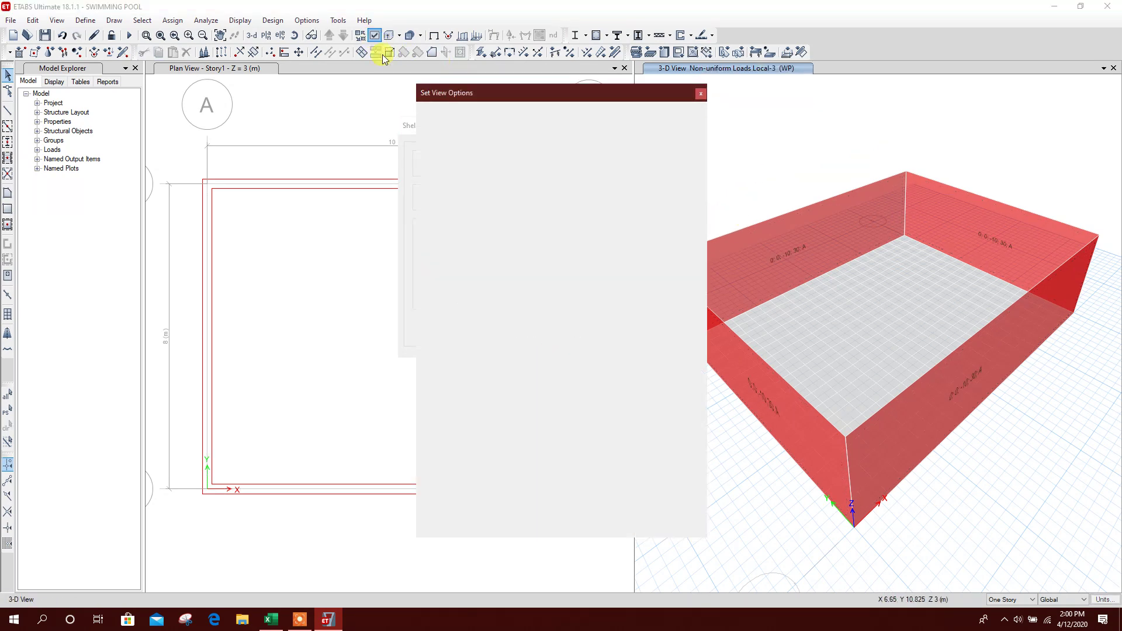
{"action": "left_click", "coordinate": [493, 127]}
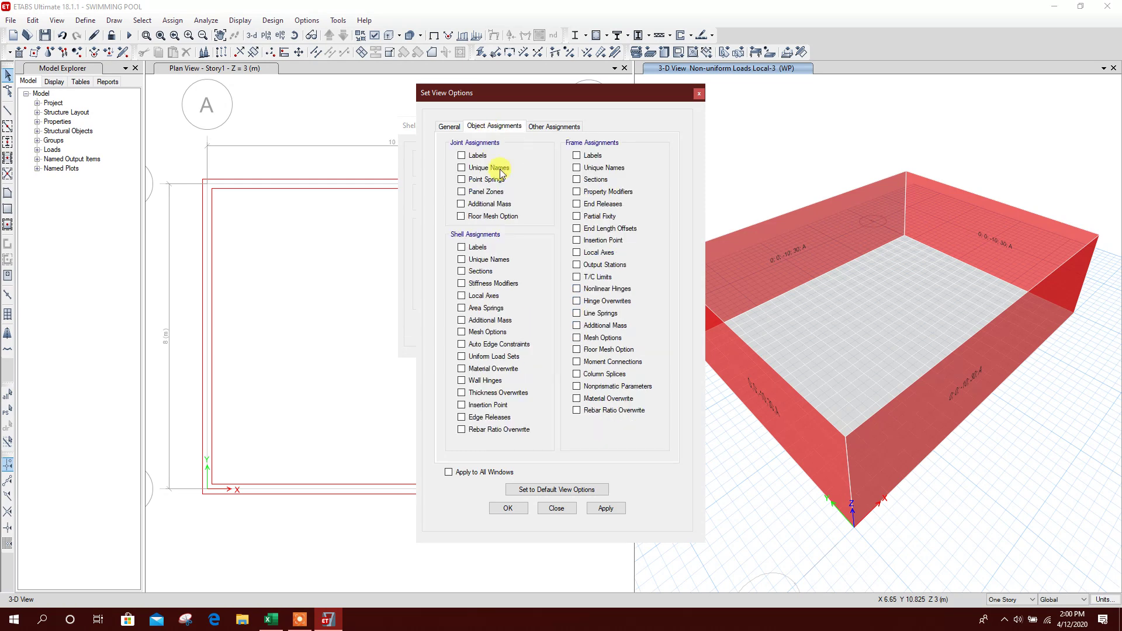
{"action": "left_click", "coordinate": [606, 508]}
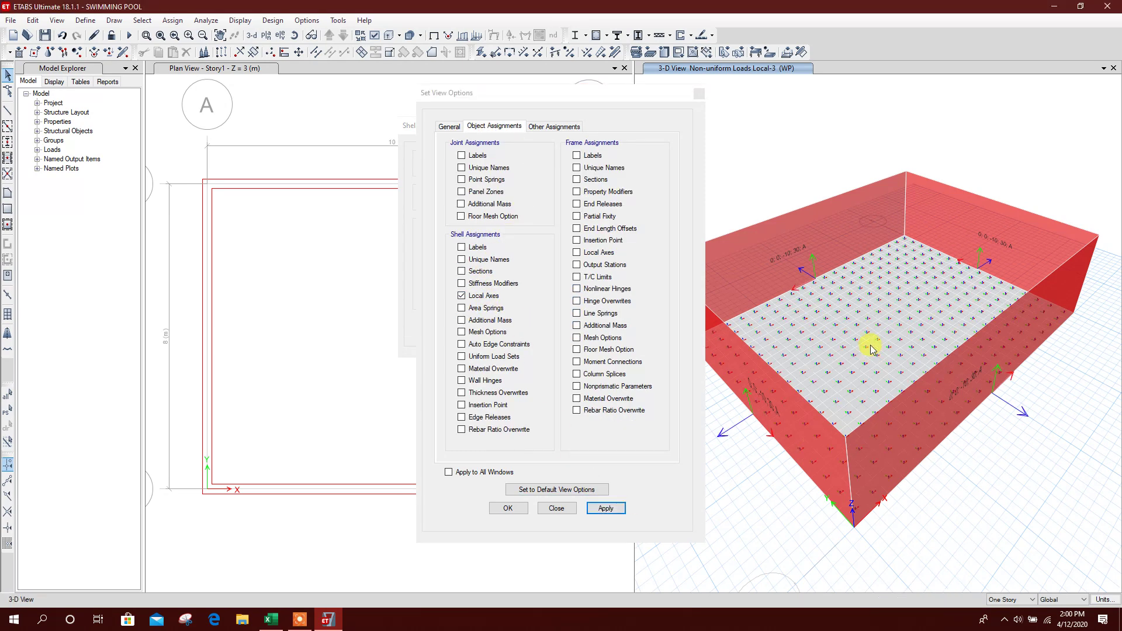
{"action": "scroll", "coordinate": [830, 283], "scroll_direction": "up", "scroll_amount": 4}
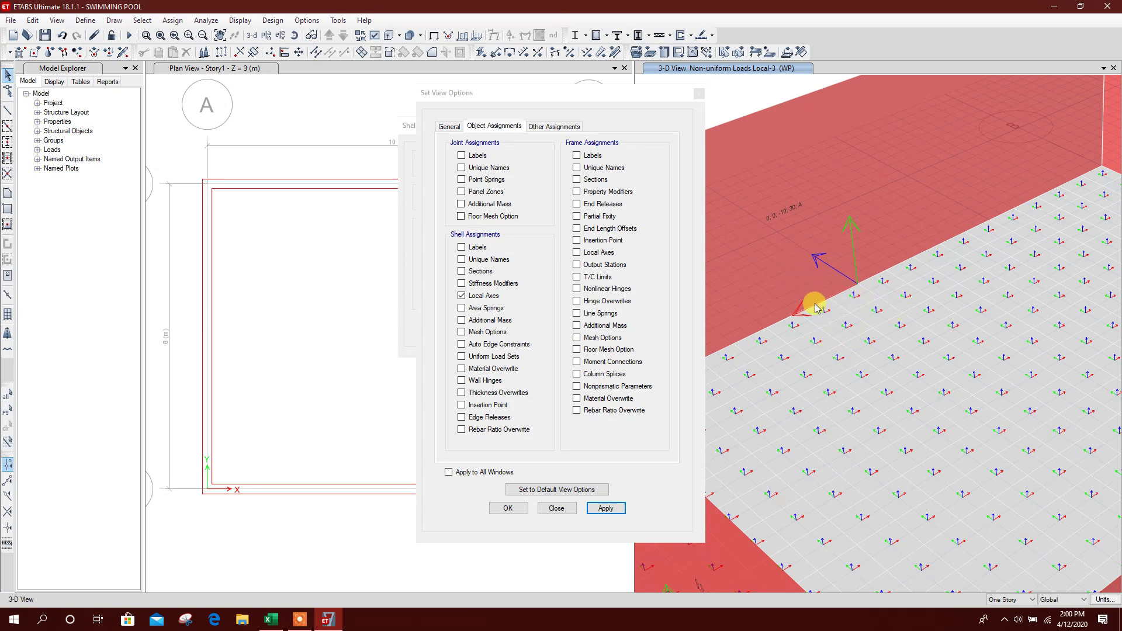
{"action": "scroll", "coordinate": [815, 308], "scroll_direction": "down", "scroll_amount": 5}
{"action": "scroll", "coordinate": [1012, 285], "scroll_direction": "up", "scroll_amount": 3}
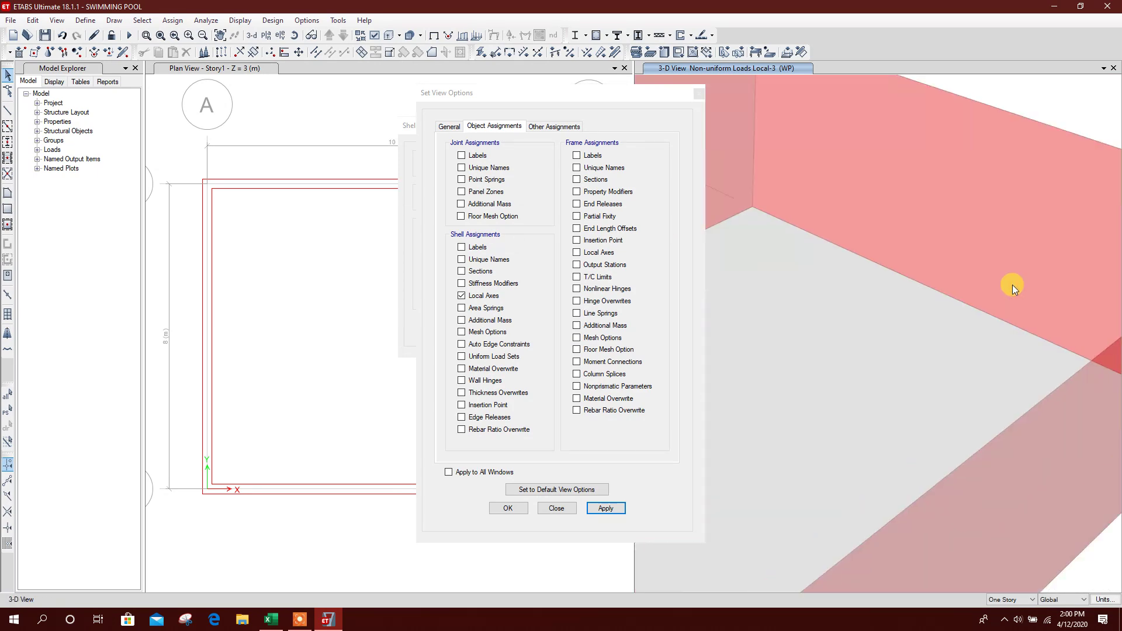
{"action": "scroll", "coordinate": [866, 308], "scroll_direction": "down", "scroll_amount": 3}
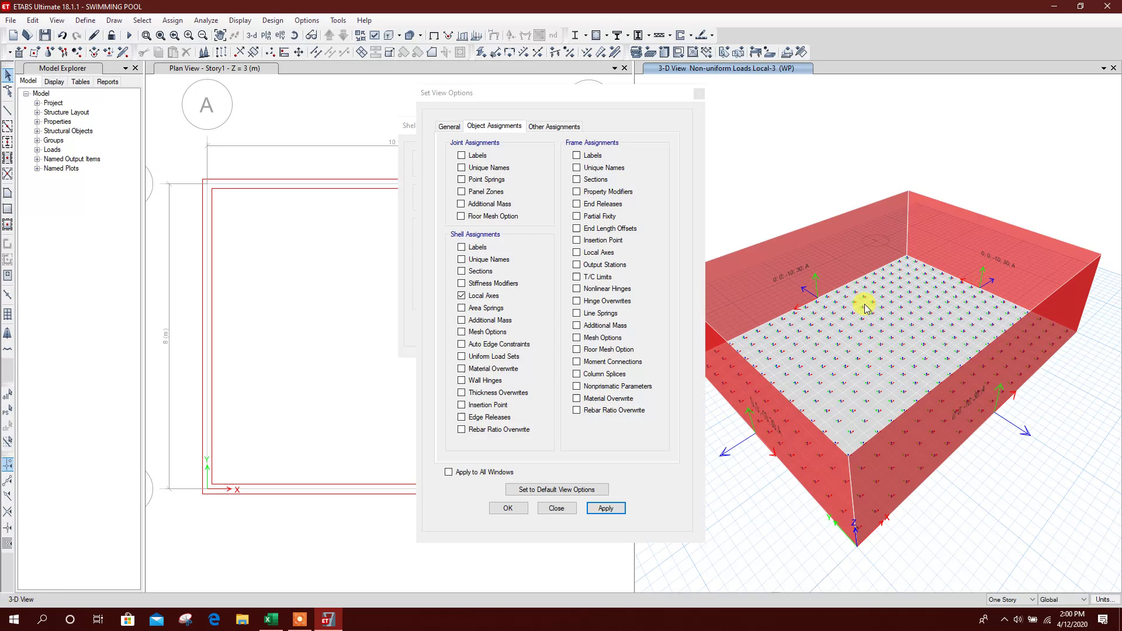
{"action": "left_click", "coordinate": [556, 509]}
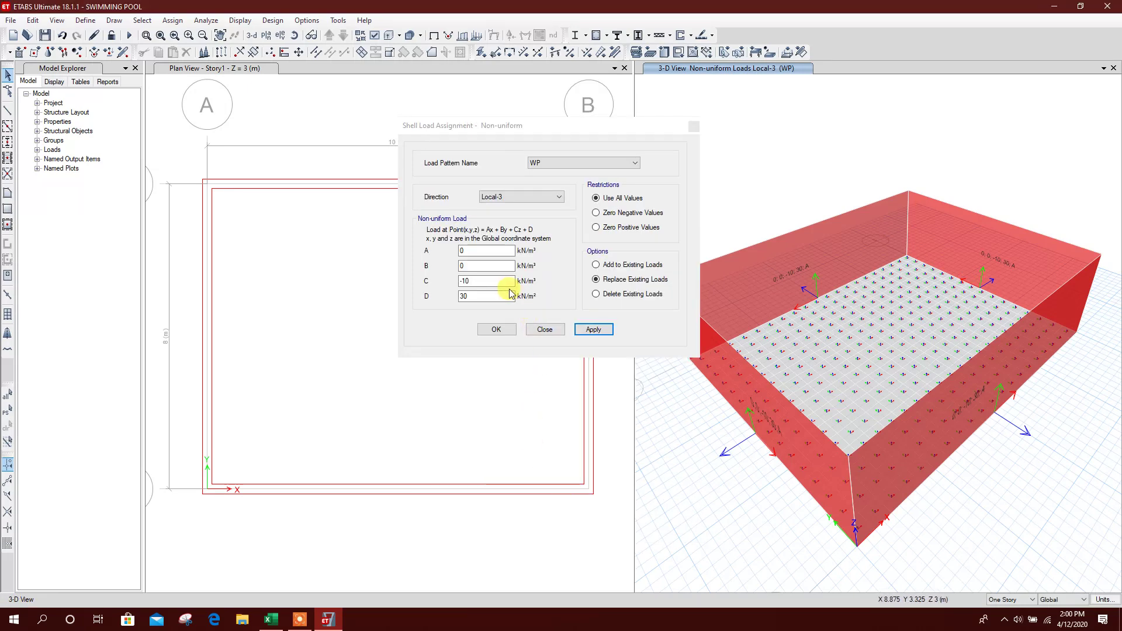
Step: Reselect the four pool walls and assign them a non-uniform SP load in direction Local-3 with C = -6 and D = 24 from the Excel calculation
{"action": "left_click", "coordinate": [10, 418]}
{"action": "left_click", "coordinate": [550, 163]}
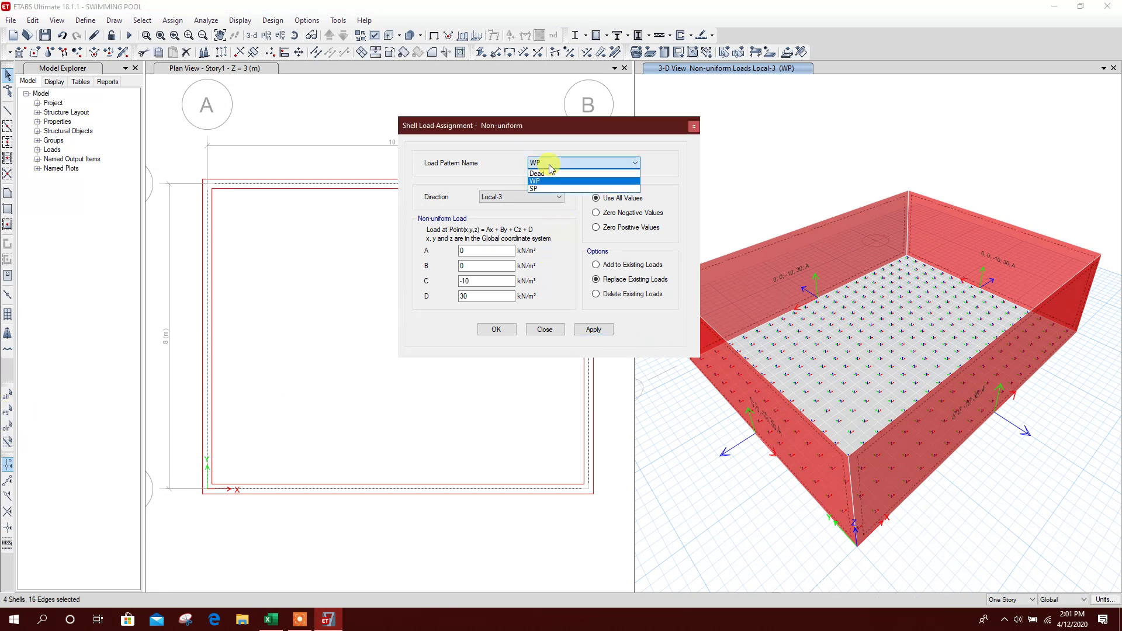
{"action": "left_click", "coordinate": [546, 188]}
{"action": "left_click", "coordinate": [470, 296]}
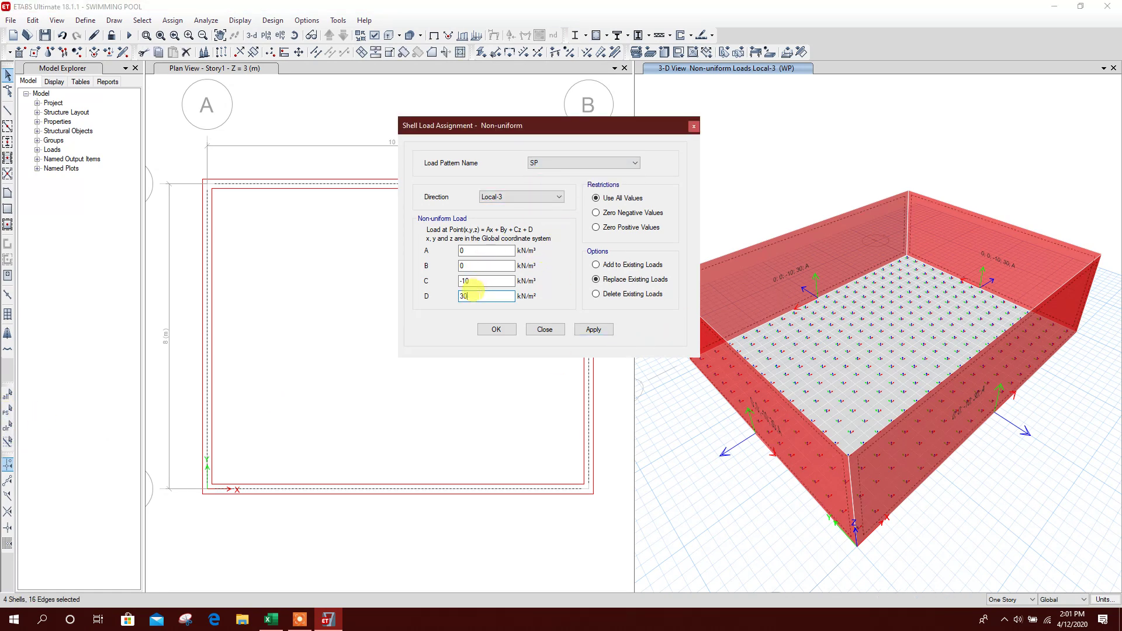
{"action": "left_click", "coordinate": [271, 619]}
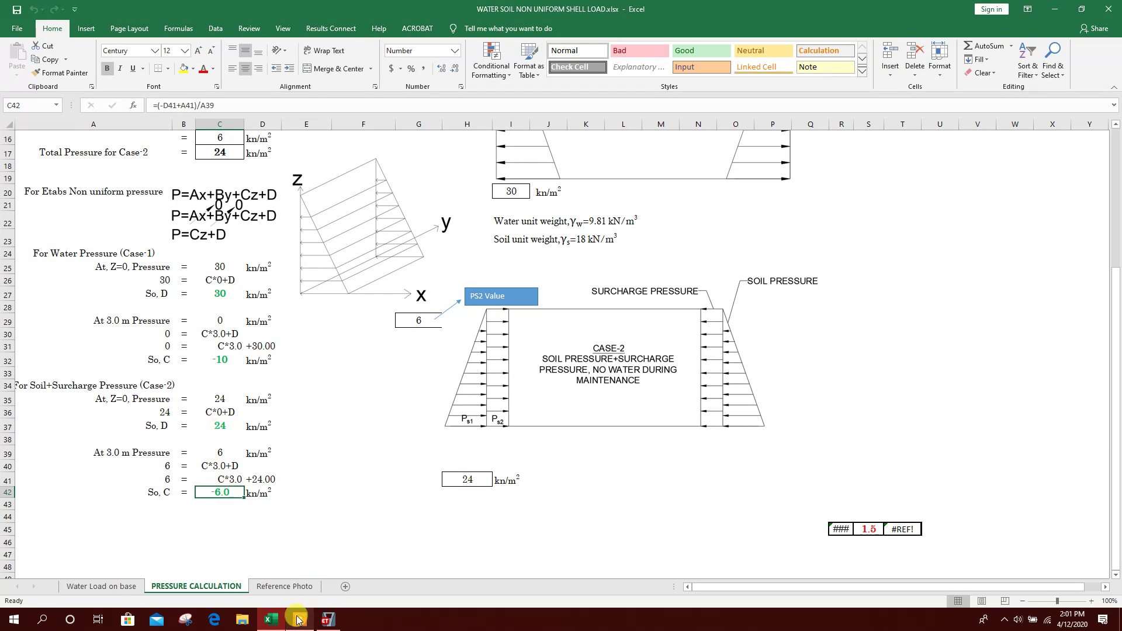
{"action": "left_click", "coordinate": [328, 618]}
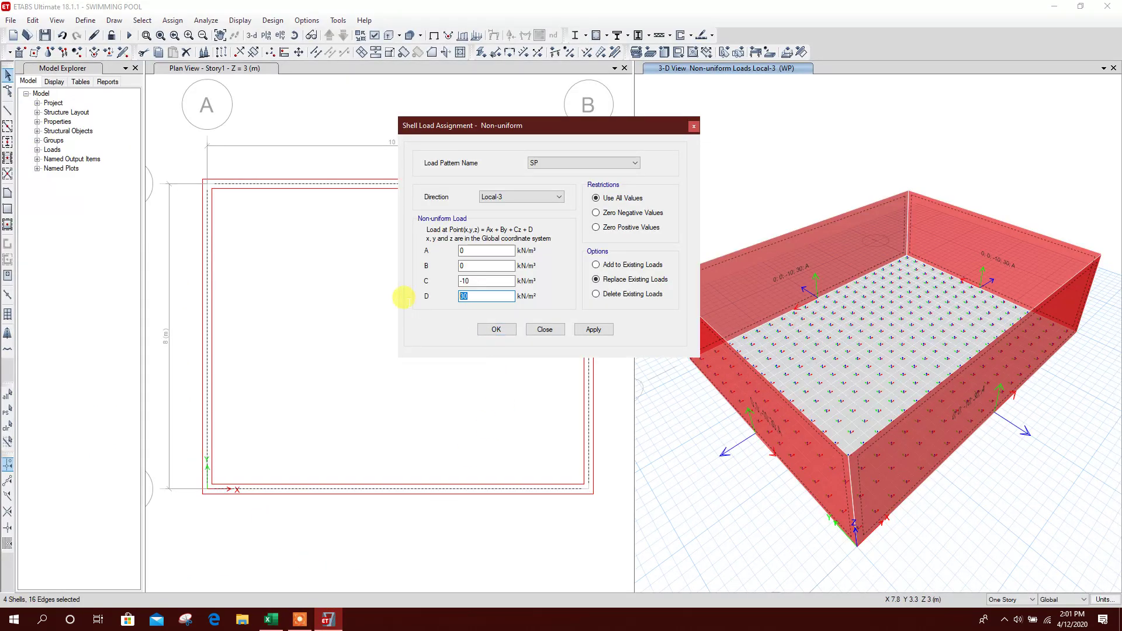
{"action": "type", "text": "24"}
{"action": "double_click", "coordinate": [466, 280]}
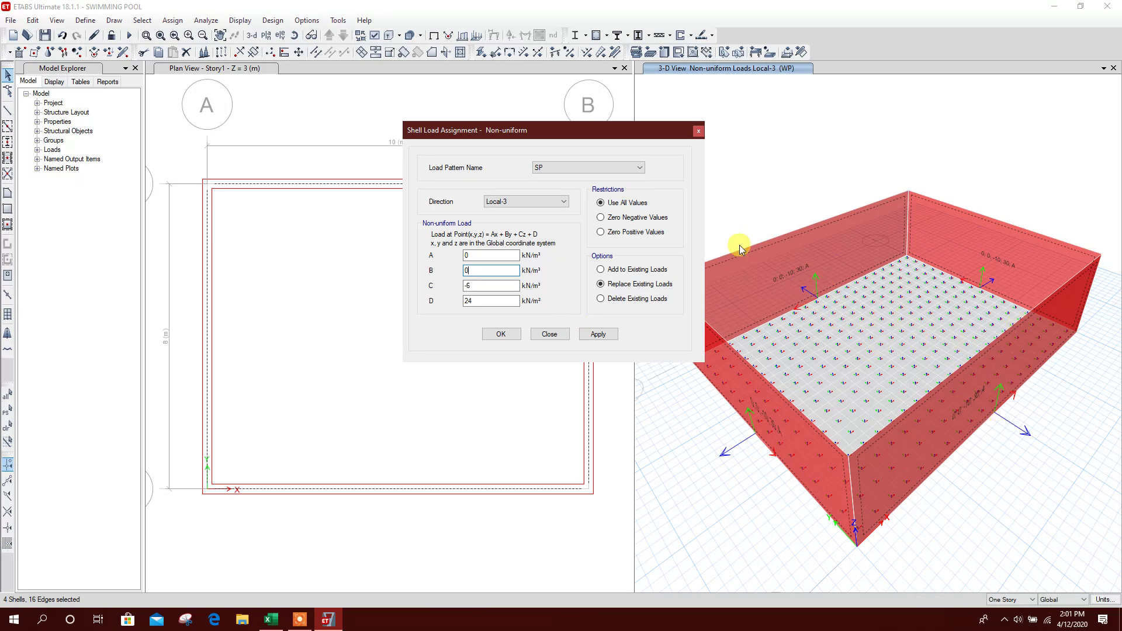
{"action": "left_click", "coordinate": [493, 300]}
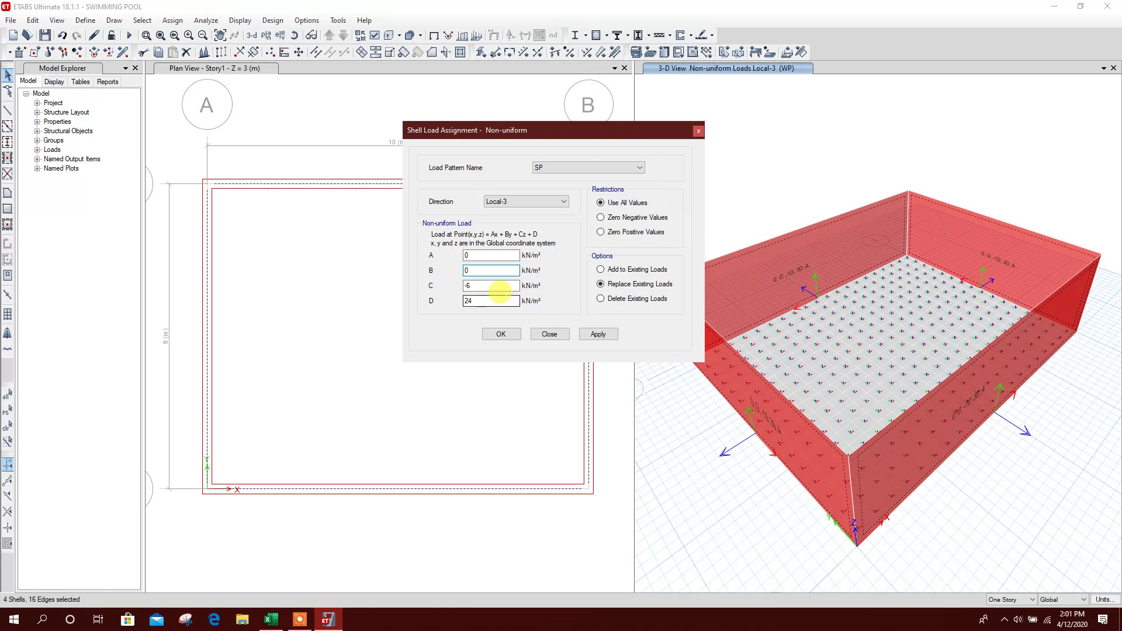
{"action": "left_click", "coordinate": [597, 335]}
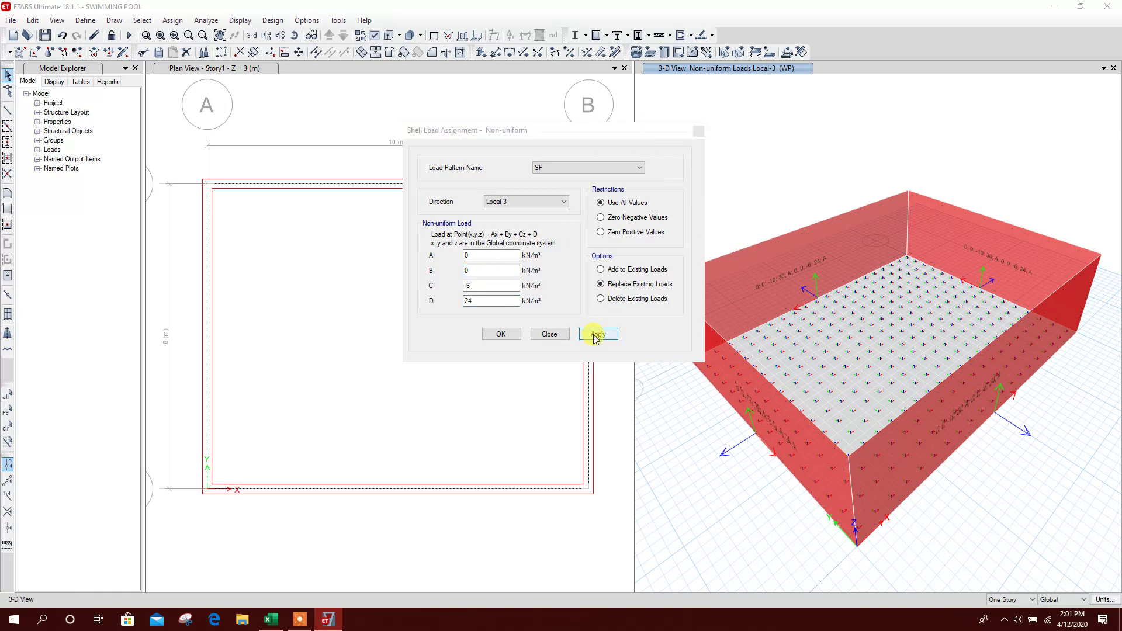
{"action": "left_click", "coordinate": [548, 335]}
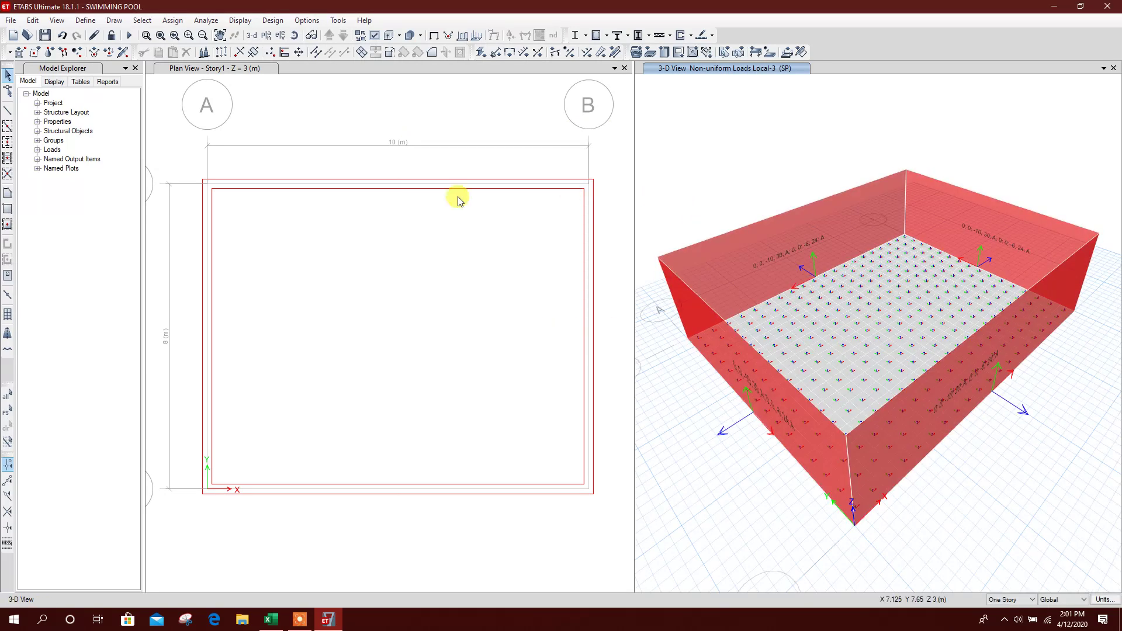
Step: Rename the Live load case as WP, keeping load pattern WP with scale factor 1
{"action": "left_click", "coordinate": [85, 19]}
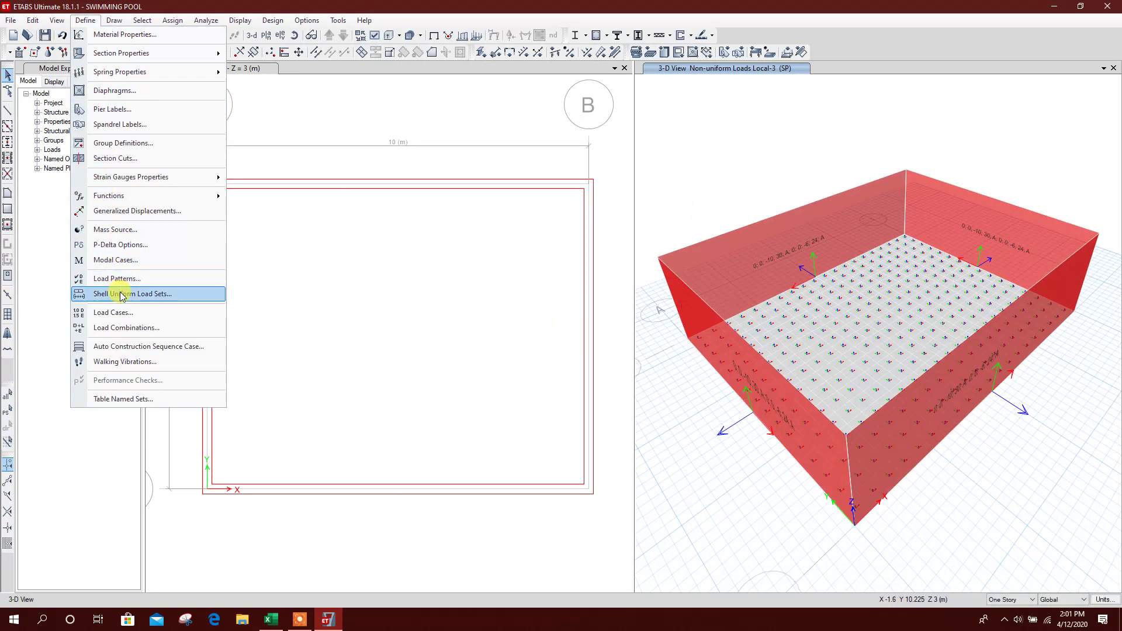
{"action": "left_click", "coordinate": [125, 315]}
{"action": "left_click", "coordinate": [403, 275]}
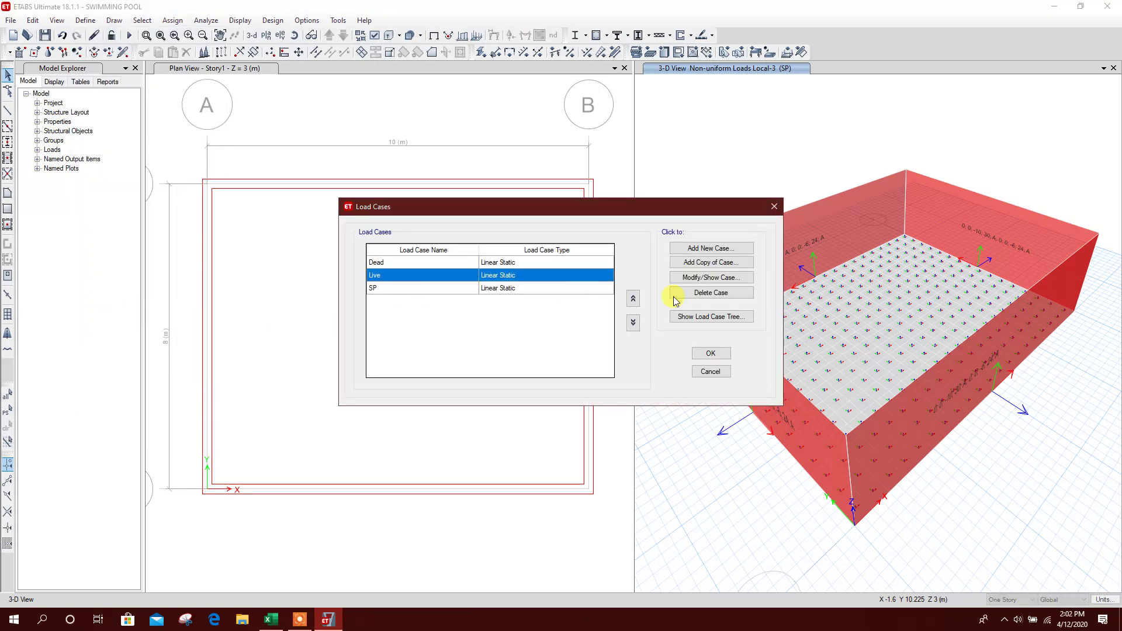
{"action": "left_click", "coordinate": [710, 277]}
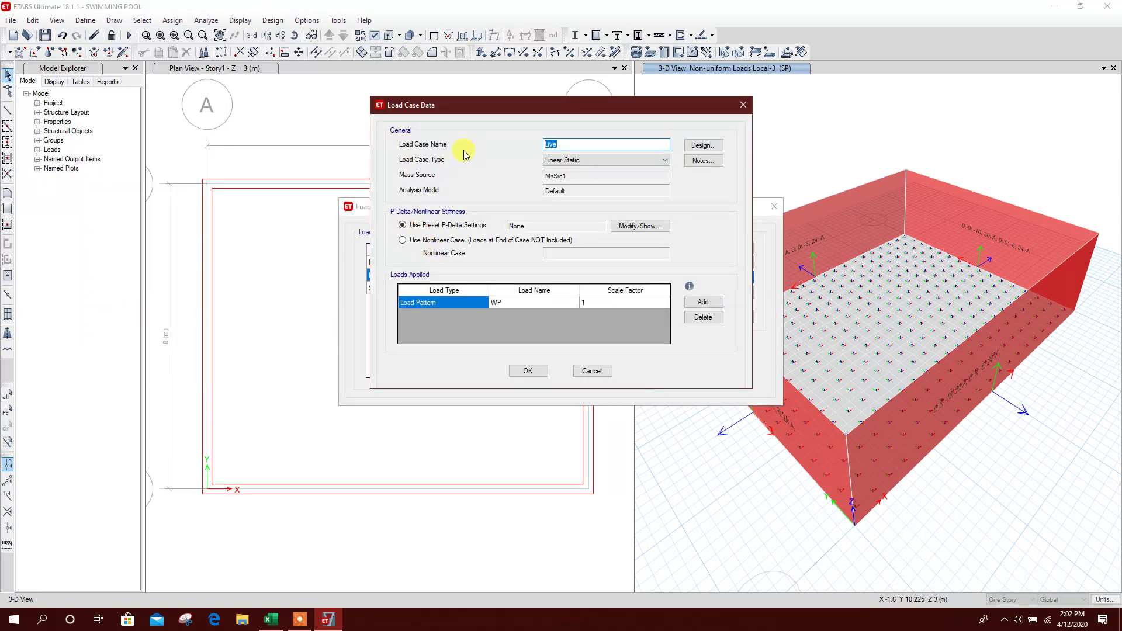
{"action": "type", "text": "WP"}
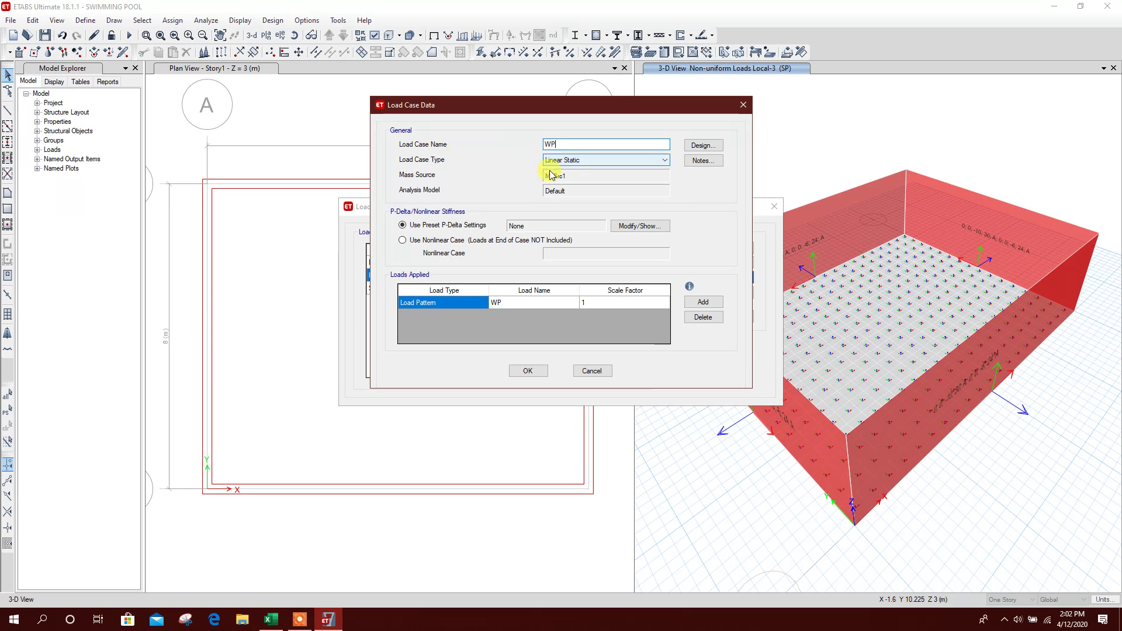
{"action": "left_click", "coordinate": [521, 303]}
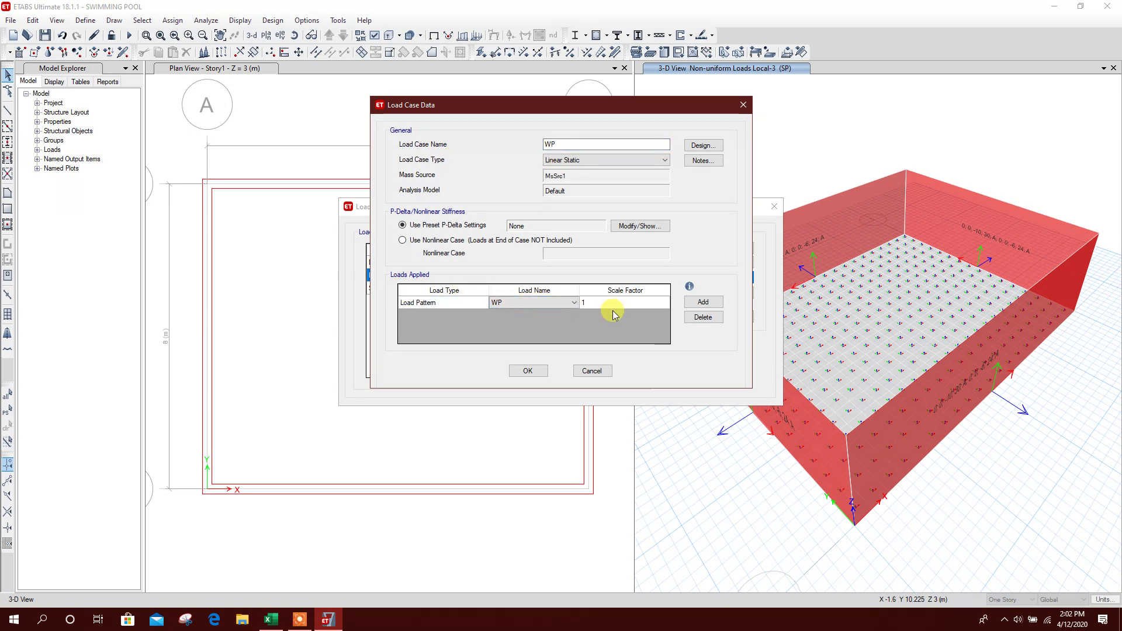
{"action": "left_click", "coordinate": [529, 370]}
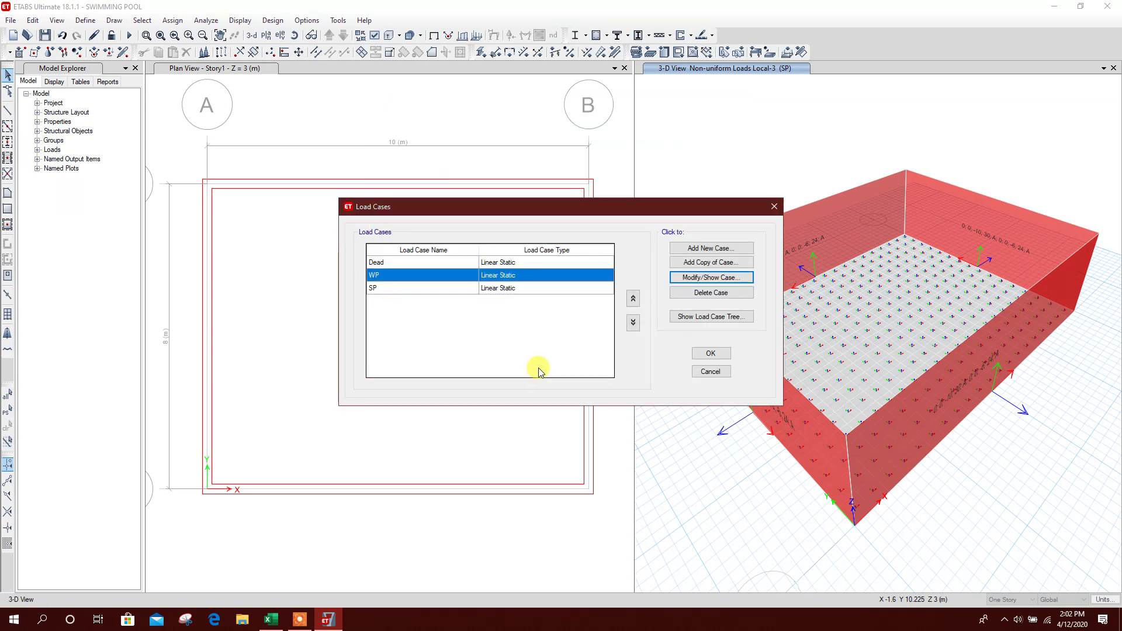
Step: Set the scale factor of load pattern SP to -1 in the SP load case and accept the load case definitions
{"action": "left_click", "coordinate": [431, 288]}
{"action": "left_click", "coordinate": [701, 278]}
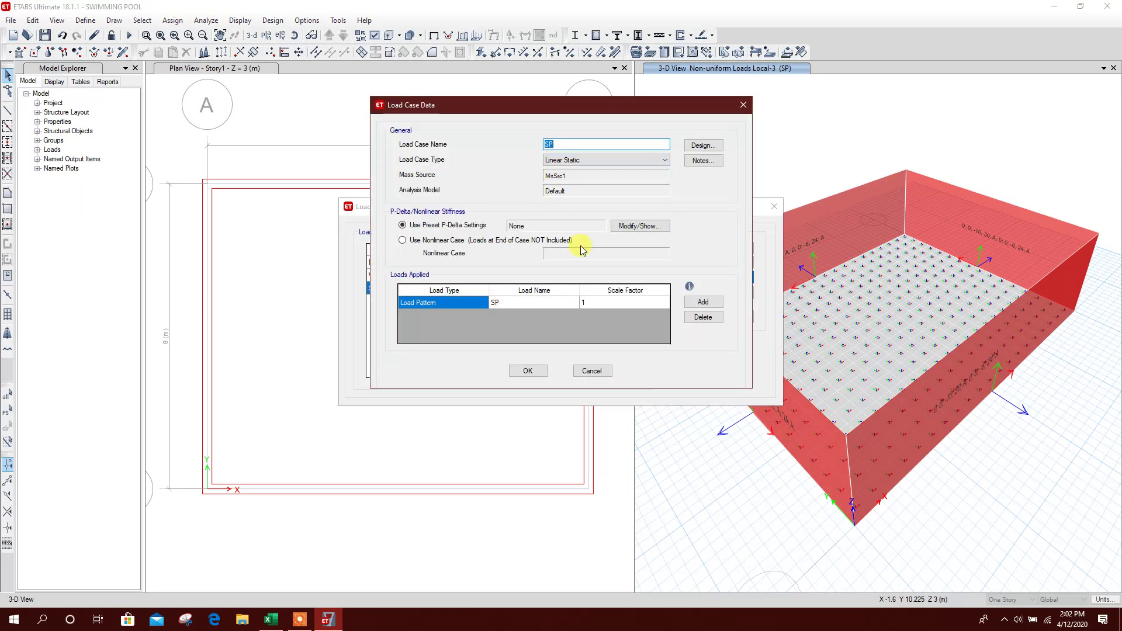
{"action": "left_click", "coordinate": [587, 302]}
{"action": "left_click", "coordinate": [594, 308]}
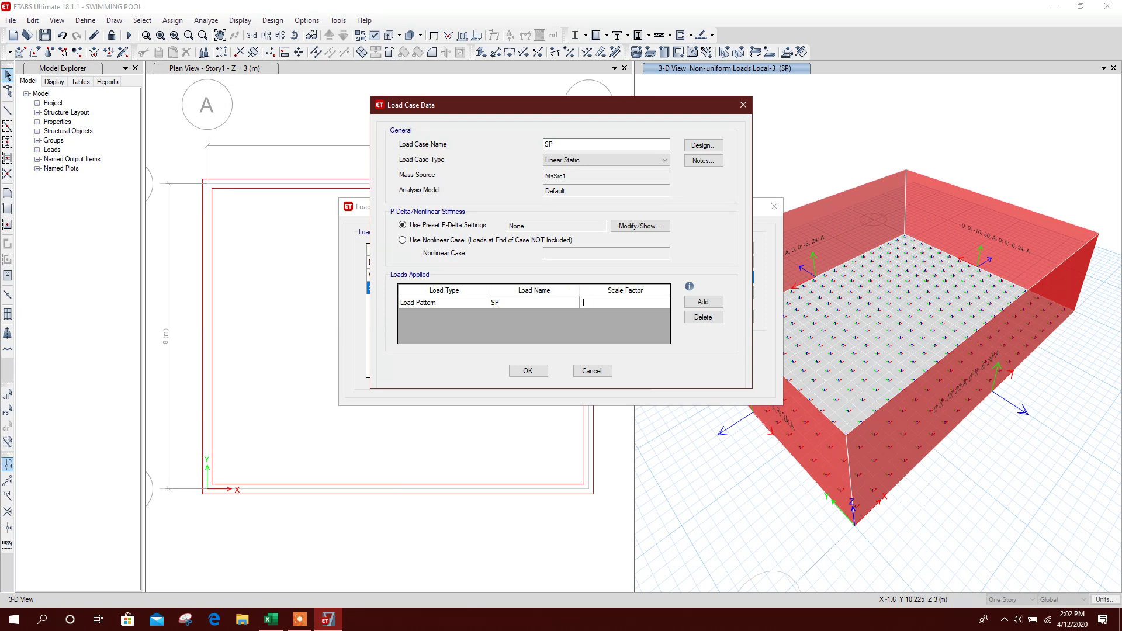
{"action": "left_click", "coordinate": [598, 142]}
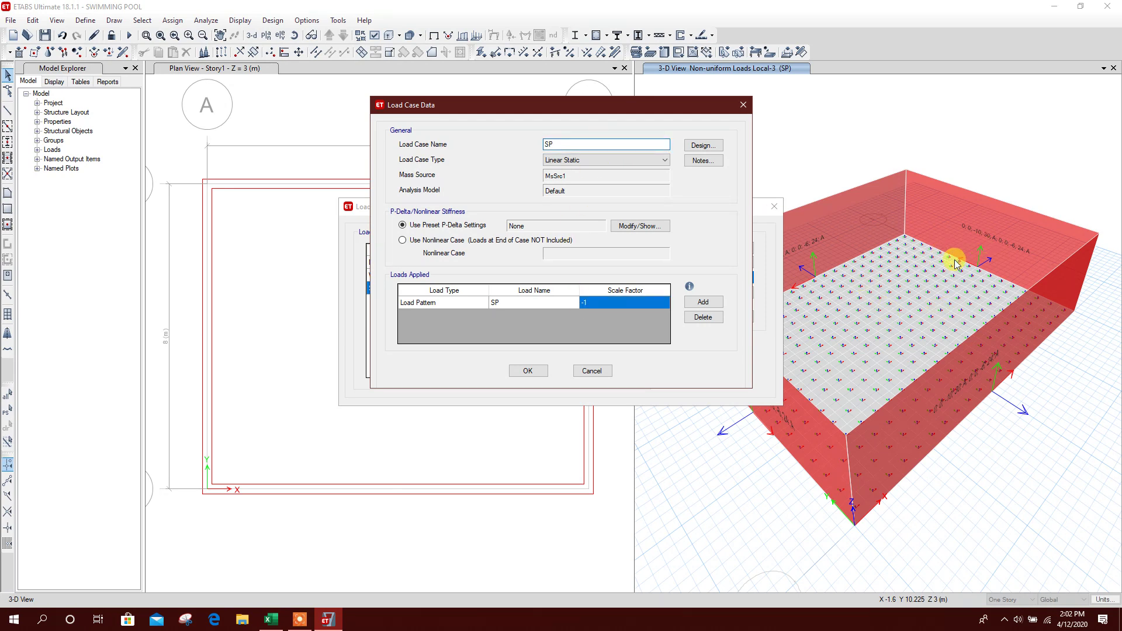
{"action": "left_click", "coordinate": [528, 371]}
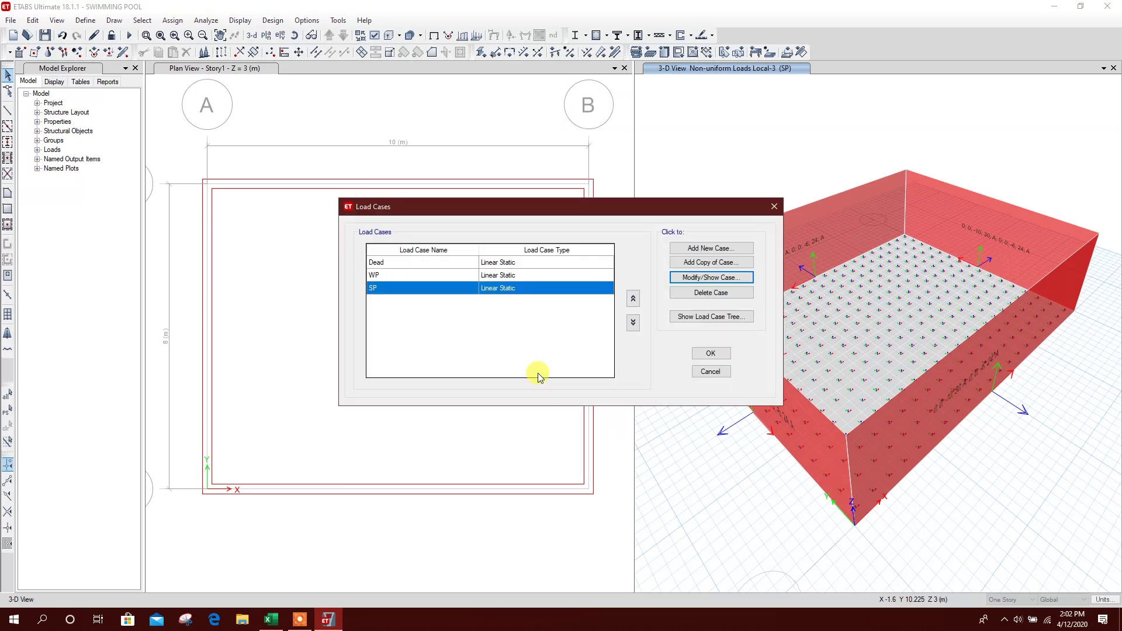
{"action": "left_click", "coordinate": [711, 354]}
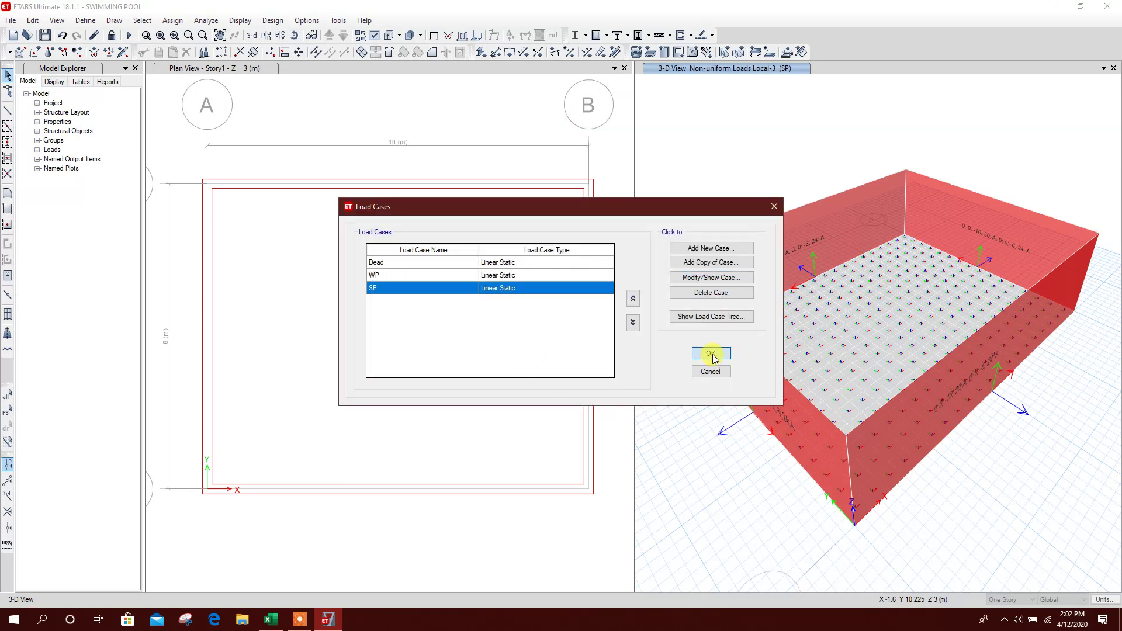
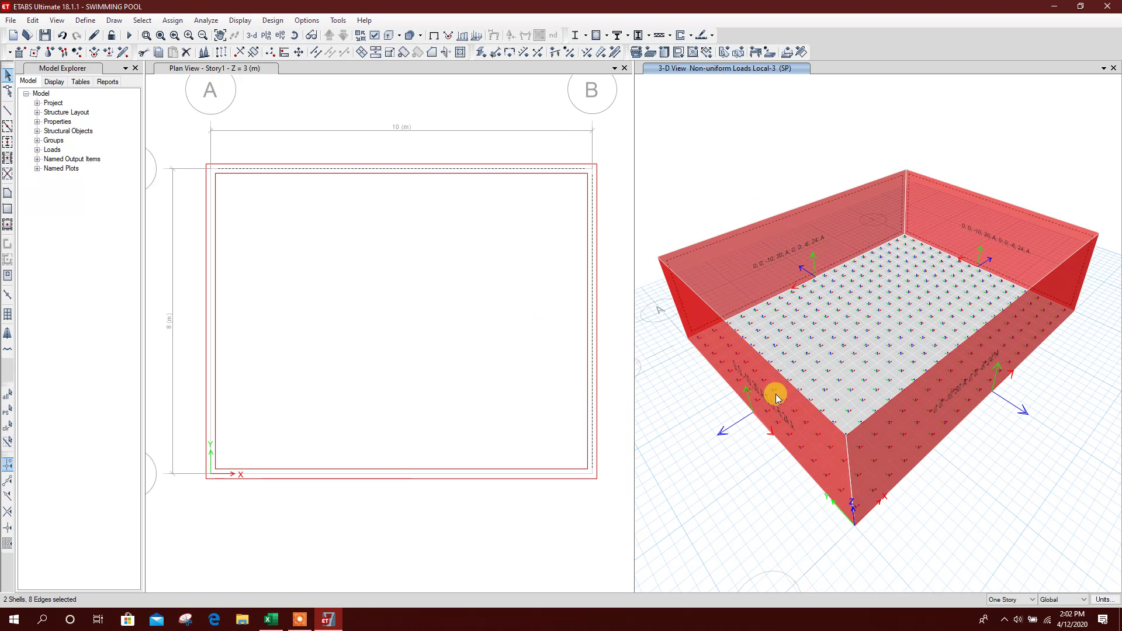
Step: Select the two 10 m long walls and divide their shells into 20 by 1 areas
{"action": "left_click", "coordinate": [938, 427]}
{"action": "left_click", "coordinate": [763, 403]}
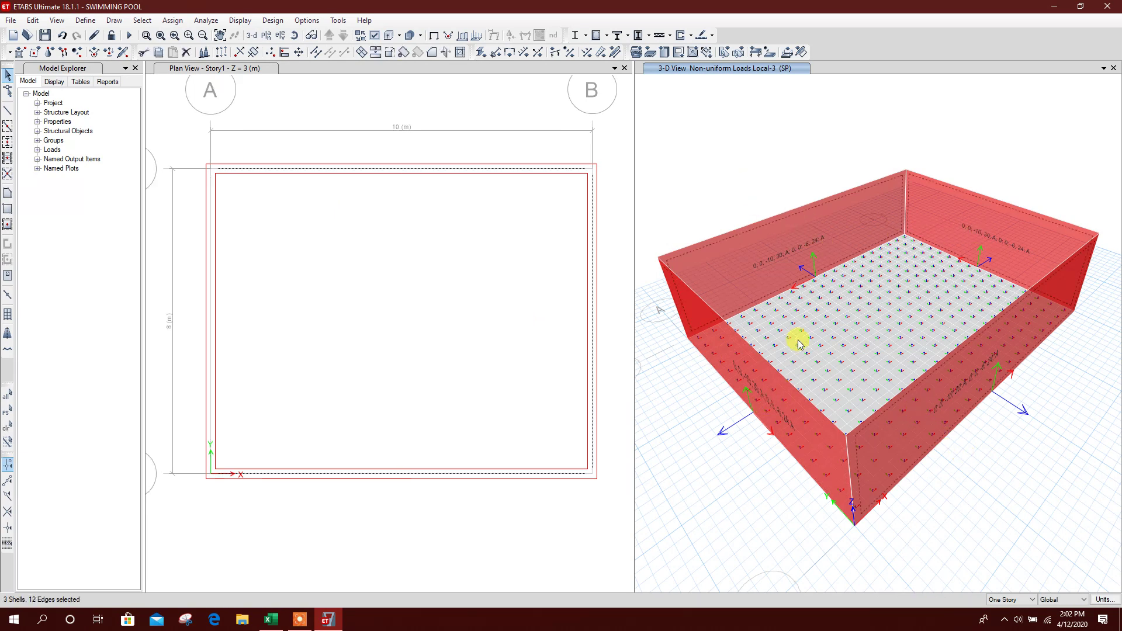
{"action": "left_click", "coordinate": [998, 269]}
{"action": "left_click", "coordinate": [315, 52]}
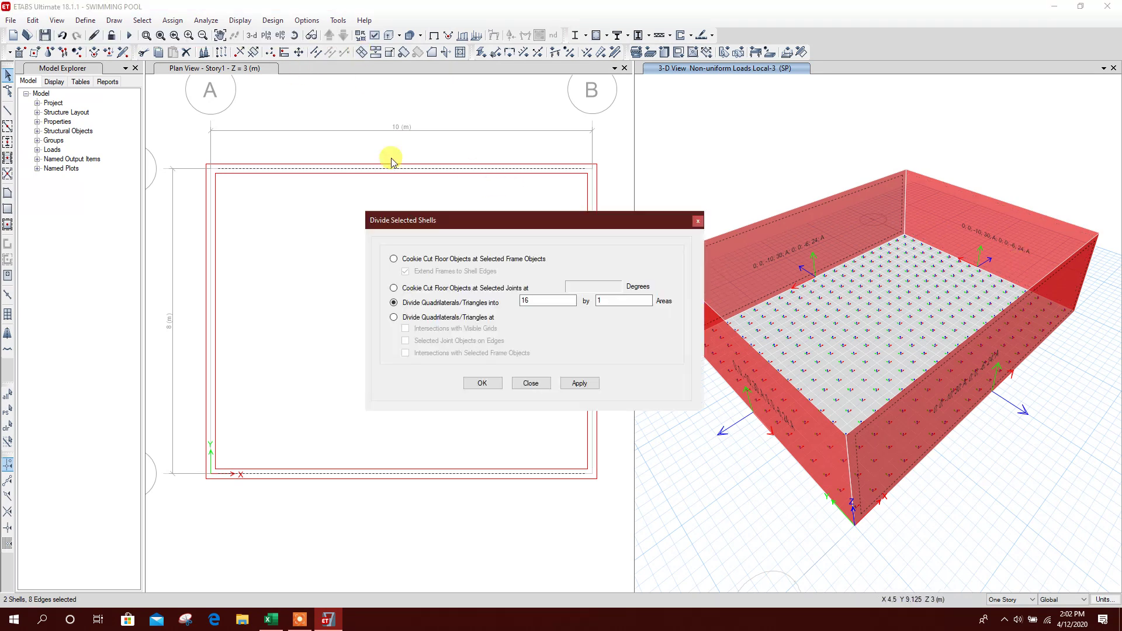
{"action": "double_click", "coordinate": [541, 300]}
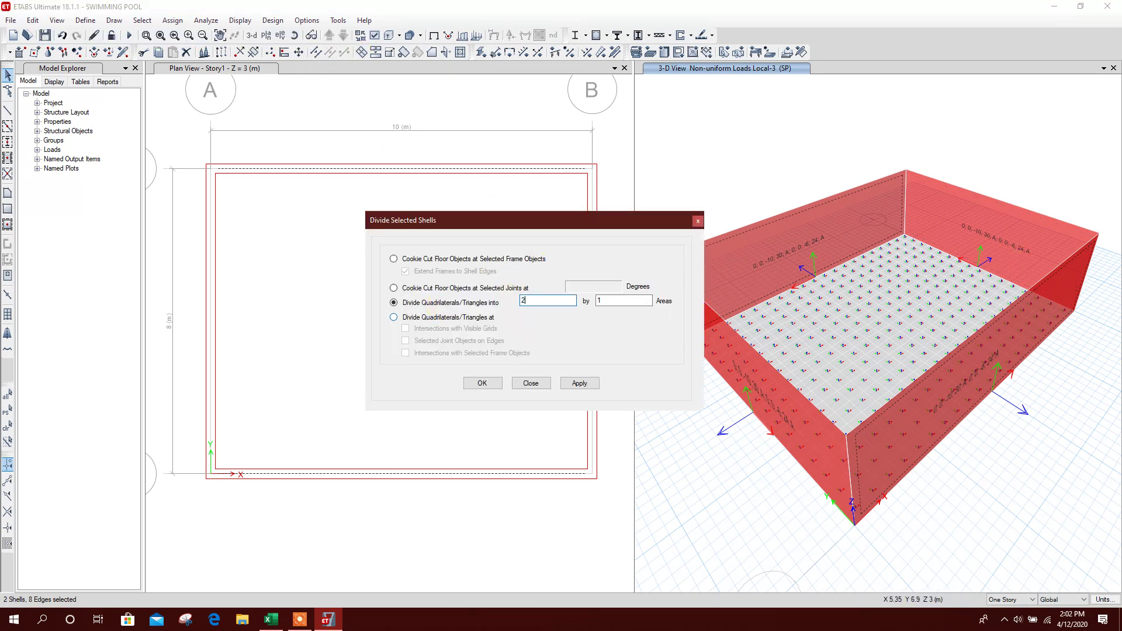
{"action": "left_click", "coordinate": [608, 301]}
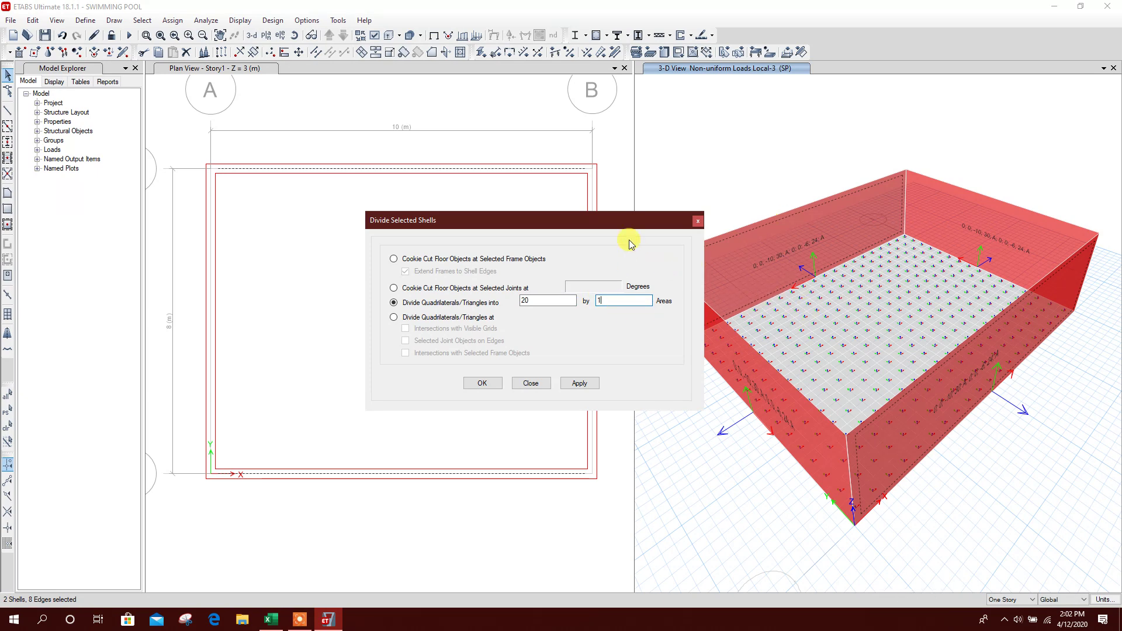
{"action": "left_click_drag", "start_coordinate": [620, 223], "coordinate": [602, 215]}
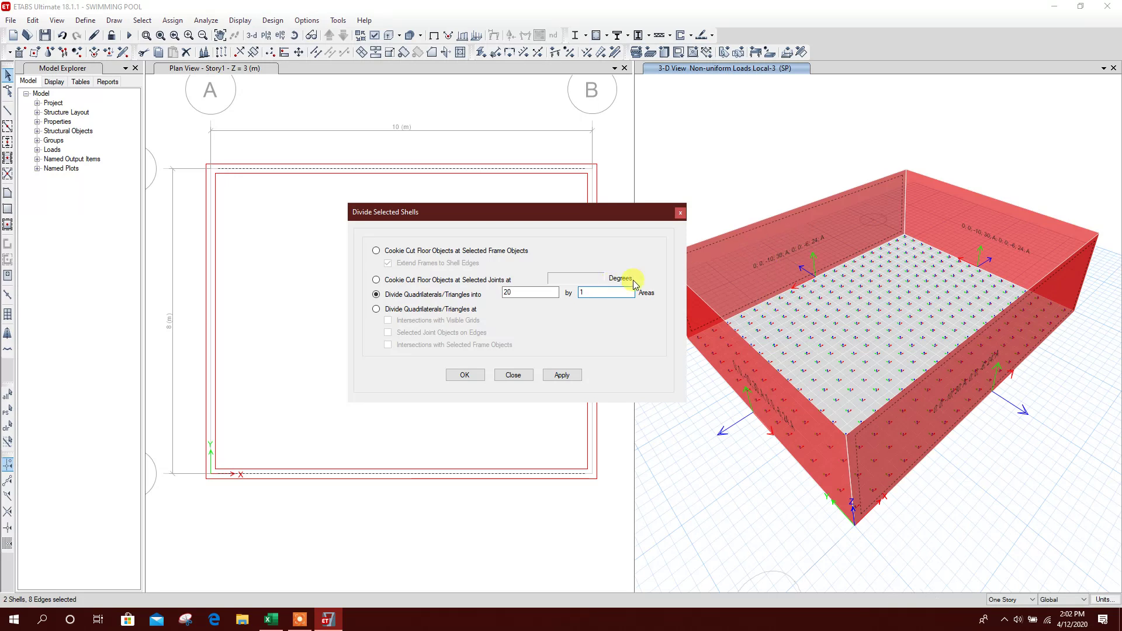
{"action": "key", "text": "shift+Tab"}
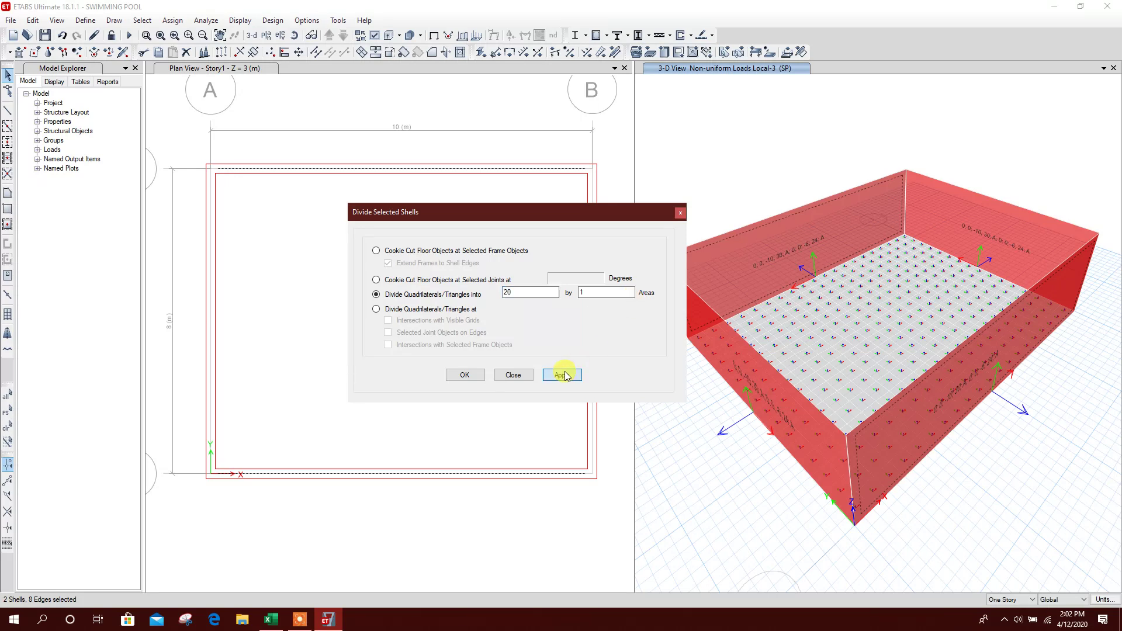
{"action": "left_click", "coordinate": [562, 374]}
Step: Select the two 8 m long end walls and divide their shells into 16 by 1 areas
{"action": "left_click", "coordinate": [801, 303]}
{"action": "left_click", "coordinate": [770, 397]}
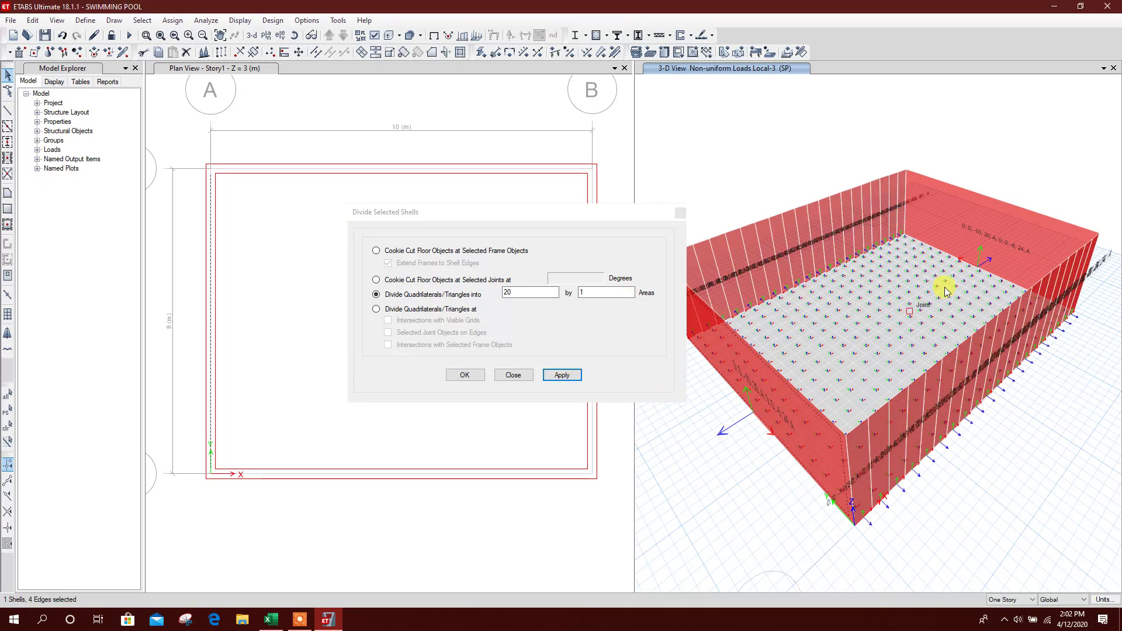
{"action": "left_click", "coordinate": [504, 297]}
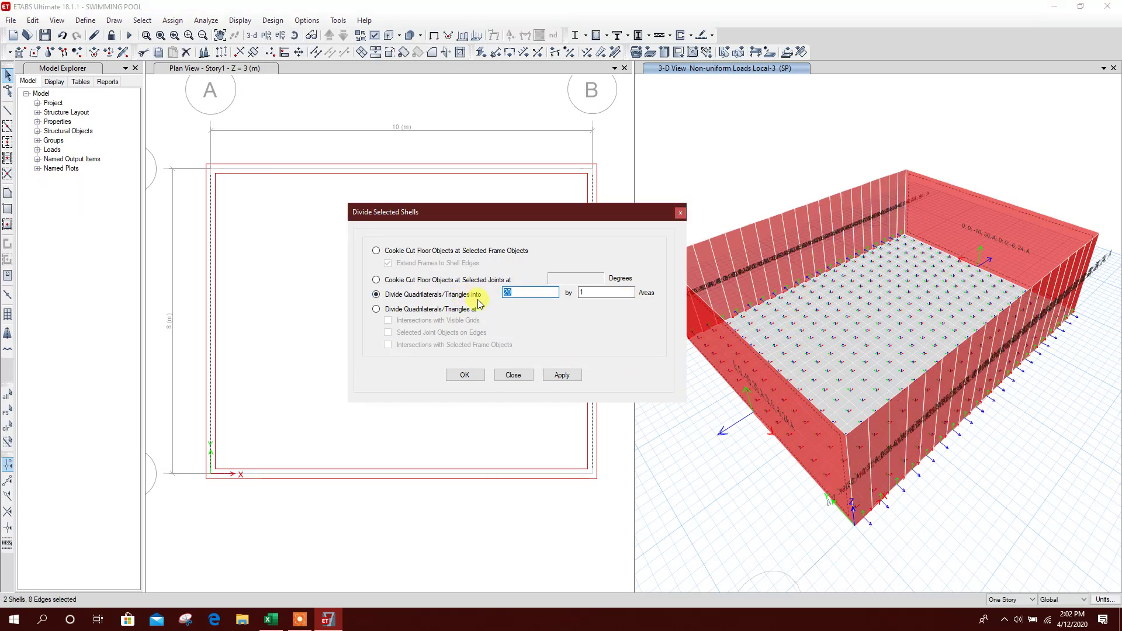
{"action": "type", "text": "16"}
{"action": "left_click", "coordinate": [575, 292]}
{"action": "left_click", "coordinate": [562, 374]}
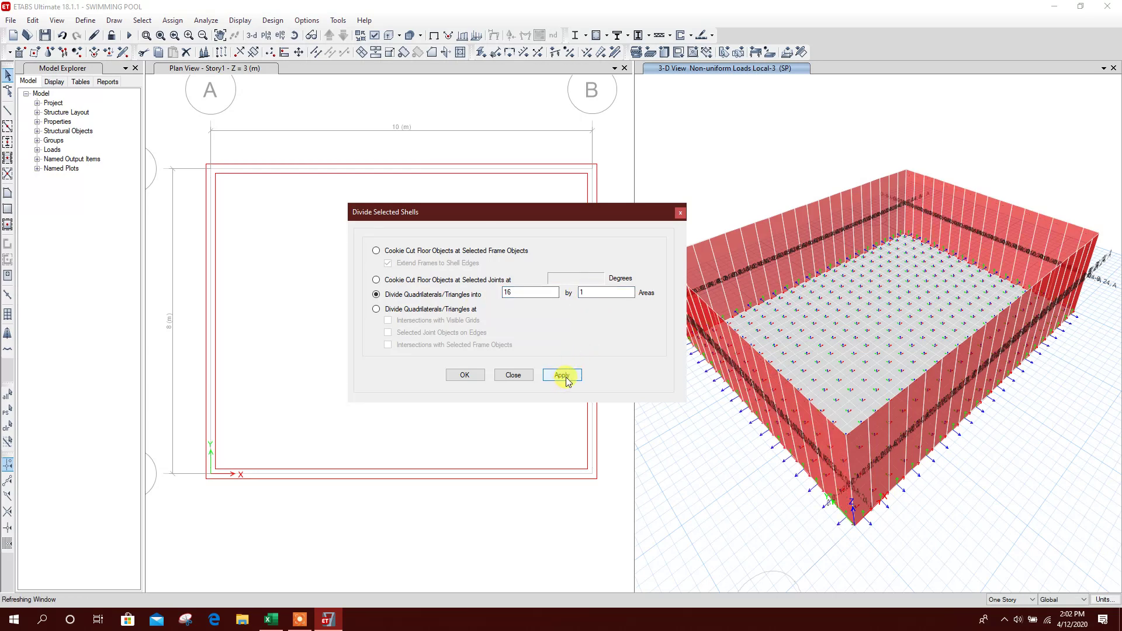
{"action": "left_click", "coordinate": [513, 375]}
Step: Select all joints along the four edges of the slab in the Base plan view
{"action": "middle_click_drag", "start_coordinate": [835, 501], "coordinate": [822, 524], "text": "shift"}
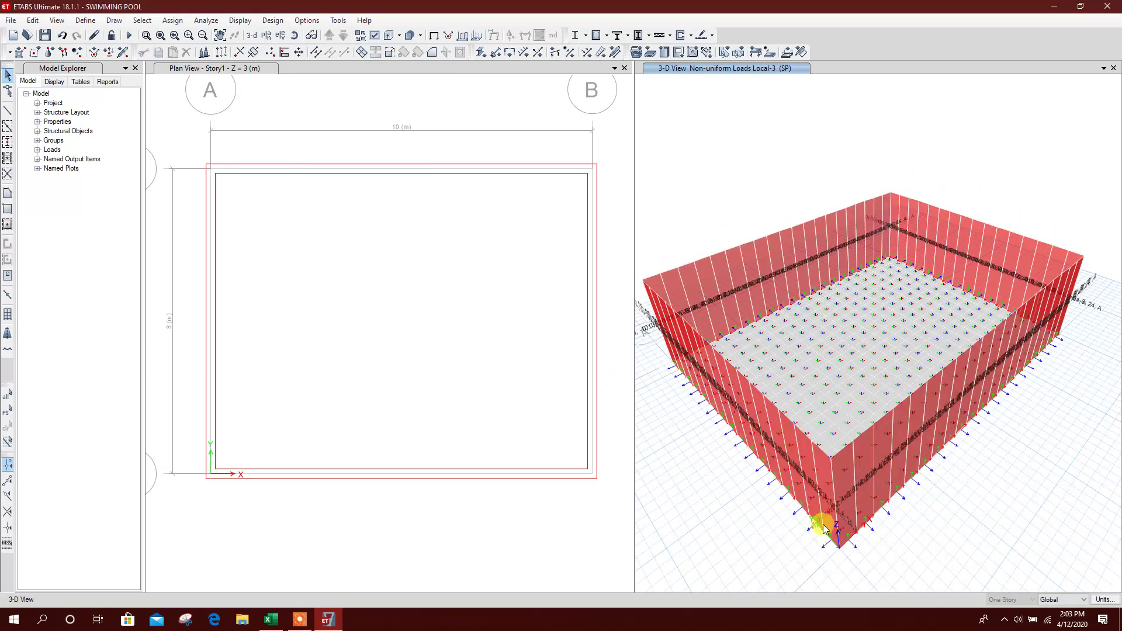
{"action": "middle_click_drag", "start_coordinate": [952, 338], "coordinate": [820, 343], "text": "shift"}
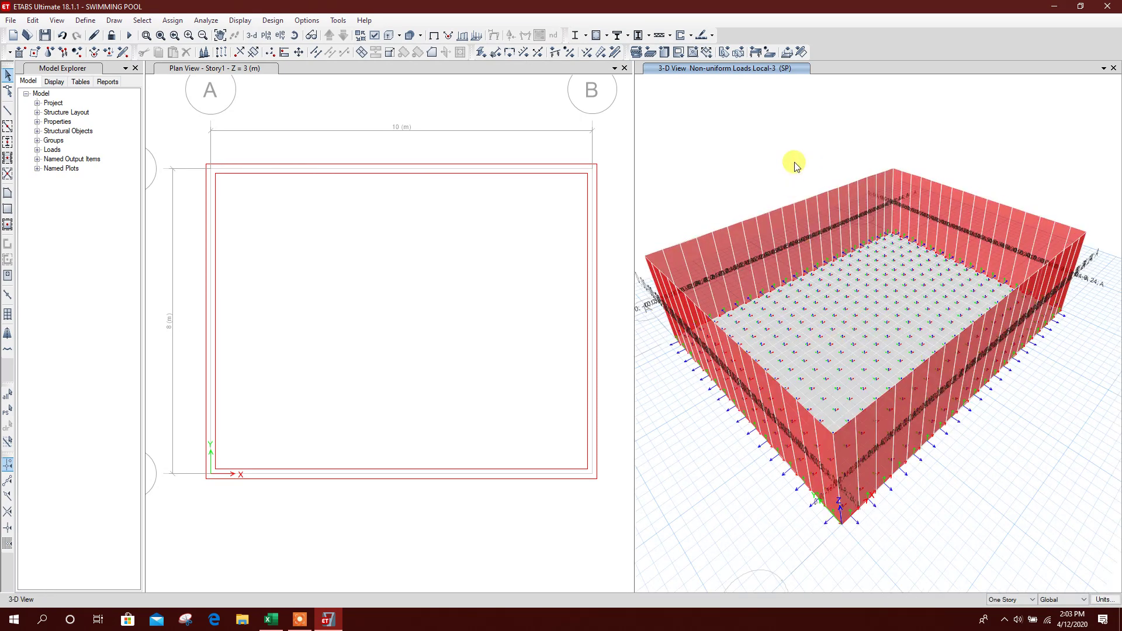
{"action": "left_click", "coordinate": [312, 113]}
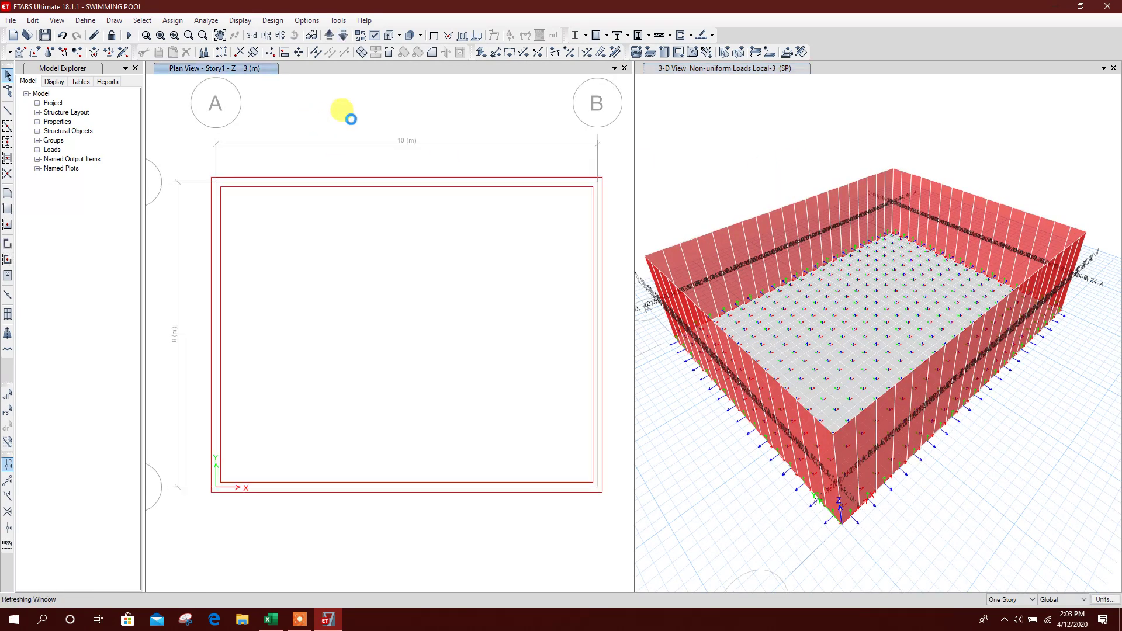
{"action": "left_click", "coordinate": [344, 35]}
{"action": "left_click_drag", "start_coordinate": [195, 173], "coordinate": [608, 188]}
{"action": "left_click_drag", "start_coordinate": [209, 175], "coordinate": [611, 497]}
{"action": "left_click_drag", "start_coordinate": [591, 175], "coordinate": [621, 518]}
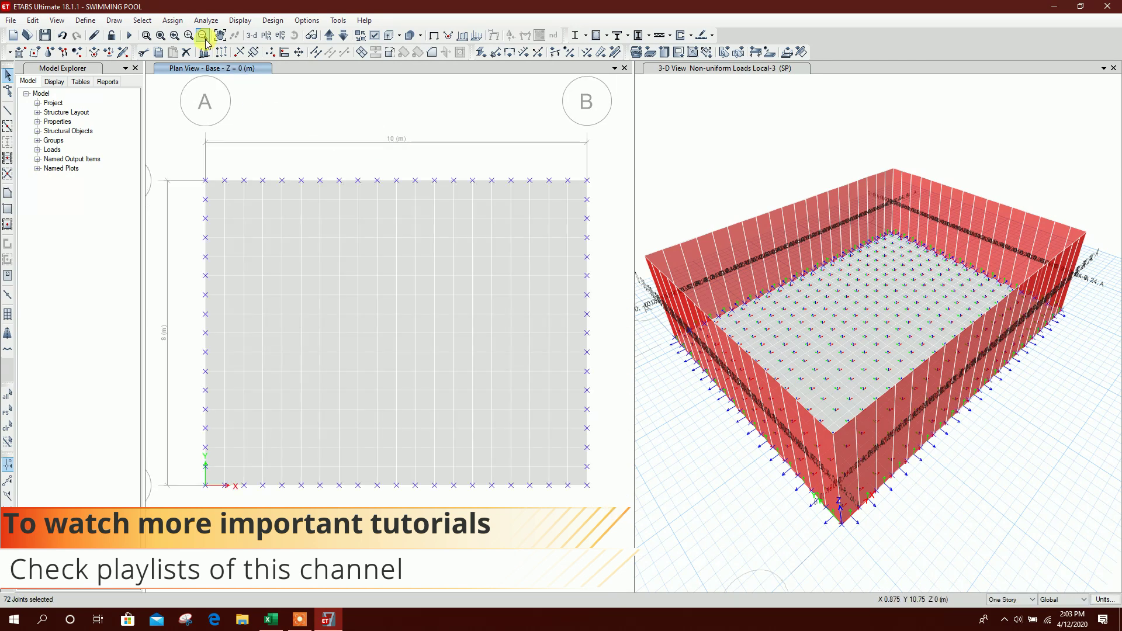
Step: Assign translational joint restraints, including Translation X, to the selected perimeter joints of the base
{"action": "left_click", "coordinate": [49, 52]}
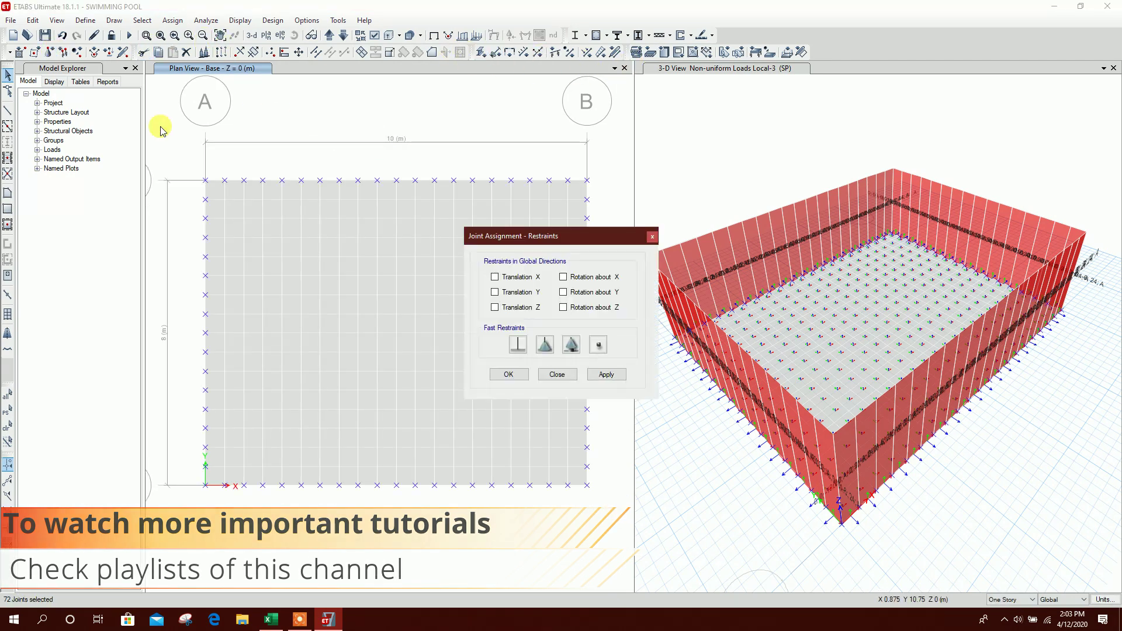
{"action": "left_click_drag", "start_coordinate": [564, 234], "coordinate": [727, 166]}
{"action": "left_click", "coordinate": [701, 211]}
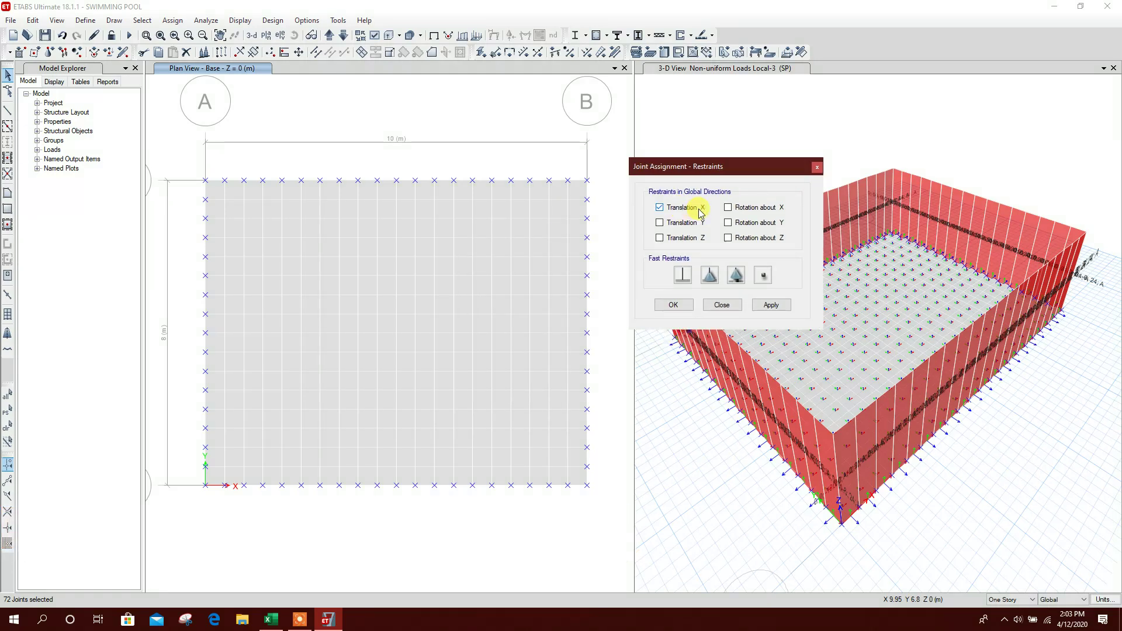
{"action": "left_click", "coordinate": [684, 238]}
{"action": "left_click", "coordinate": [779, 283]}
{"action": "left_click", "coordinate": [741, 283]}
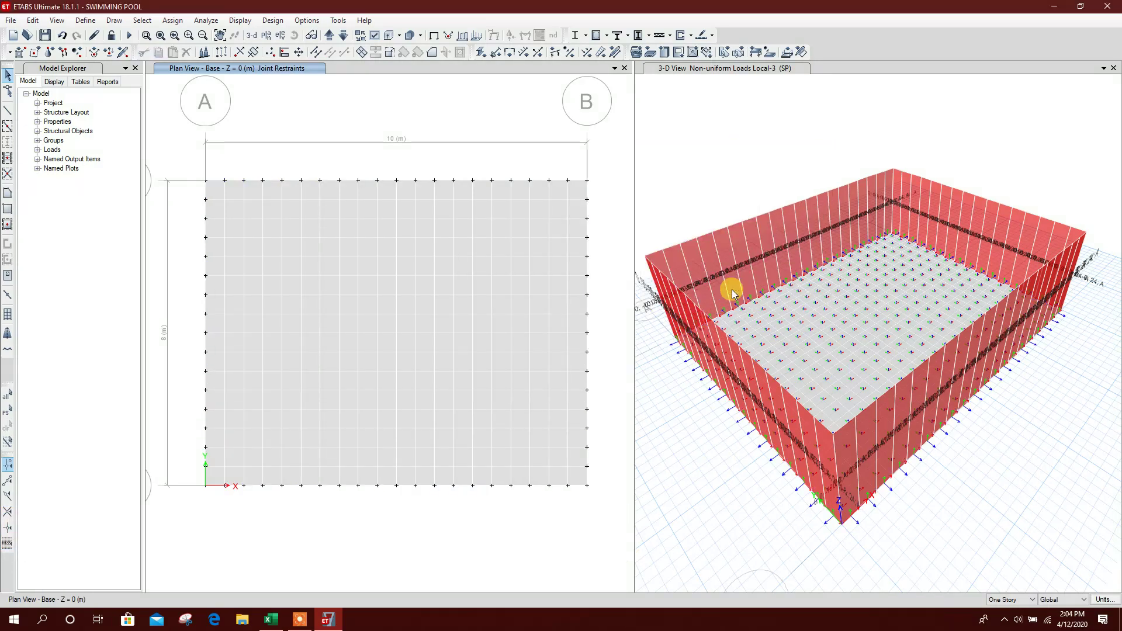
Step: Run the analysis of the swimming pool model
{"action": "left_click", "coordinate": [722, 206]}
{"action": "left_click", "coordinate": [534, 168]}
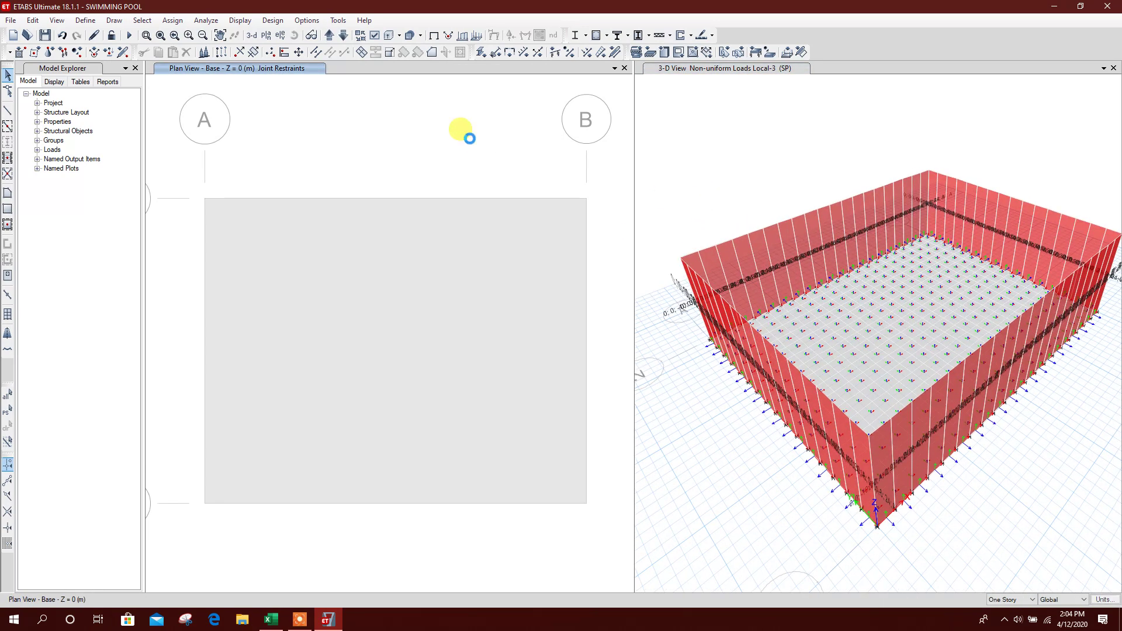
{"action": "left_click", "coordinate": [129, 37]}
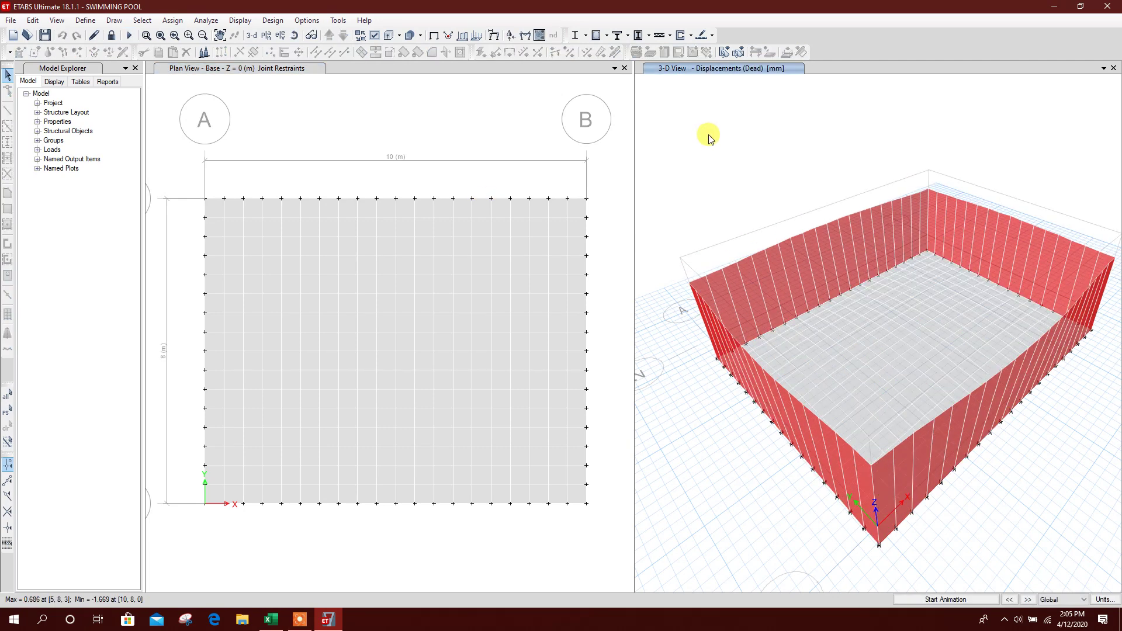
Step: Inspect the deformed shapes for the WP and SP load cases in the 3-D view, including joint displacements at the slab
{"action": "left_click", "coordinate": [1026, 599]}
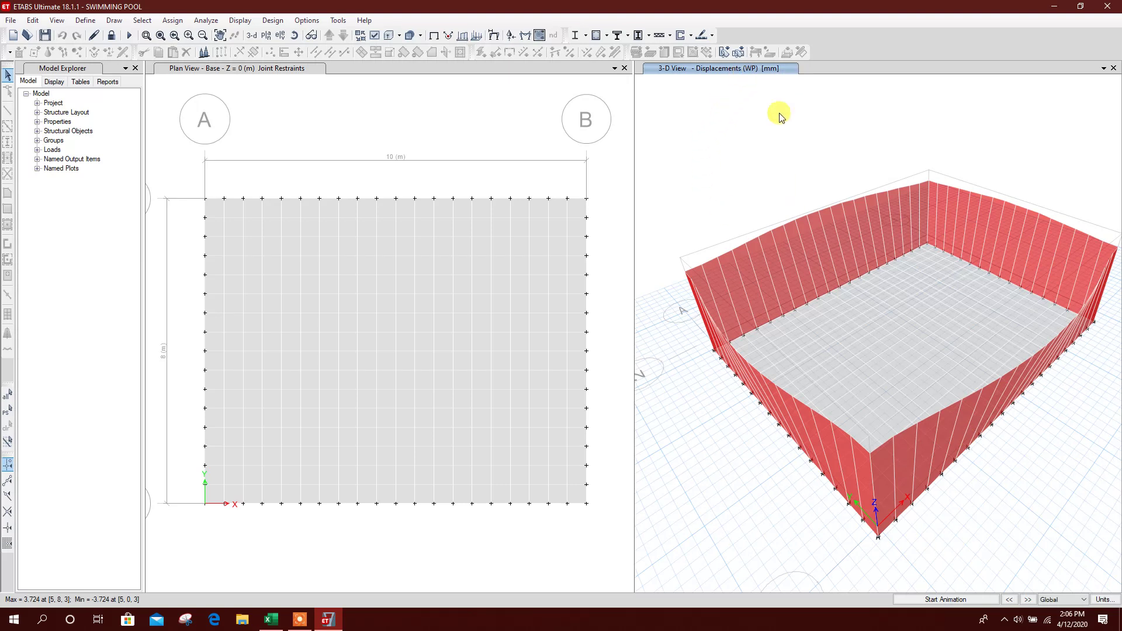
{"action": "right_click", "coordinate": [835, 296]}
{"action": "right_click", "coordinate": [848, 285]}
{"action": "left_click", "coordinate": [1009, 599]}
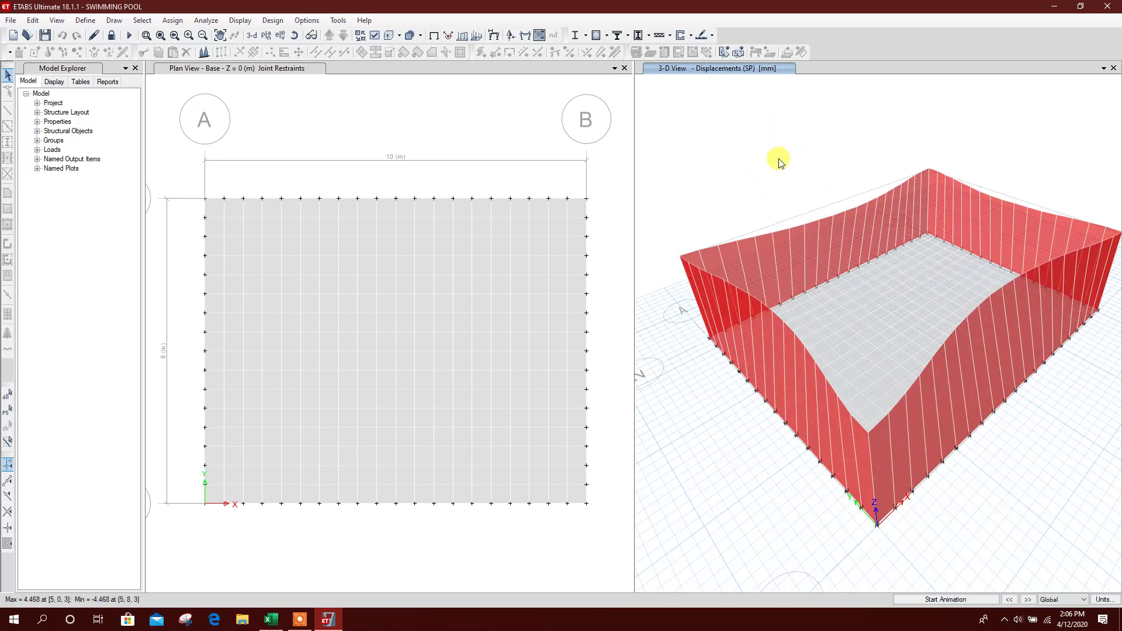
{"action": "right_click", "coordinate": [901, 286]}
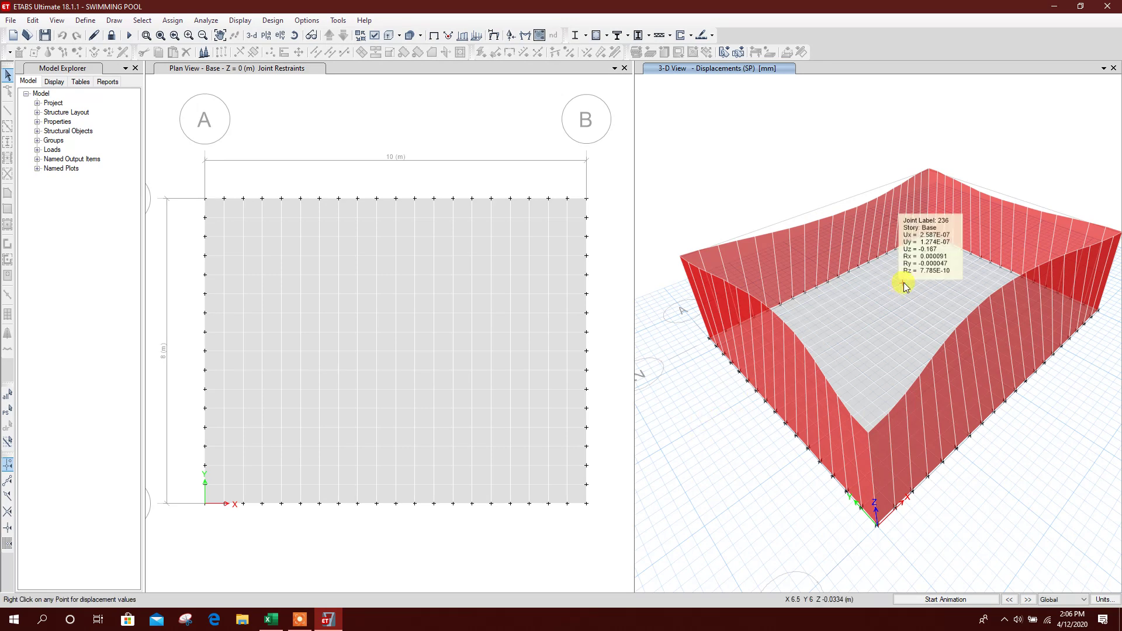
Step: Create a Linear Add load combination named SOIL PRESSURE with Dead at scale factor 1 plus a second load case
{"action": "left_click", "coordinate": [245, 68]}
{"action": "left_click", "coordinate": [85, 20]}
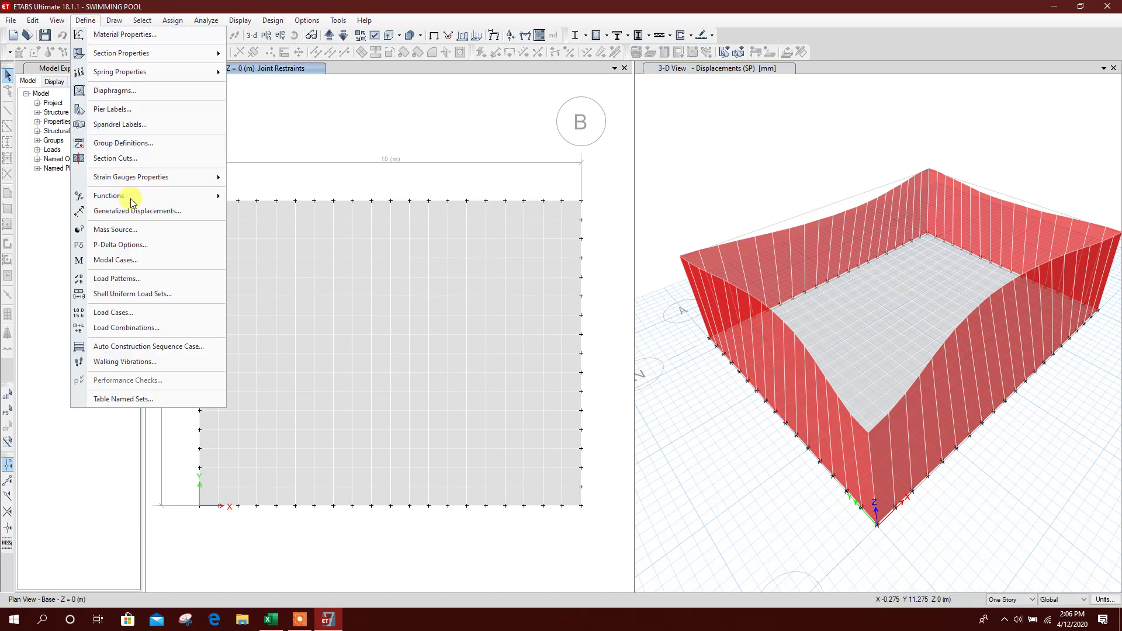
{"action": "left_click", "coordinate": [140, 327]}
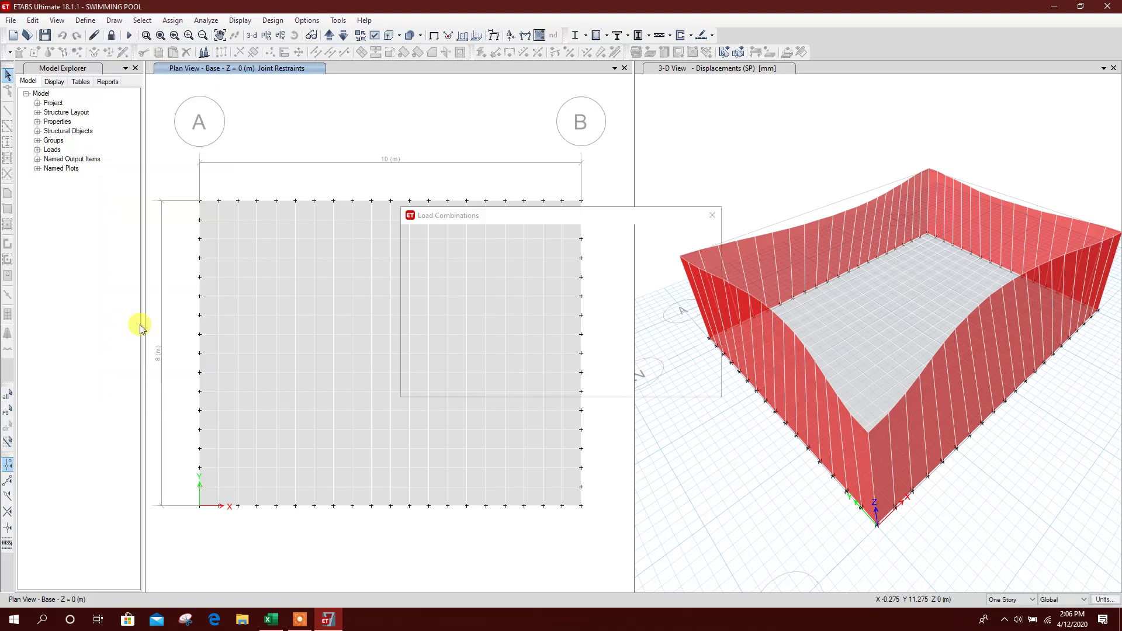
{"action": "left_click", "coordinate": [615, 257]}
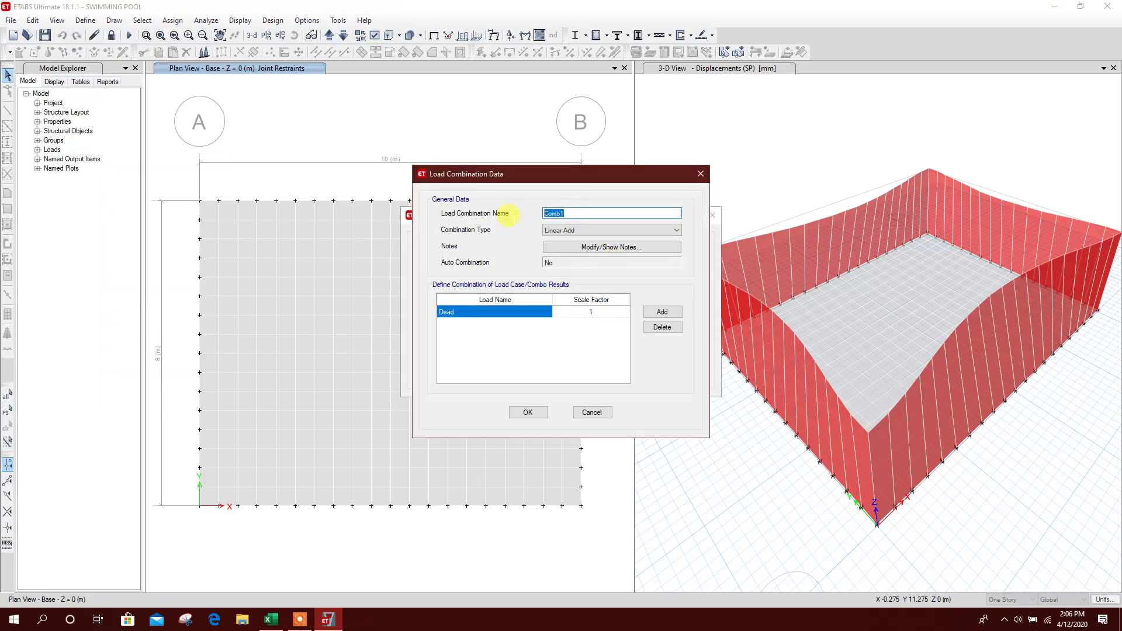
{"action": "type", "text": "F"}
{"action": "left_click", "coordinate": [605, 315]}
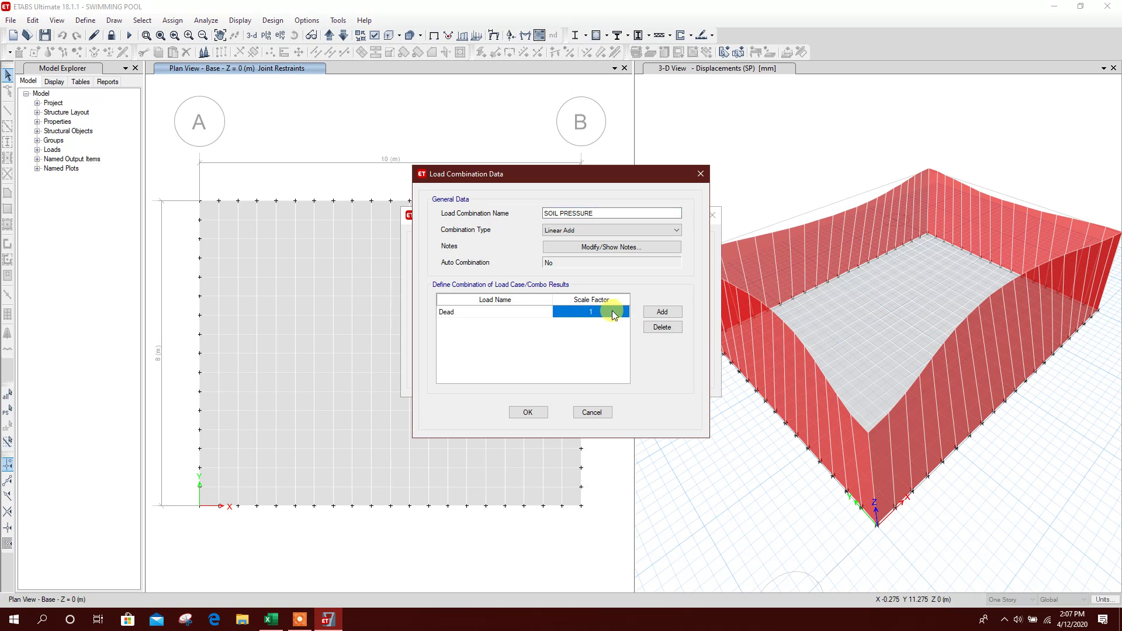
{"action": "left_click", "coordinate": [662, 311]}
{"action": "left_click", "coordinate": [531, 323]}
{"action": "left_click", "coordinate": [501, 343]}
{"action": "left_click", "coordinate": [528, 412]}
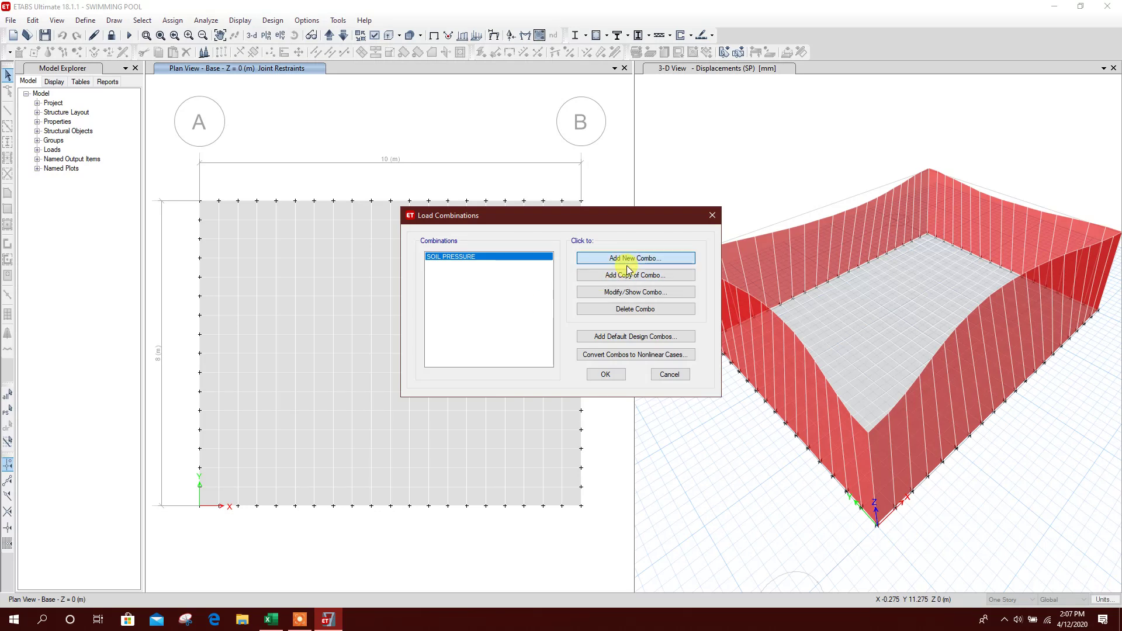
Step: Add a load combination named WP-Serv containing load case WP with scale factor 1
{"action": "left_click", "coordinate": [627, 261]}
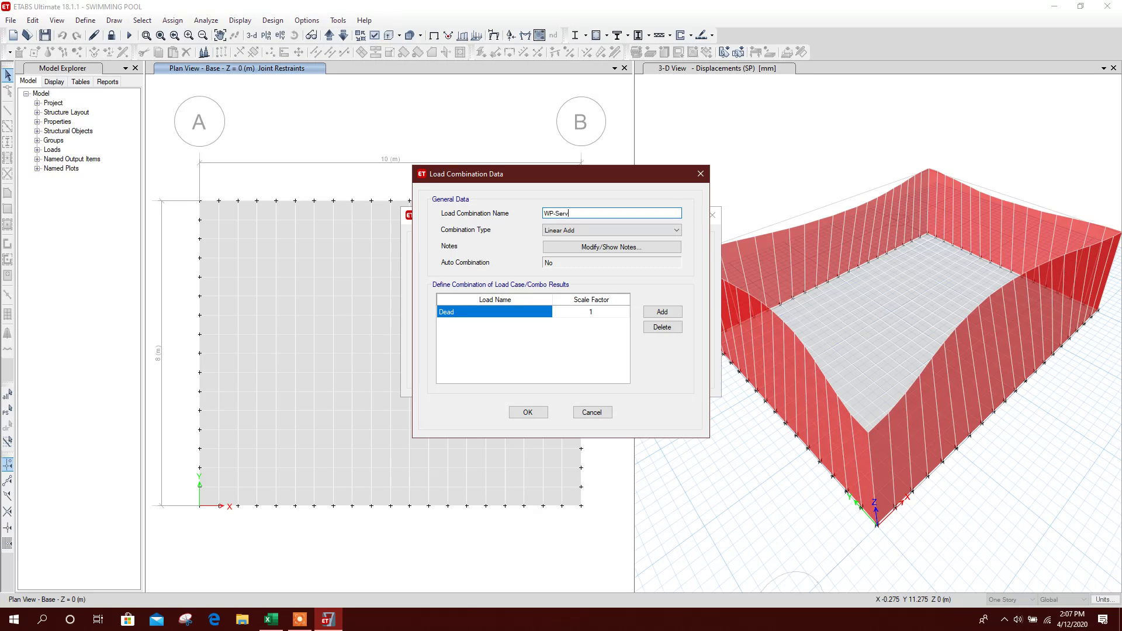
{"action": "left_click", "coordinate": [534, 310]}
{"action": "left_click", "coordinate": [533, 311]}
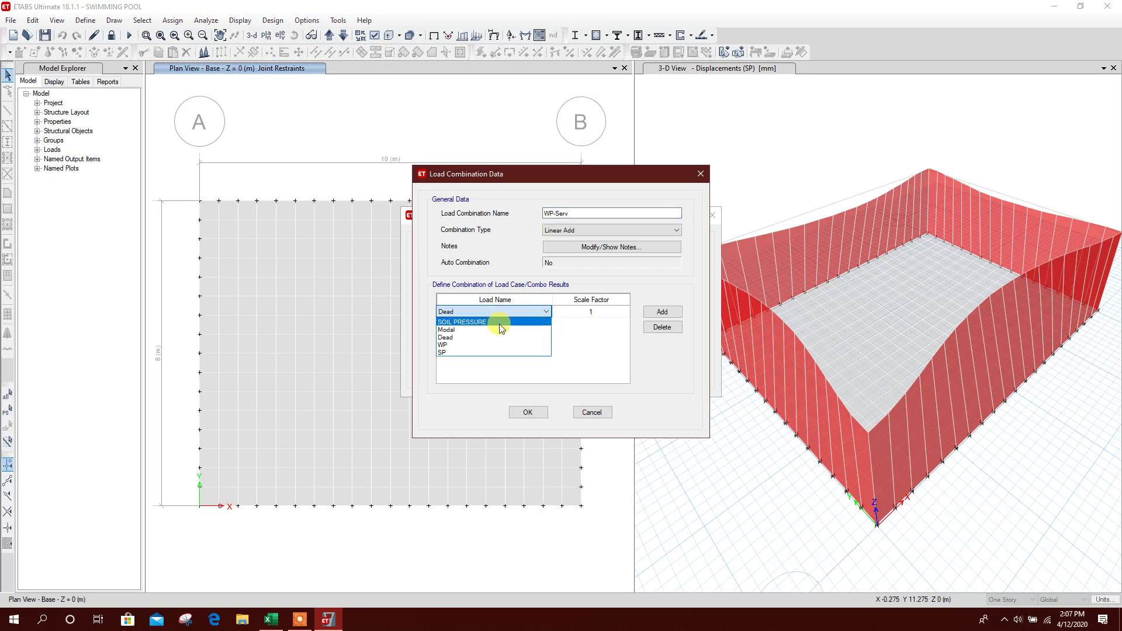
{"action": "left_click", "coordinate": [473, 345]}
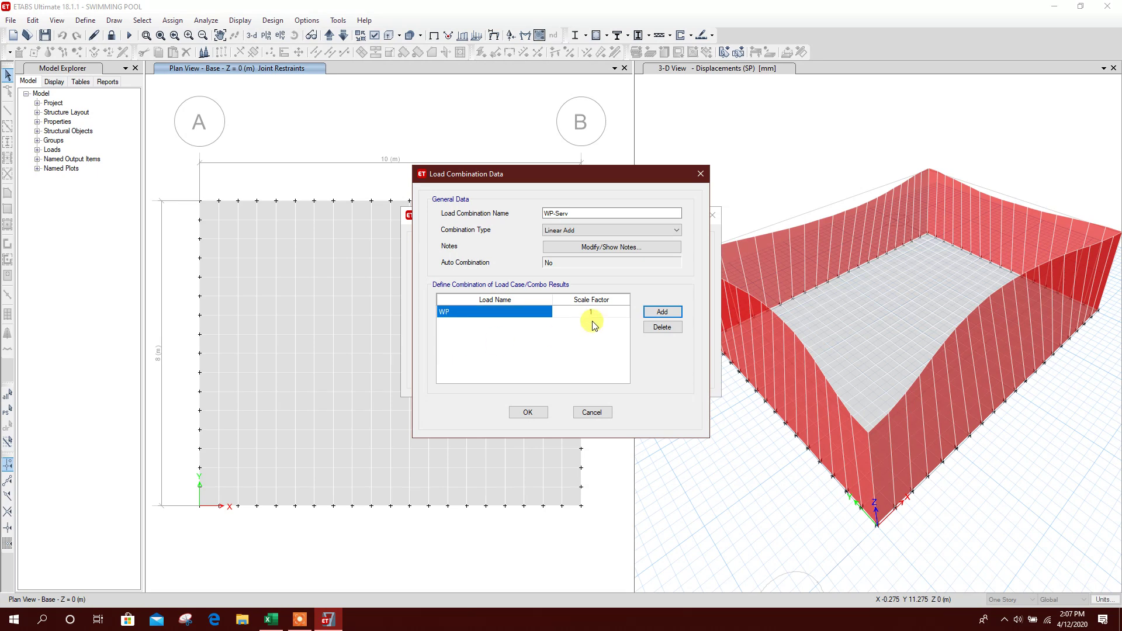
{"action": "left_click", "coordinate": [528, 412]}
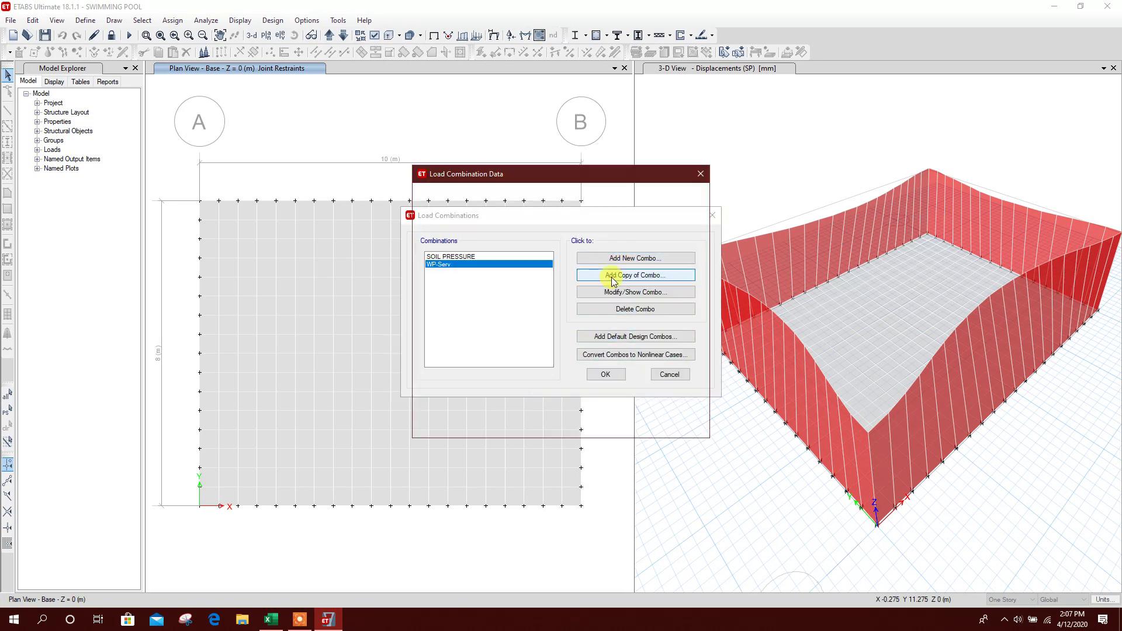
Step: Copy the WP-Serv combination as WP-Ult and set the WP scale factor to 1.6
{"action": "left_click", "coordinate": [611, 278]}
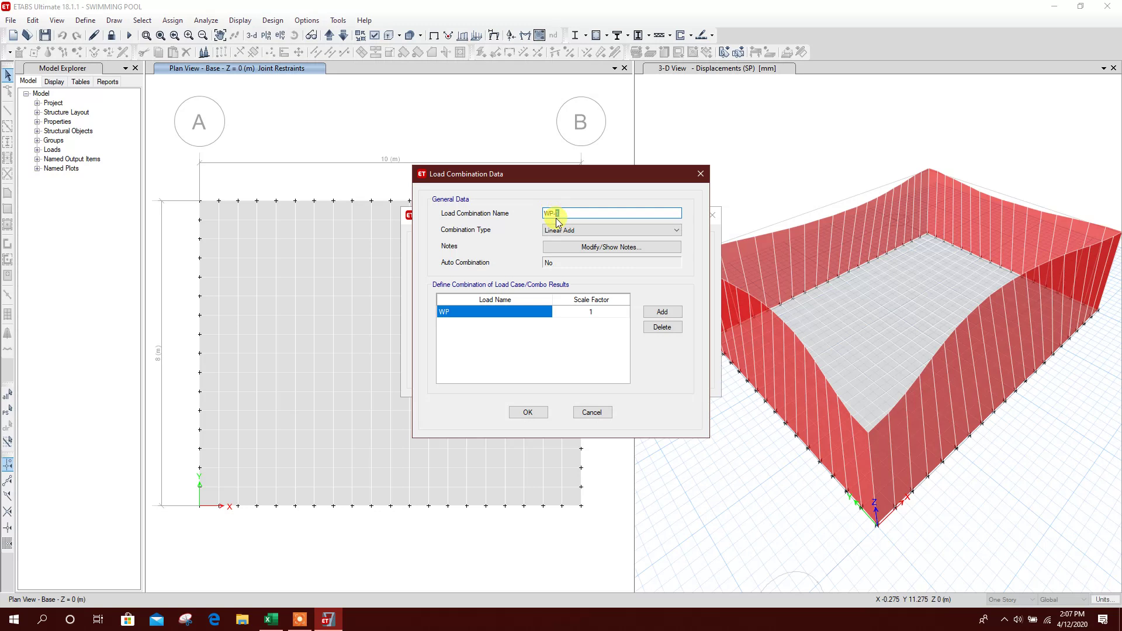
{"action": "double_click", "coordinate": [602, 310]}
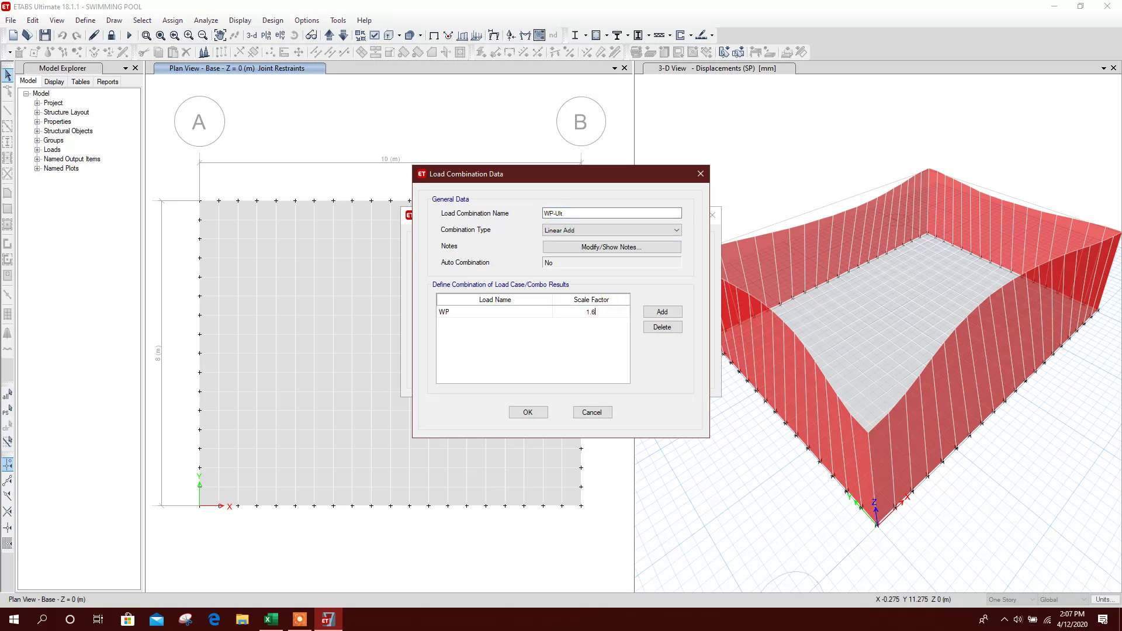
{"action": "type", "text": "1.6"}
{"action": "left_click", "coordinate": [533, 416]}
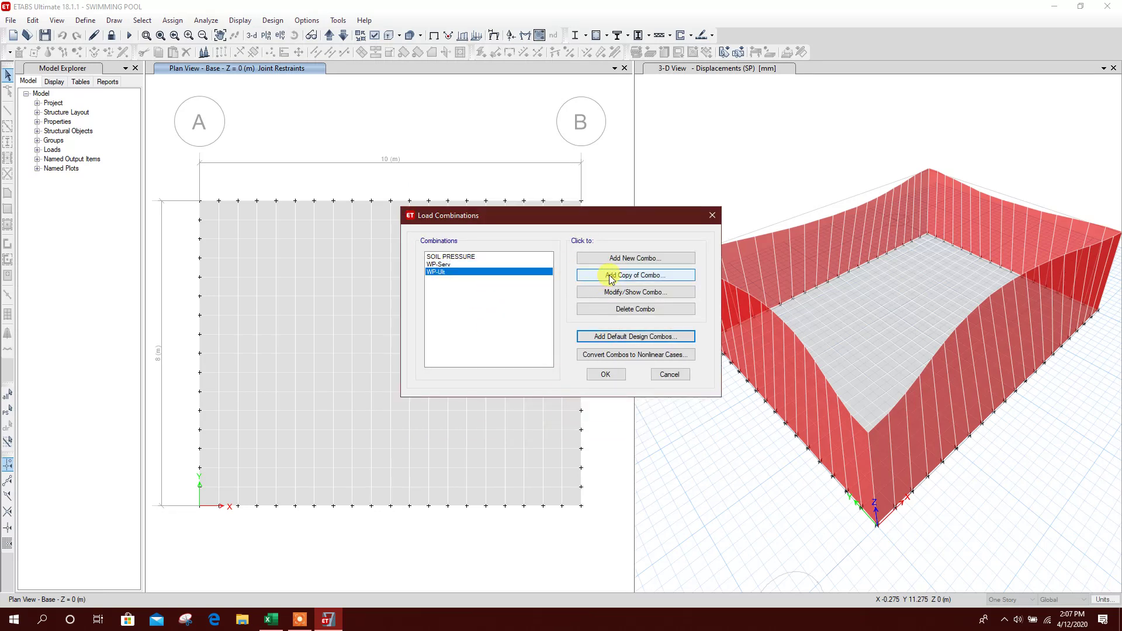
Step: Copy the WP-Ult combination as SP-Serv, replacing its load with SP at scale factor 1
{"action": "left_click", "coordinate": [614, 276]}
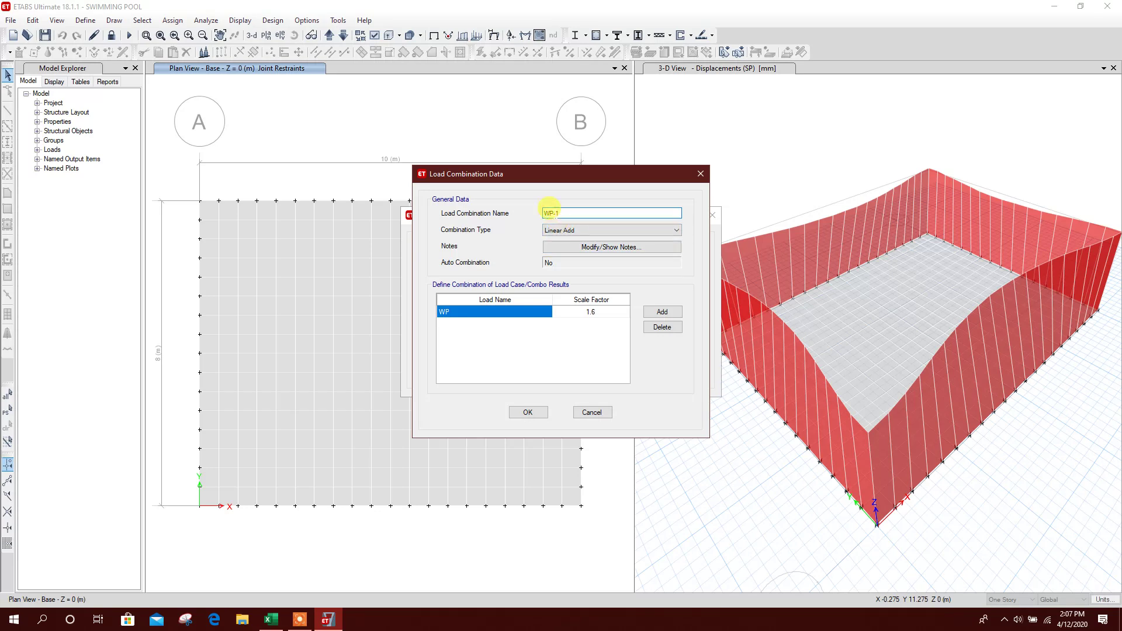
{"action": "type", "text": "s"}
{"action": "left_click", "coordinate": [602, 311]}
{"action": "type", "text": "1"}
{"action": "left_click", "coordinate": [538, 314]}
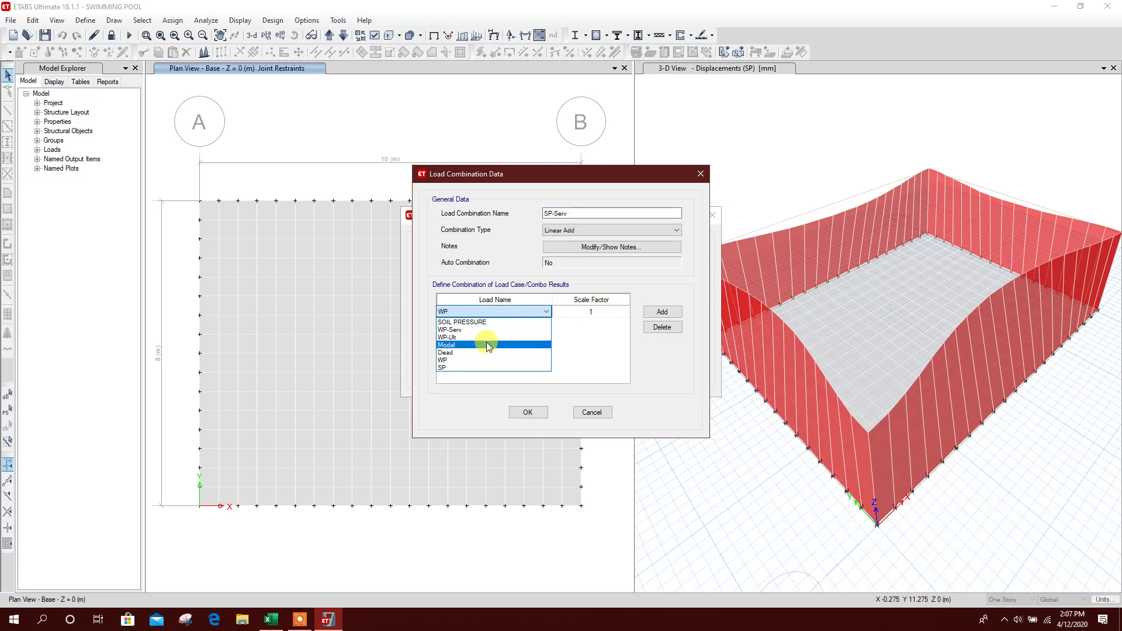
{"action": "left_click", "coordinate": [462, 368]}
{"action": "left_click", "coordinate": [527, 412]}
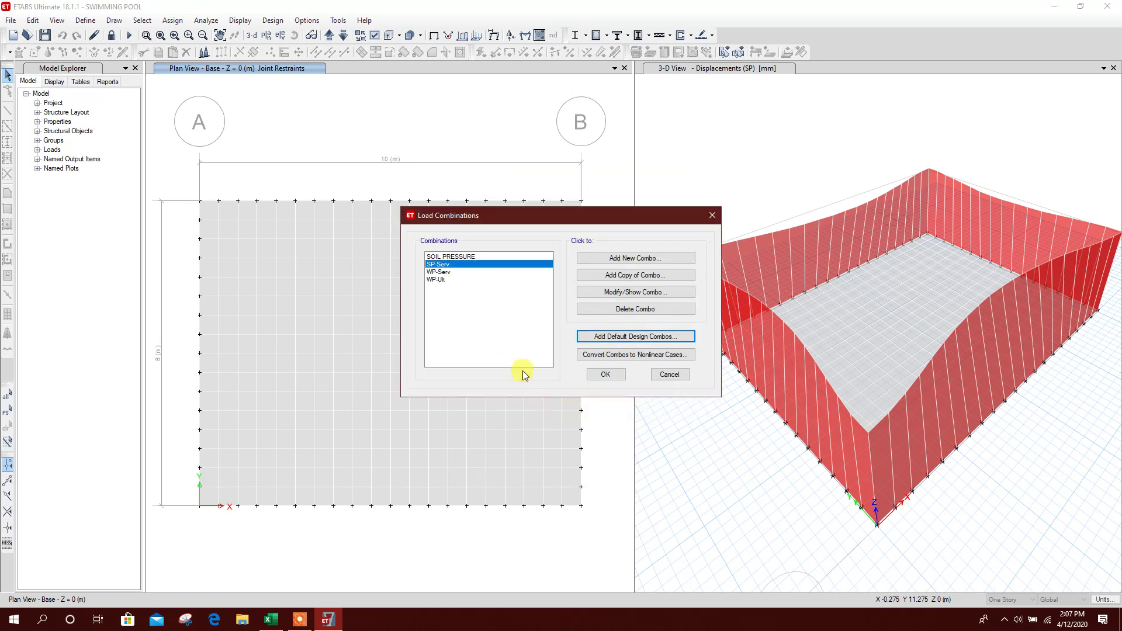
Step: Copy SP-Serv as SP-Ult with an SP scale factor of 1.6 and accept the load combination definitions
{"action": "left_click", "coordinate": [623, 276]}
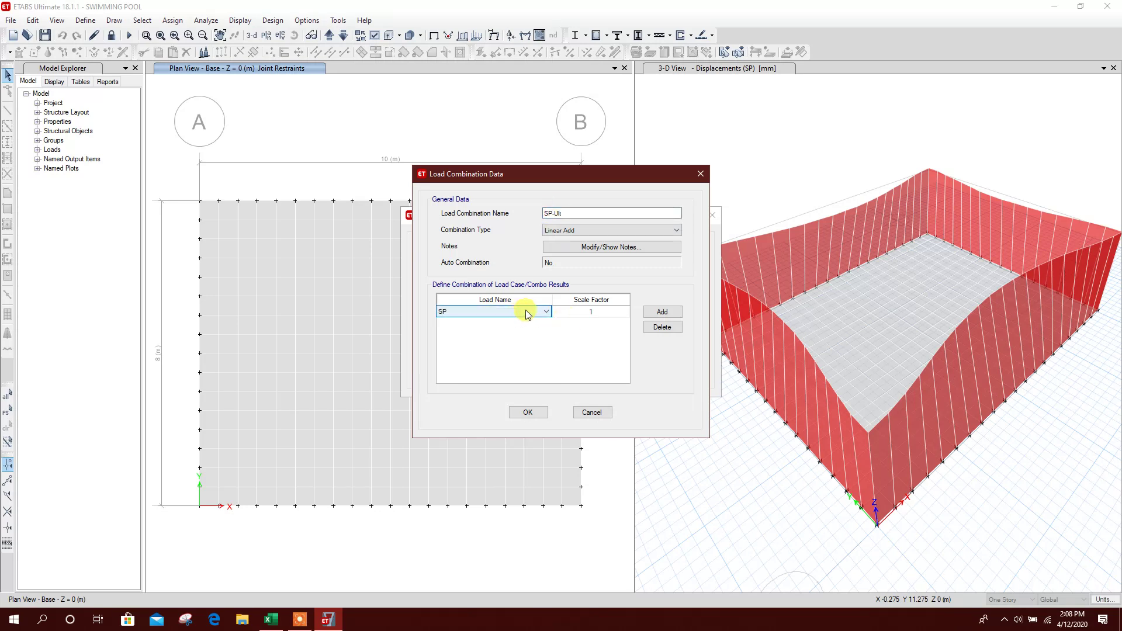
{"action": "left_click", "coordinate": [595, 312]}
{"action": "left_click", "coordinate": [591, 311]}
{"action": "type", "text": "6"}
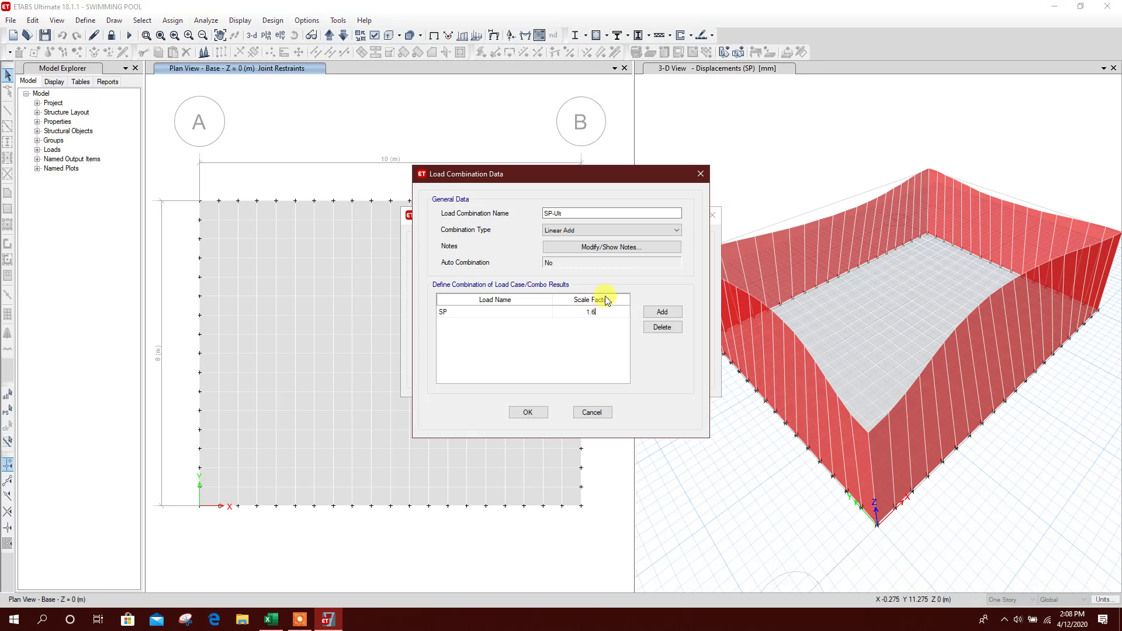
{"action": "left_click", "coordinate": [575, 214]}
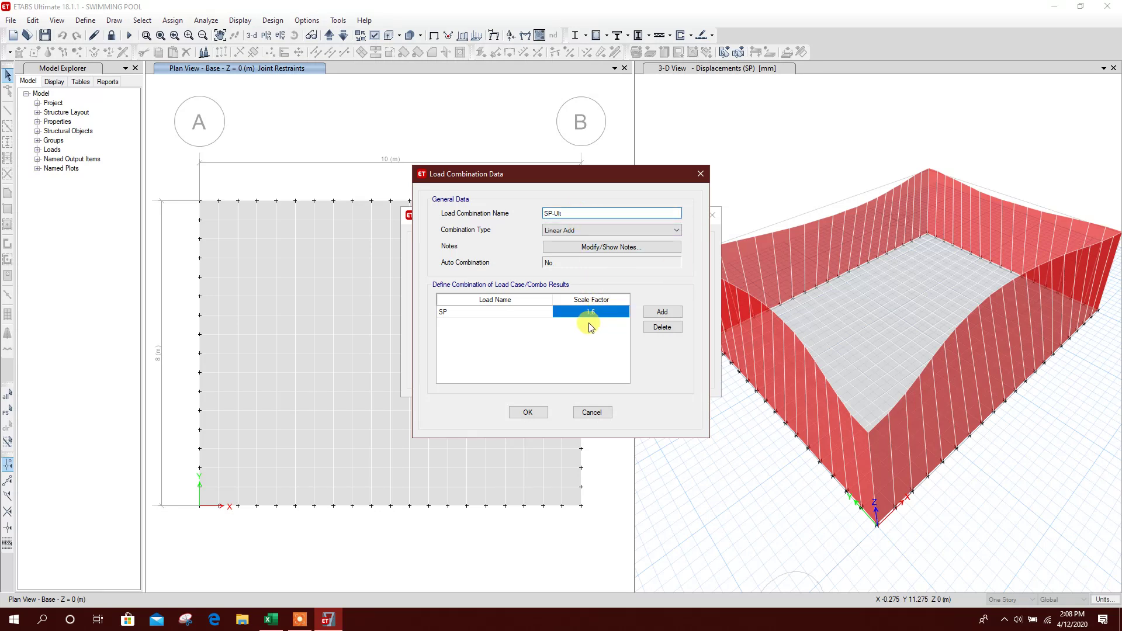
{"action": "left_click", "coordinate": [541, 413]}
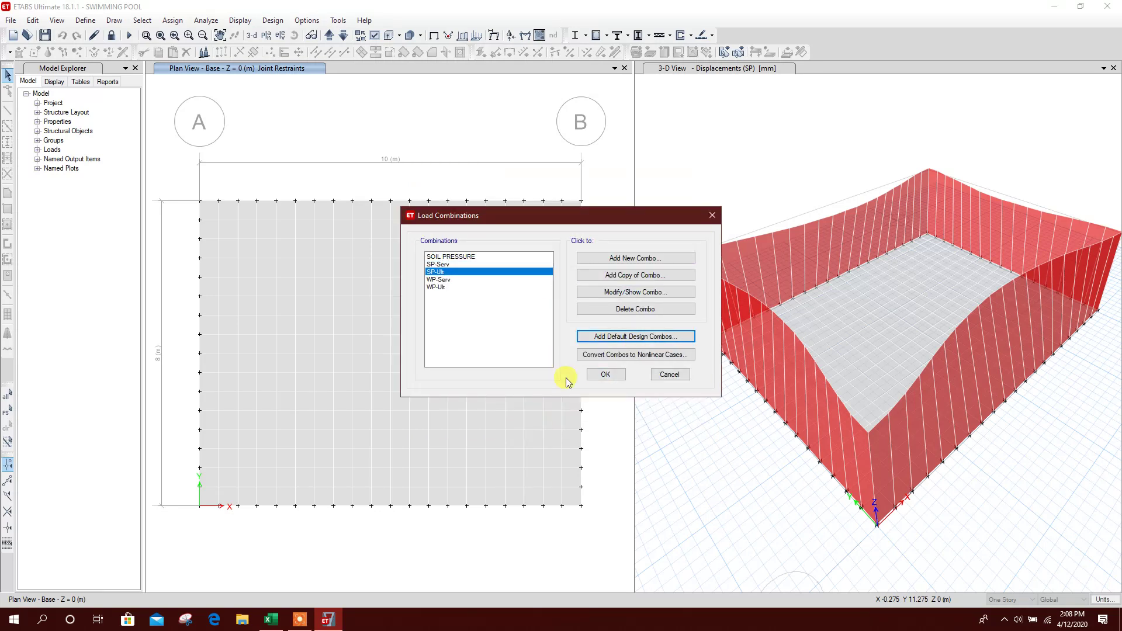
{"action": "left_click", "coordinate": [605, 374]}
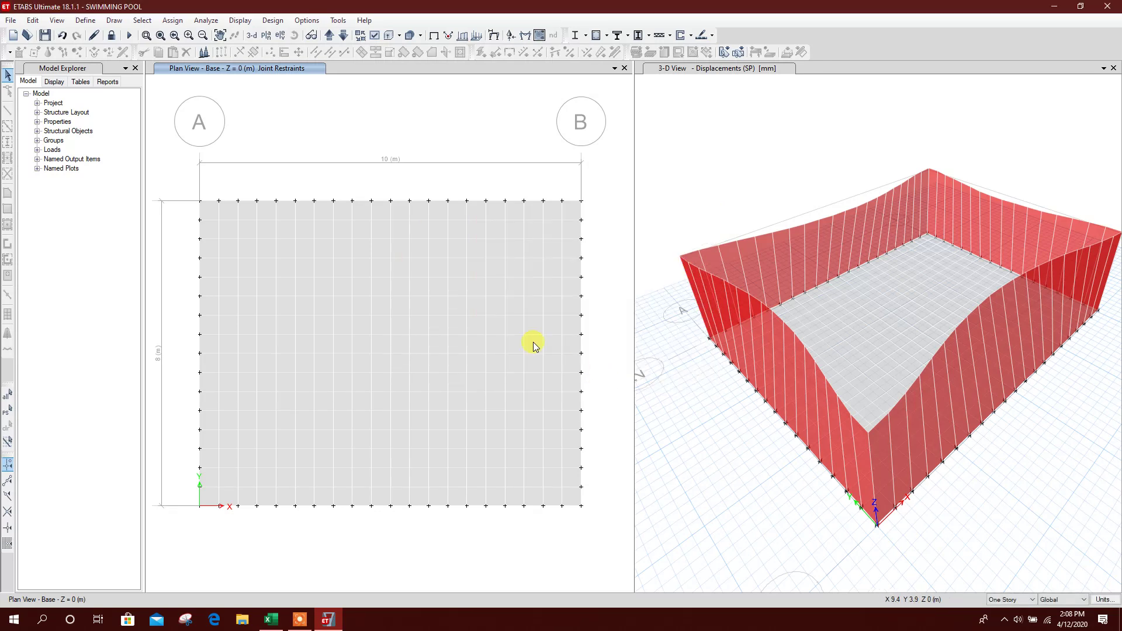
Step: Display soil pressure contours for the SOIL PRESSURE combination on the Base plan, using the deformed shape option
{"action": "left_click", "coordinate": [228, 21]}
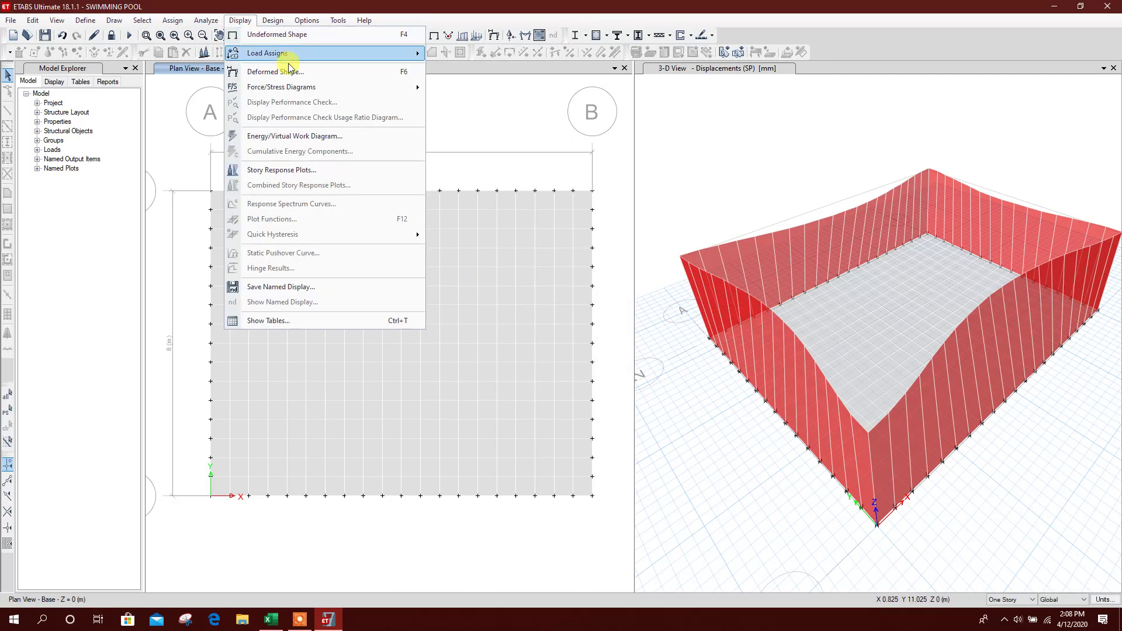
{"action": "mouse_move", "coordinate": [421, 88]}
{"action": "left_click", "coordinate": [514, 109]}
{"action": "left_click", "coordinate": [578, 273]}
{"action": "left_click", "coordinate": [563, 285]}
{"action": "left_click", "coordinate": [616, 428]}
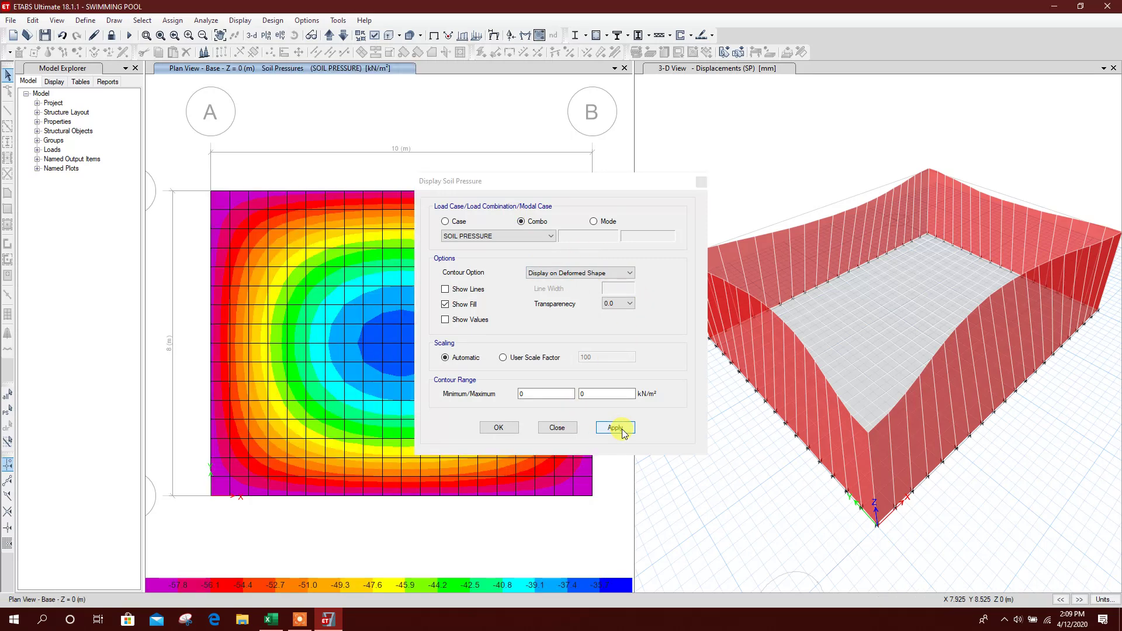
{"action": "left_click", "coordinate": [564, 427]}
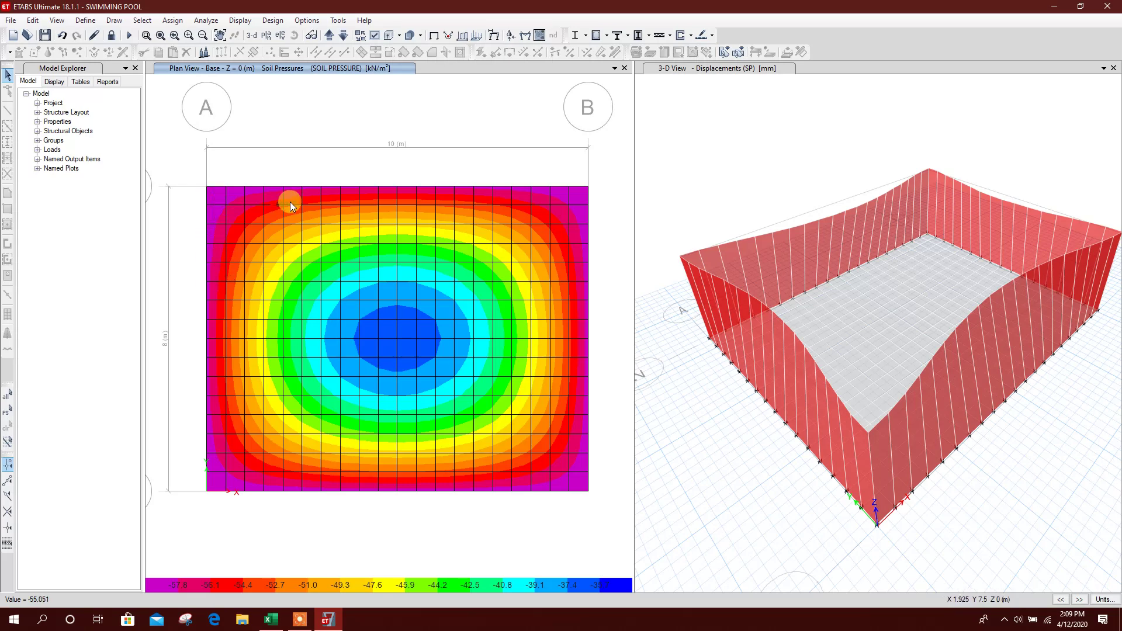
Step: Display F11 resultant shell force contours for the SP-Ult combination in the 3-D view, drawn on the deformed shape
{"action": "mouse_move", "coordinate": [577, 376]}
{"action": "middle_mouse_down"}
{"action": "mouse_move", "coordinate": [578, 401]}
{"action": "mouse_move", "coordinate": [573, 376]}
{"action": "middle_mouse_up"}
{"action": "middle_click_drag", "start_coordinate": [393, 166], "coordinate": [419, 166]}
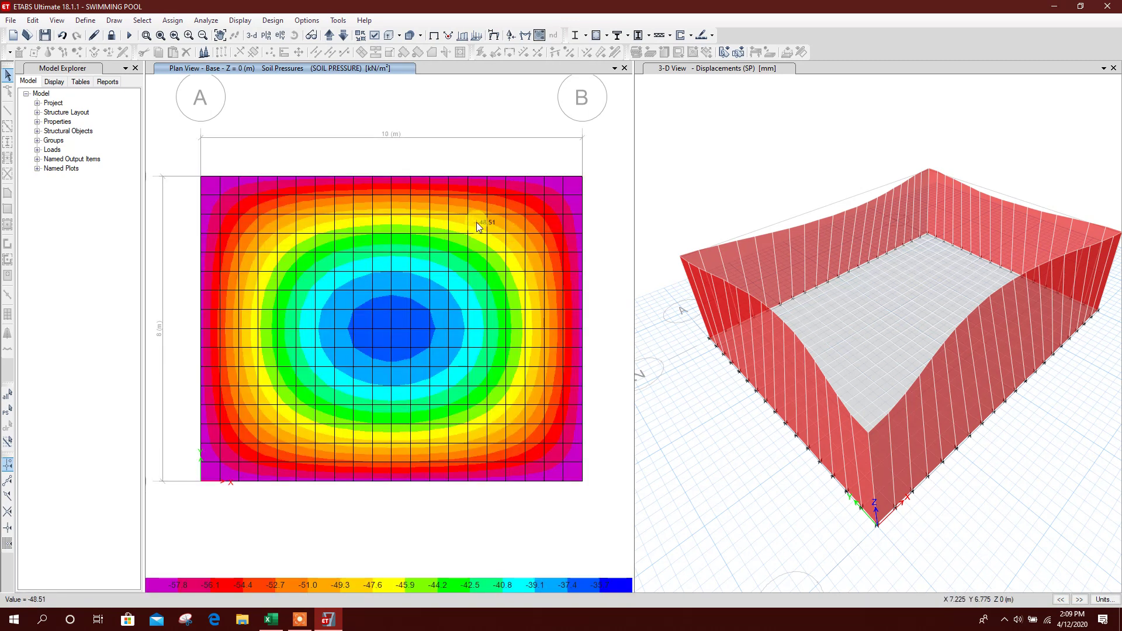
{"action": "left_click", "coordinate": [910, 221]}
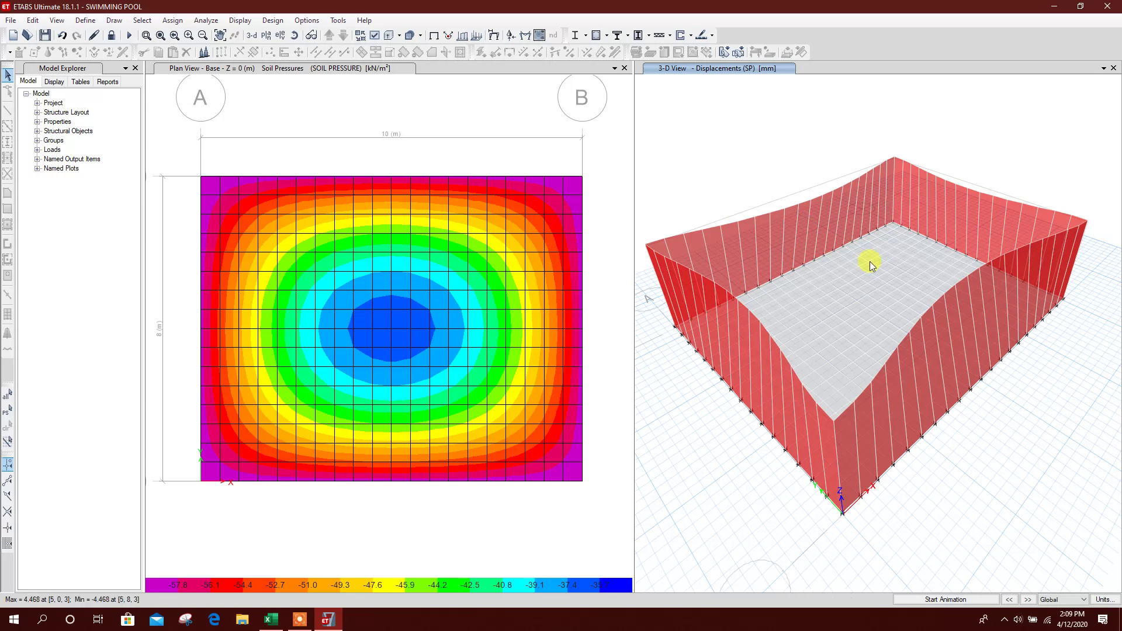
{"action": "left_click", "coordinate": [538, 35]}
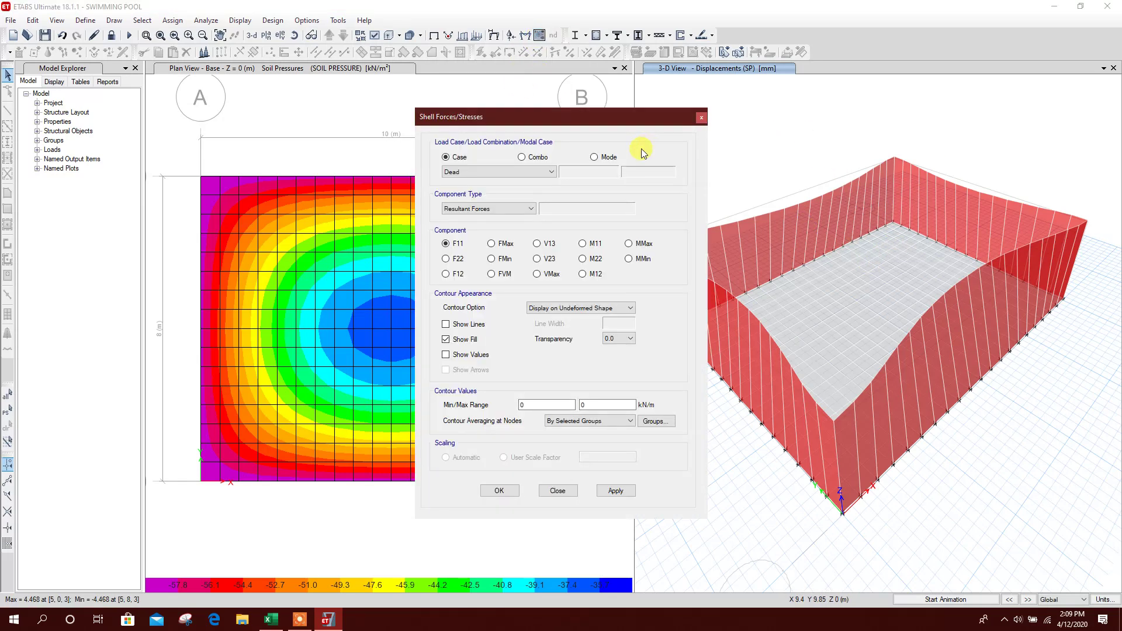
{"action": "left_click", "coordinate": [521, 156]}
{"action": "left_click", "coordinate": [529, 171]}
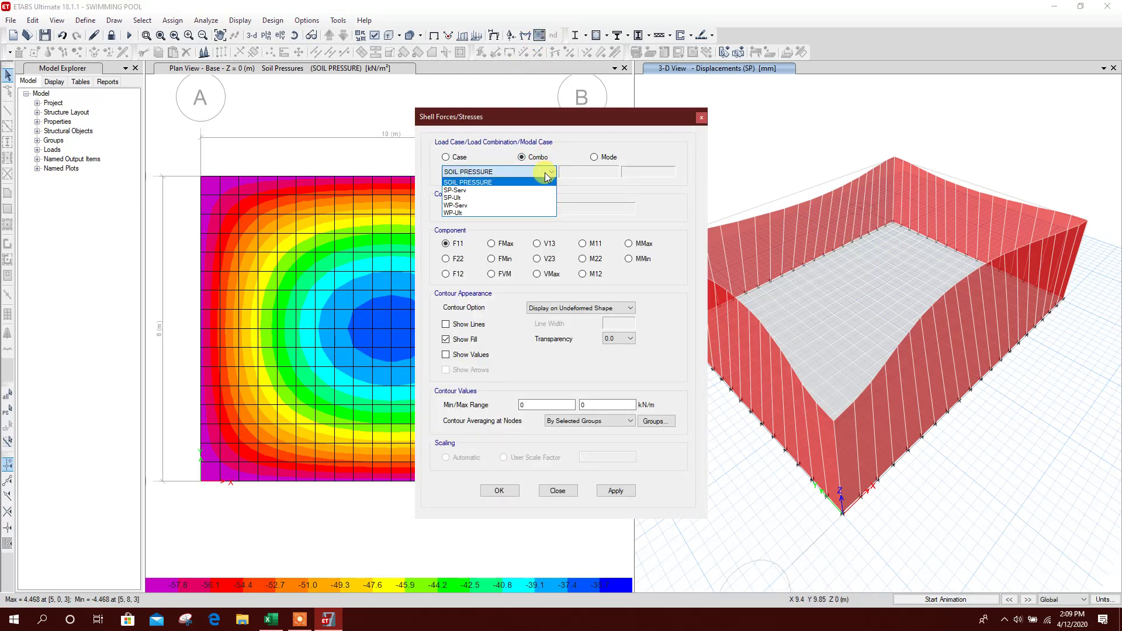
{"action": "left_click", "coordinate": [472, 198]}
{"action": "left_click", "coordinate": [618, 491]}
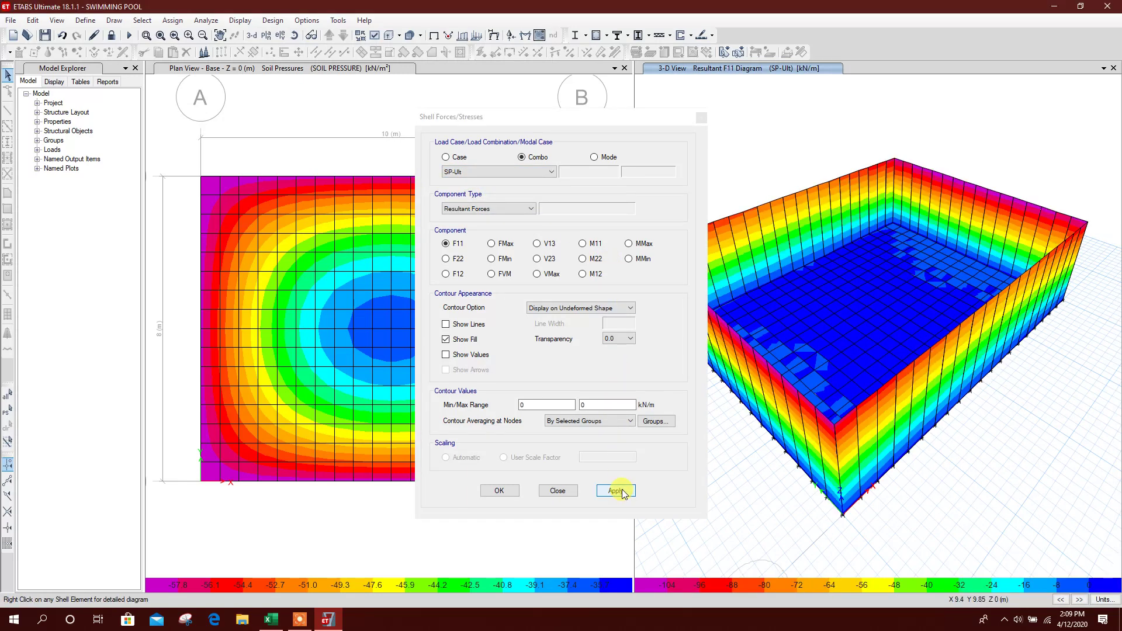
{"action": "left_click", "coordinate": [566, 308]}
{"action": "left_click", "coordinate": [564, 327]}
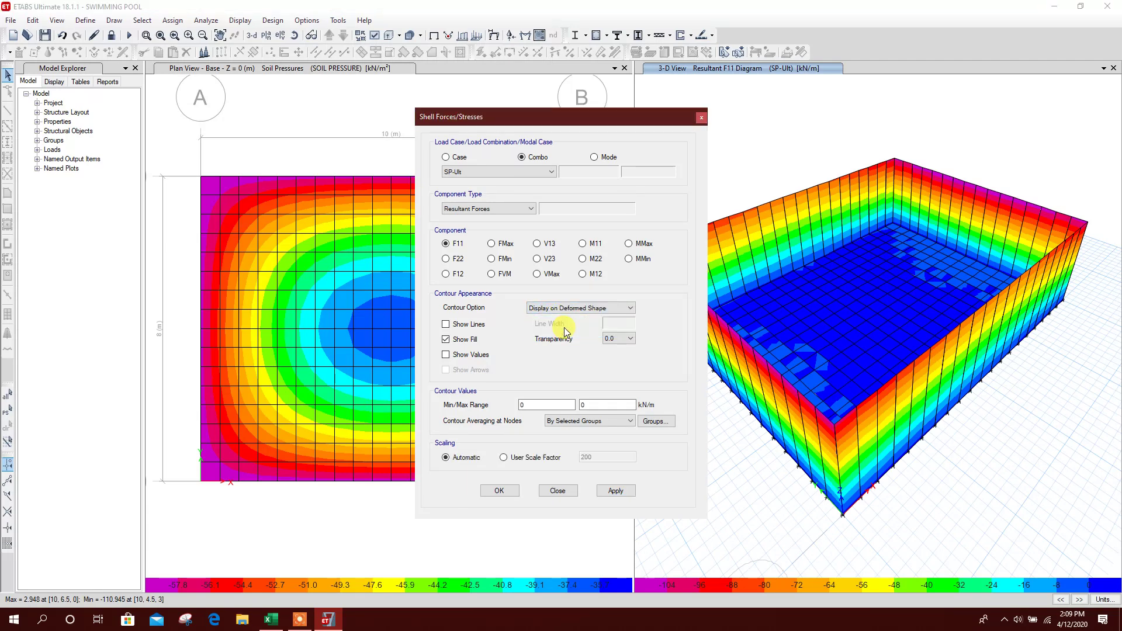
{"action": "left_click", "coordinate": [612, 490]}
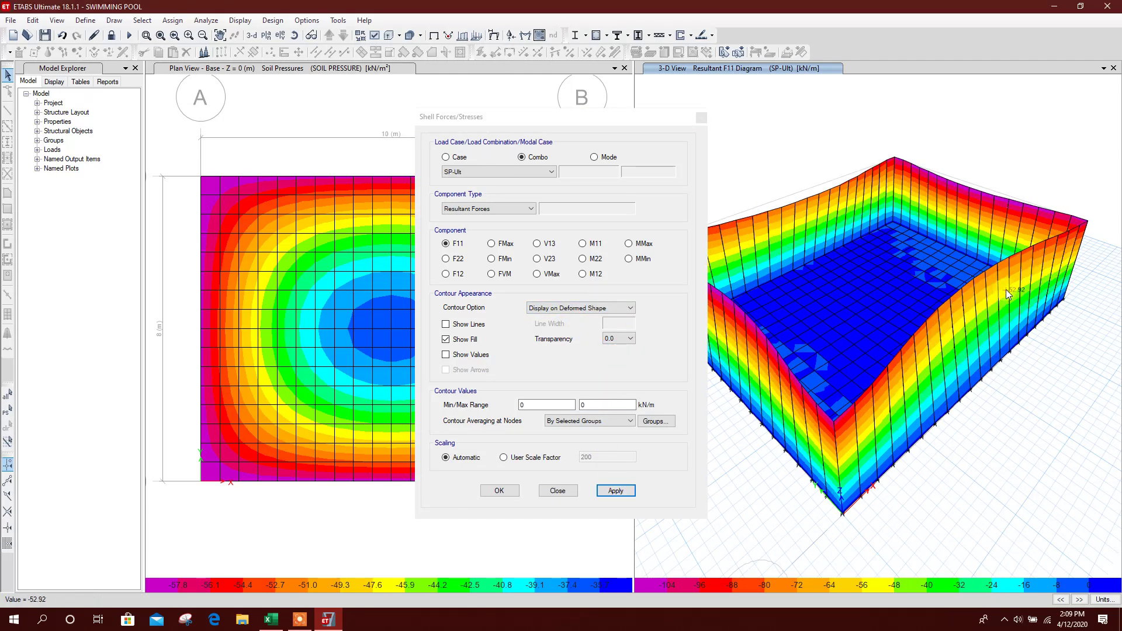
Step: Switch the SP-Ult shell contours to the M22 moment component and show the contour values on the walls and base
{"action": "left_click", "coordinate": [582, 259]}
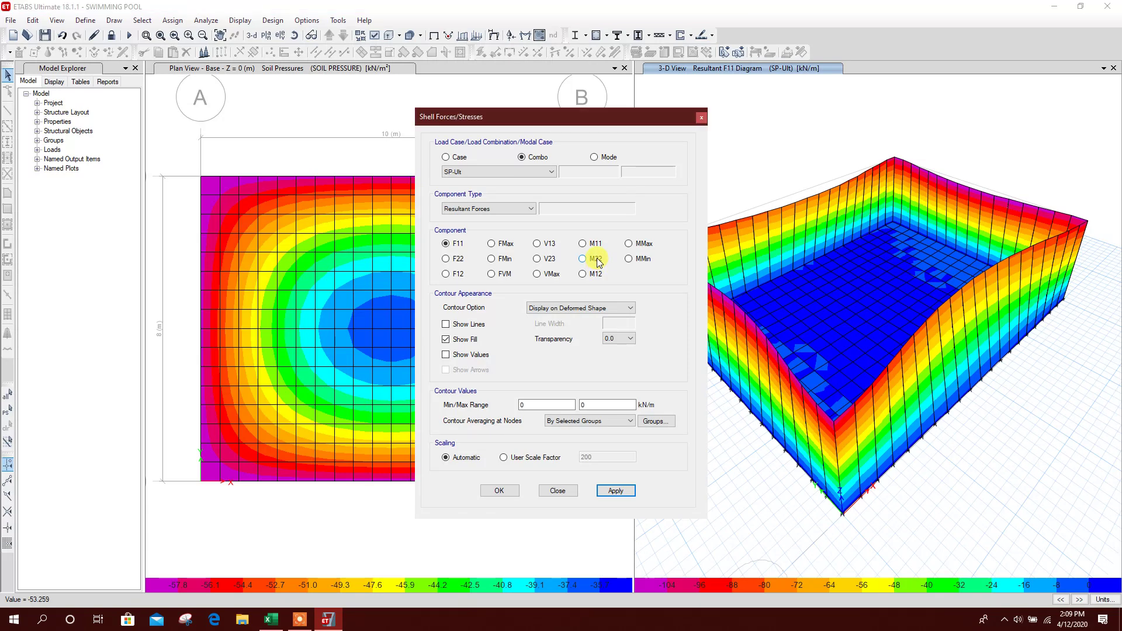
{"action": "left_click", "coordinate": [615, 490]}
{"action": "mouse_move", "coordinate": [976, 343]}
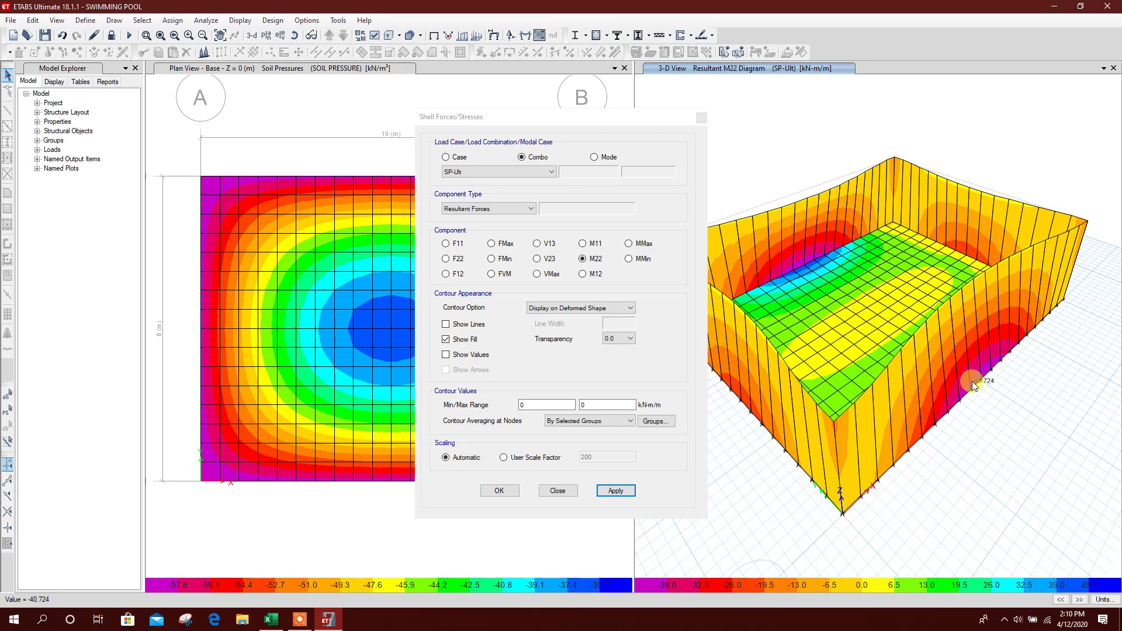
{"action": "mouse_move", "coordinate": [963, 293]}
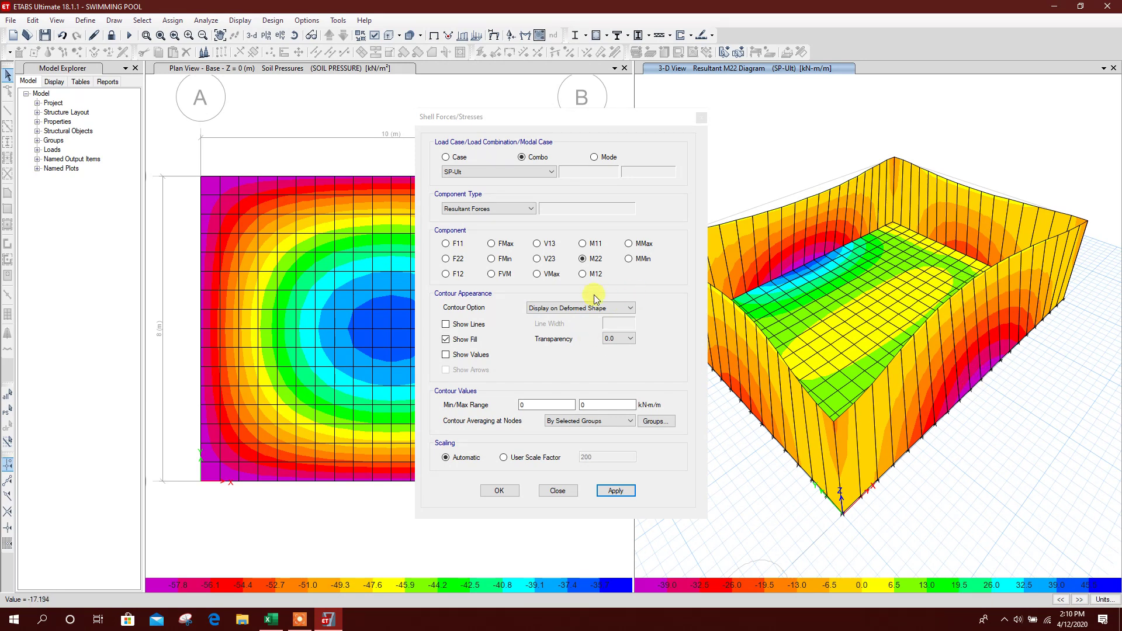
{"action": "left_click", "coordinate": [475, 355]}
{"action": "left_click", "coordinate": [615, 490]}
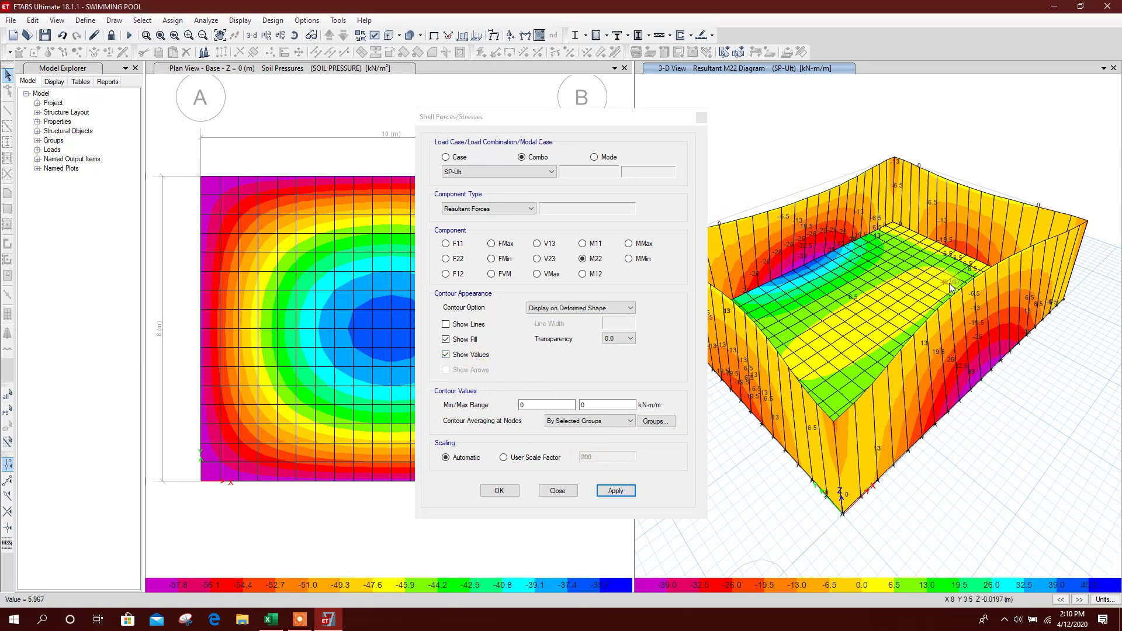
{"action": "mouse_move", "coordinate": [973, 381]}
Step: Display the M22 shell moment contours for the WP-Ult combination and examine the moments on the pool walls
{"action": "left_click", "coordinate": [514, 172]}
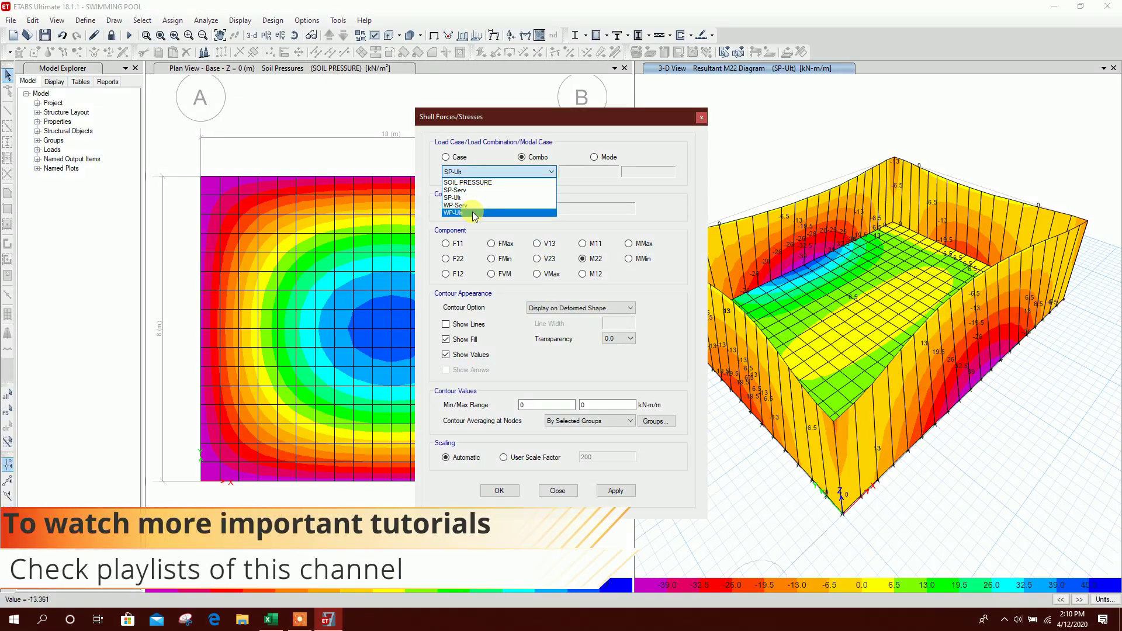
{"action": "left_click", "coordinate": [472, 212]}
{"action": "left_click", "coordinate": [616, 490]}
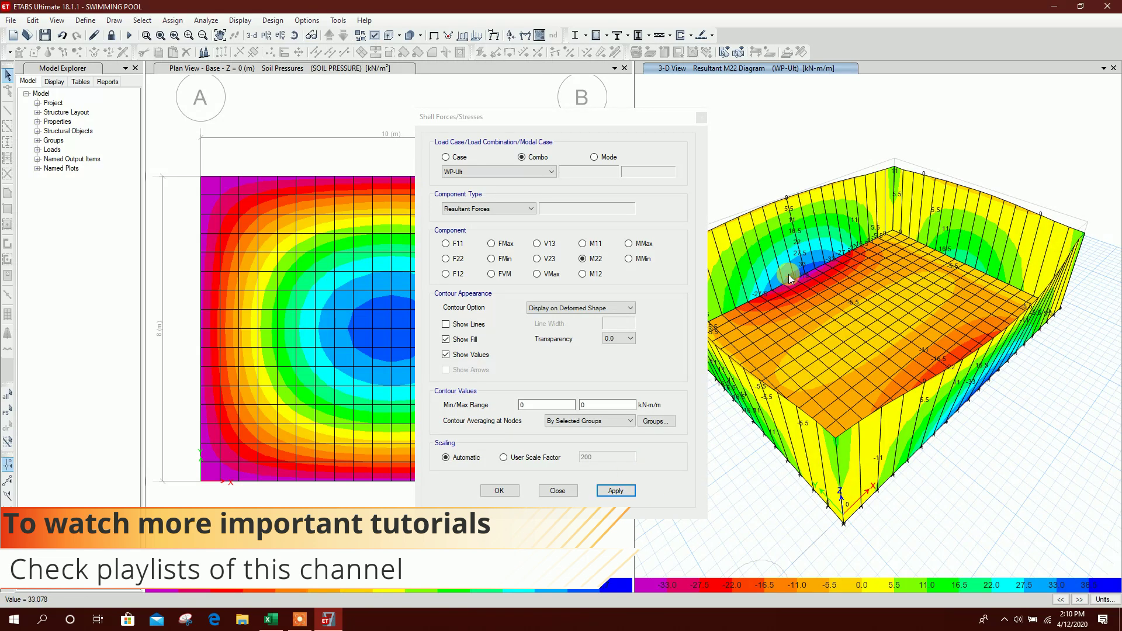
{"action": "scroll", "coordinate": [1017, 445], "scroll_direction": "up", "scroll_amount": 3}
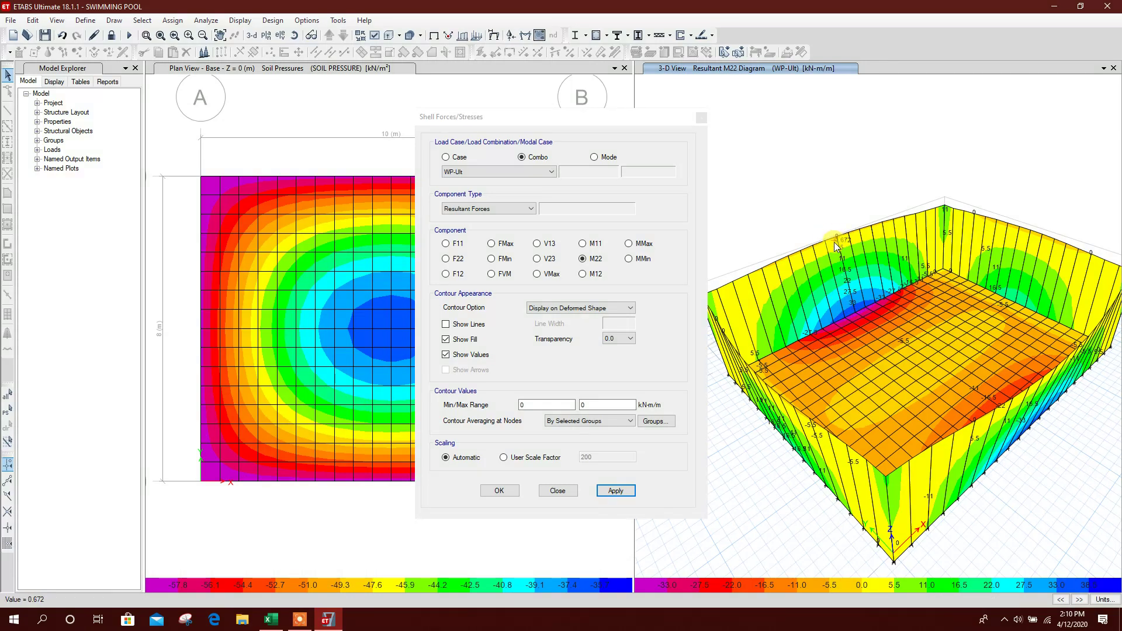
{"action": "middle_click_drag", "start_coordinate": [860, 429], "coordinate": [943, 422]}
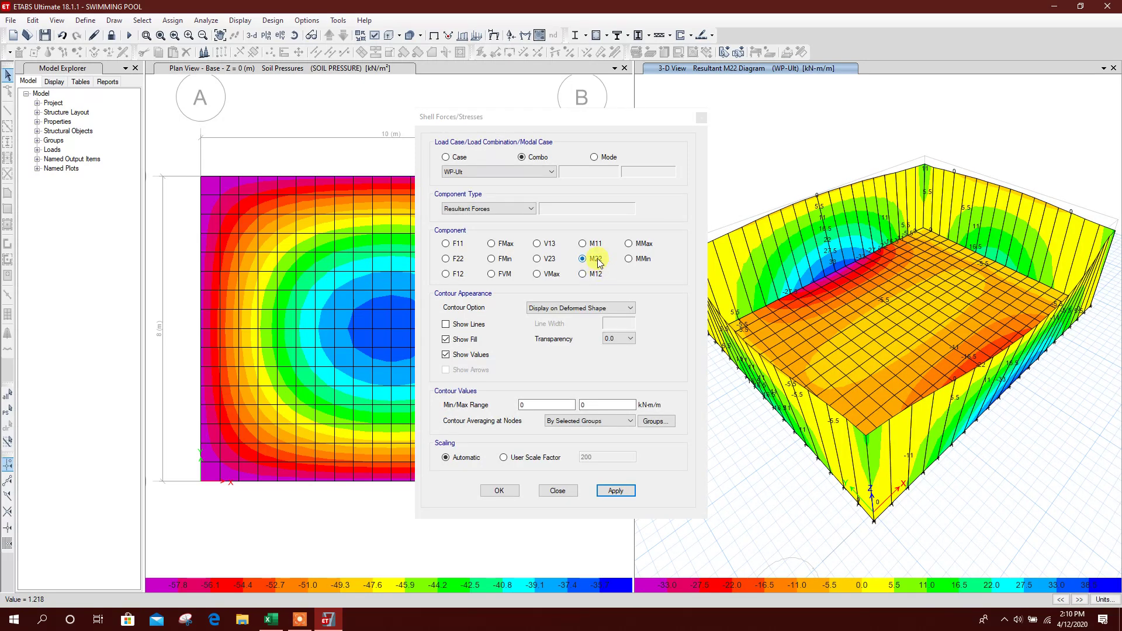
Step: Display the M11 shell moment contours for WP-Ult and then for the SP-Serv combination
{"action": "left_click", "coordinate": [582, 243]}
{"action": "left_click", "coordinate": [613, 489]}
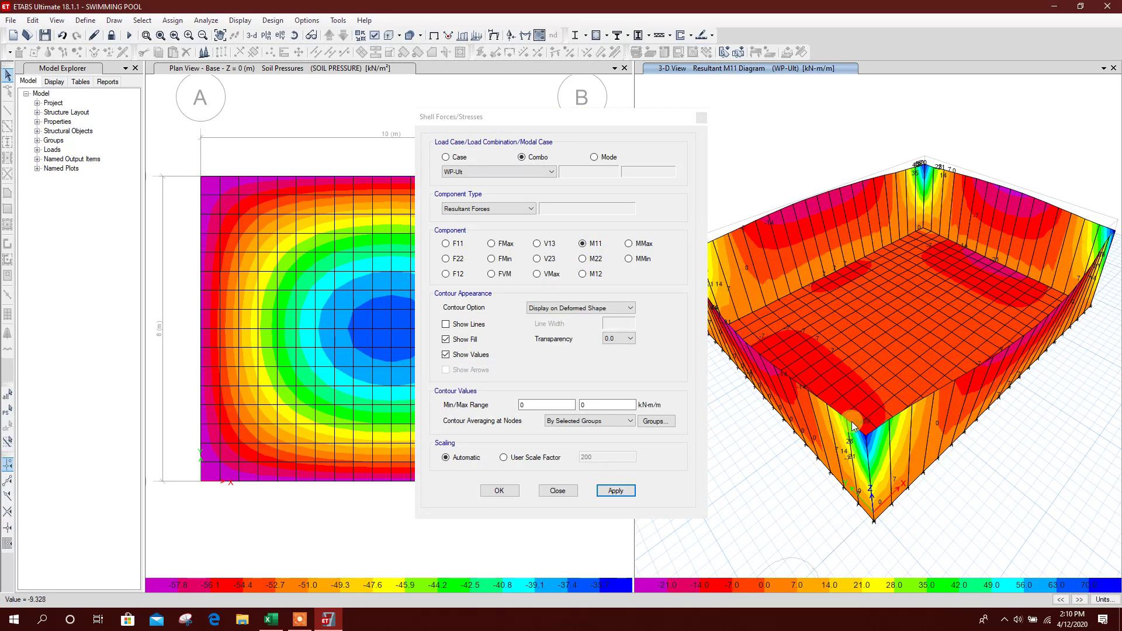
{"action": "left_click", "coordinate": [529, 172]}
{"action": "left_click", "coordinate": [464, 190]}
{"action": "left_click", "coordinate": [616, 490]}
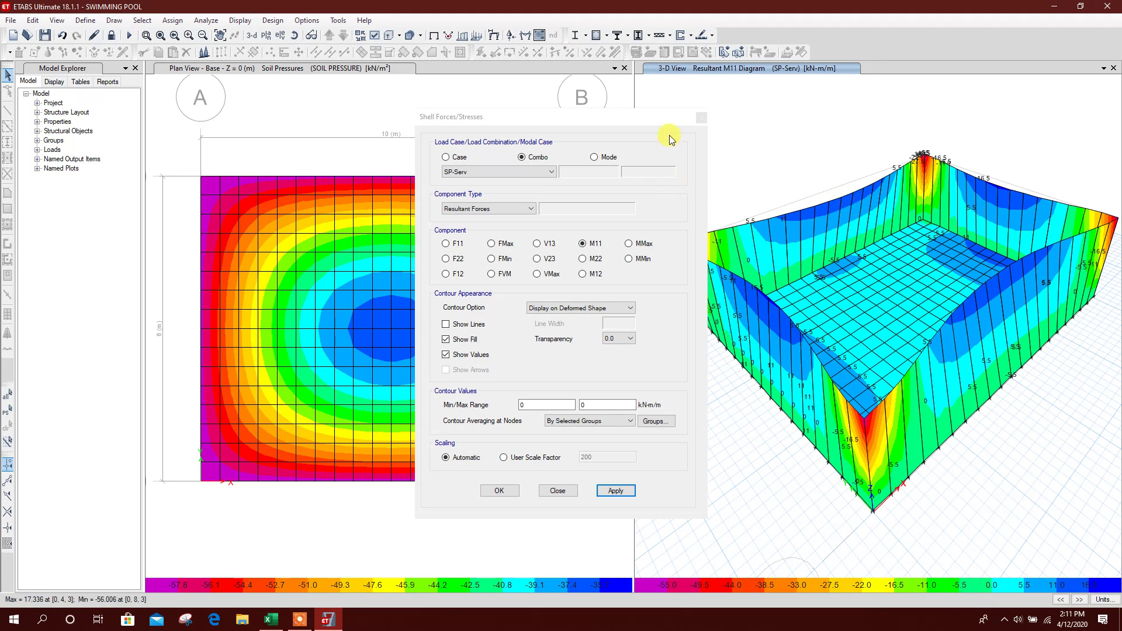
{"action": "left_click", "coordinate": [701, 118]}
Step: Display the deformed shape of the pool for the SP-Serv combination and inspect the wall displacements
{"action": "left_click", "coordinate": [525, 36]}
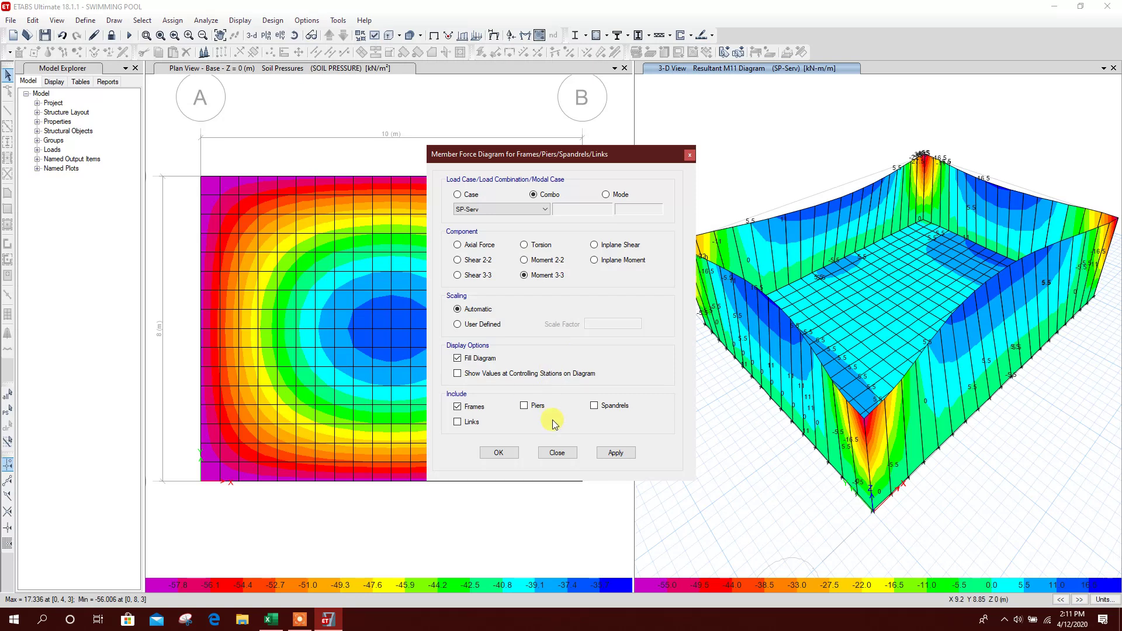
{"action": "left_click", "coordinate": [557, 454]}
{"action": "left_click", "coordinate": [448, 36]}
{"action": "left_click", "coordinate": [542, 148]}
{"action": "left_click", "coordinate": [531, 161]}
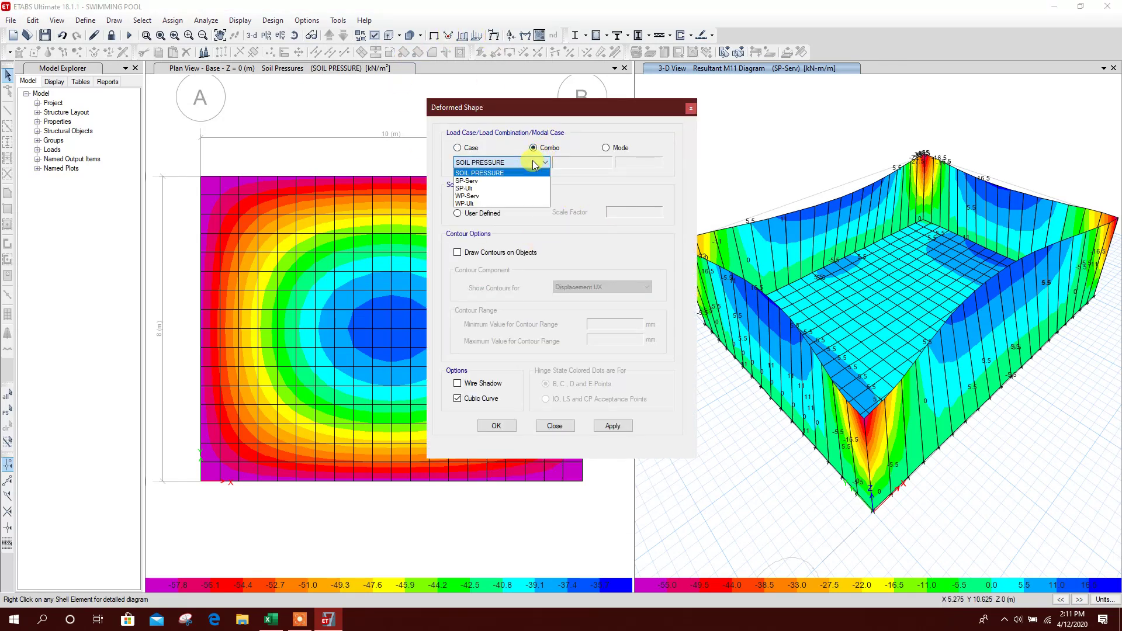
{"action": "left_click", "coordinate": [485, 182]}
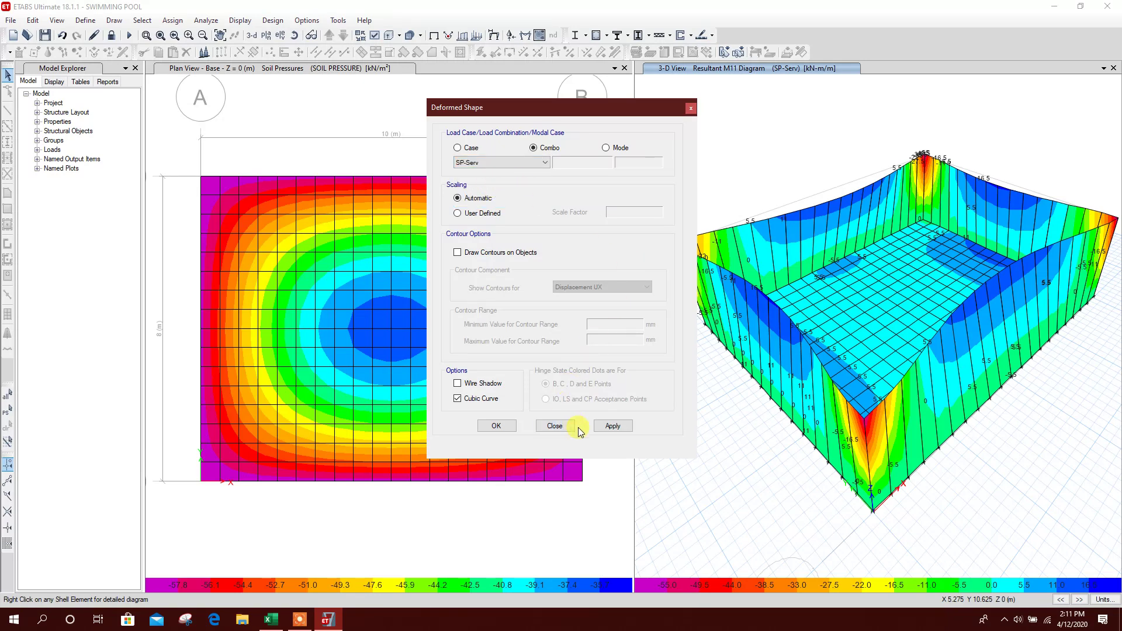
{"action": "left_click", "coordinate": [611, 427]}
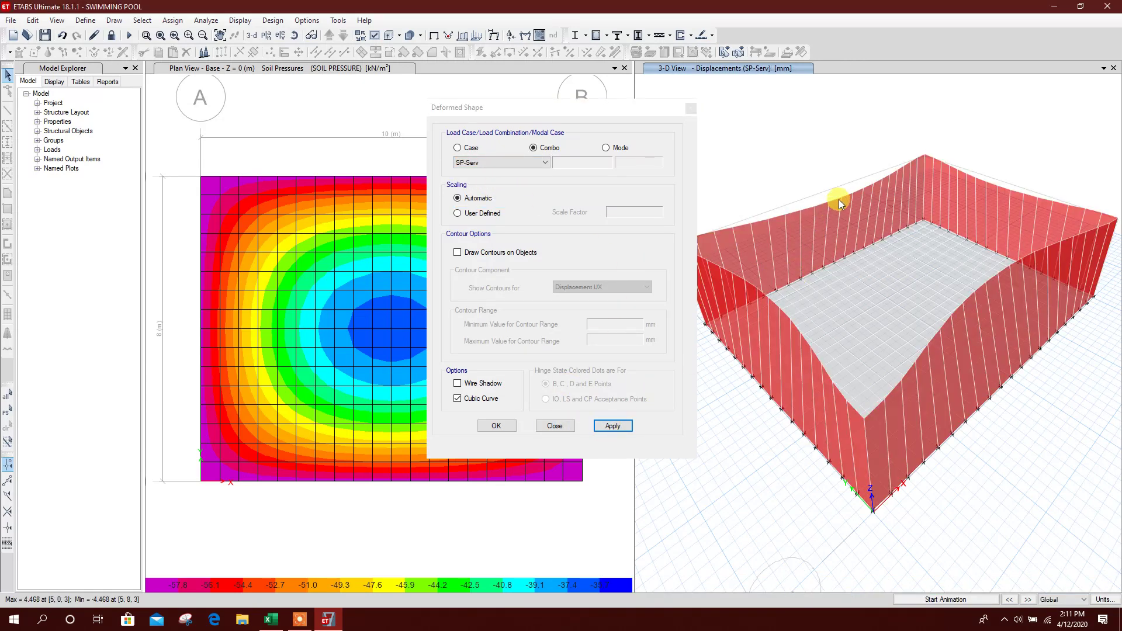
{"action": "mouse_move", "coordinate": [841, 197]}
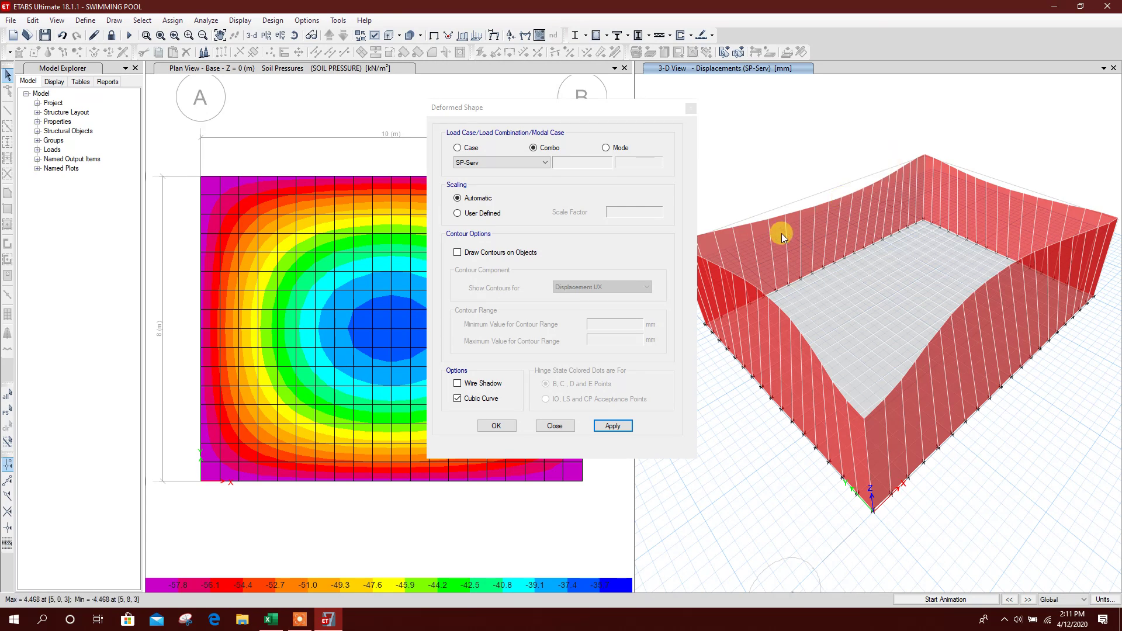
Step: Display the deformed shape for the WP-Serv combination in the 3-D view and close the display settings
{"action": "left_click", "coordinate": [502, 163]}
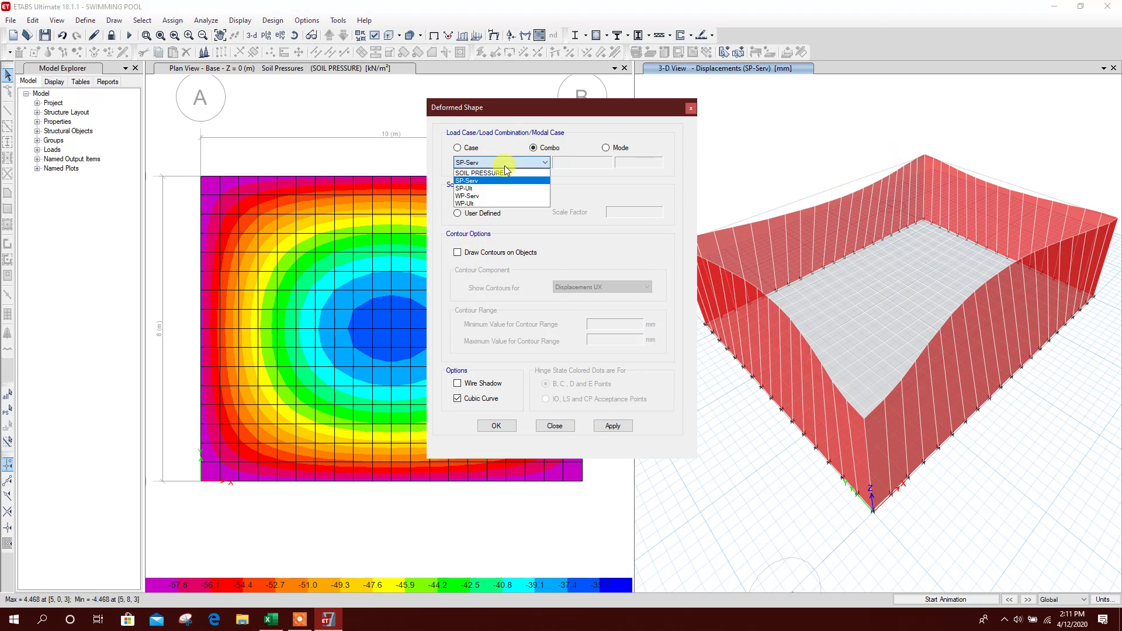
{"action": "left_click", "coordinate": [485, 197]}
{"action": "left_click", "coordinate": [625, 427]}
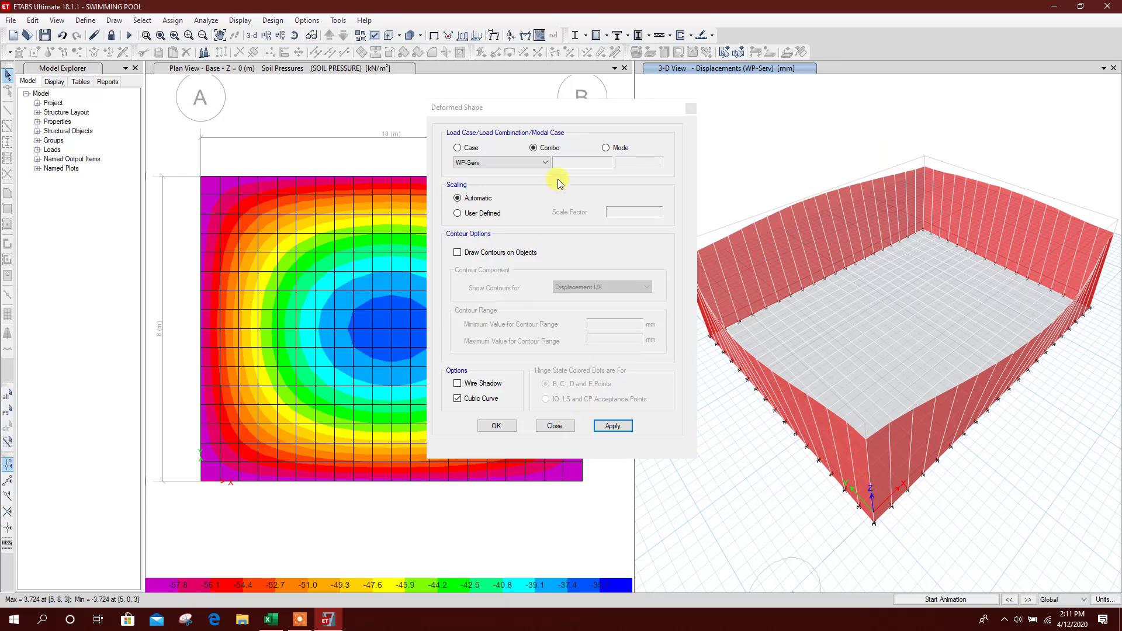
{"action": "left_click", "coordinate": [570, 112]}
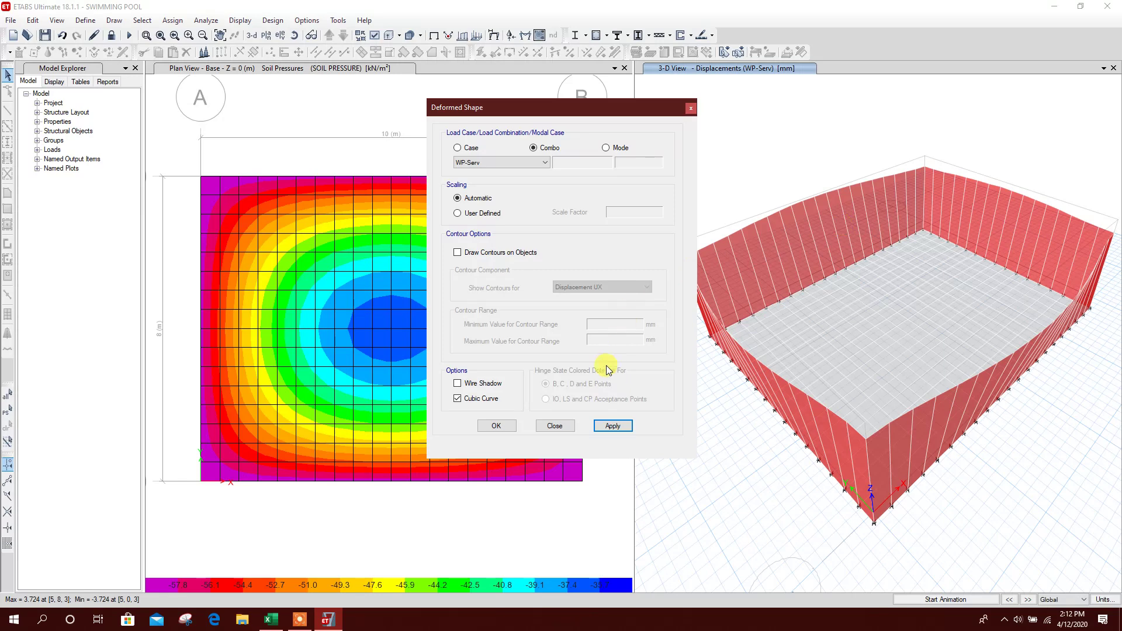
{"action": "left_click", "coordinate": [555, 426]}
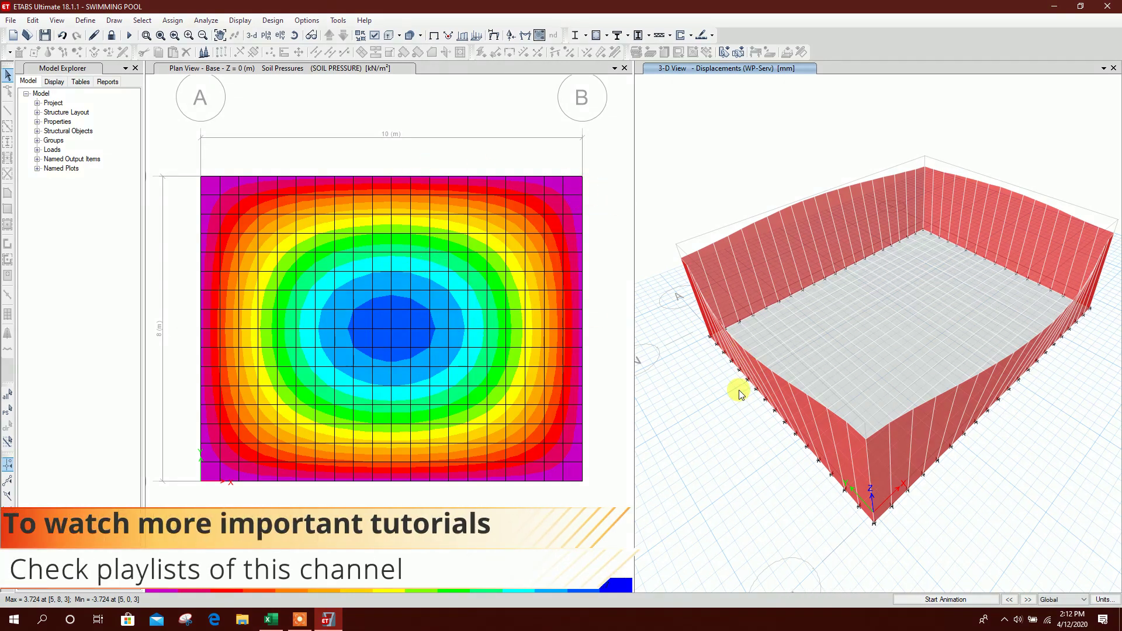
{"action": "middle_click_drag", "start_coordinate": [738, 389], "coordinate": [720, 368]}
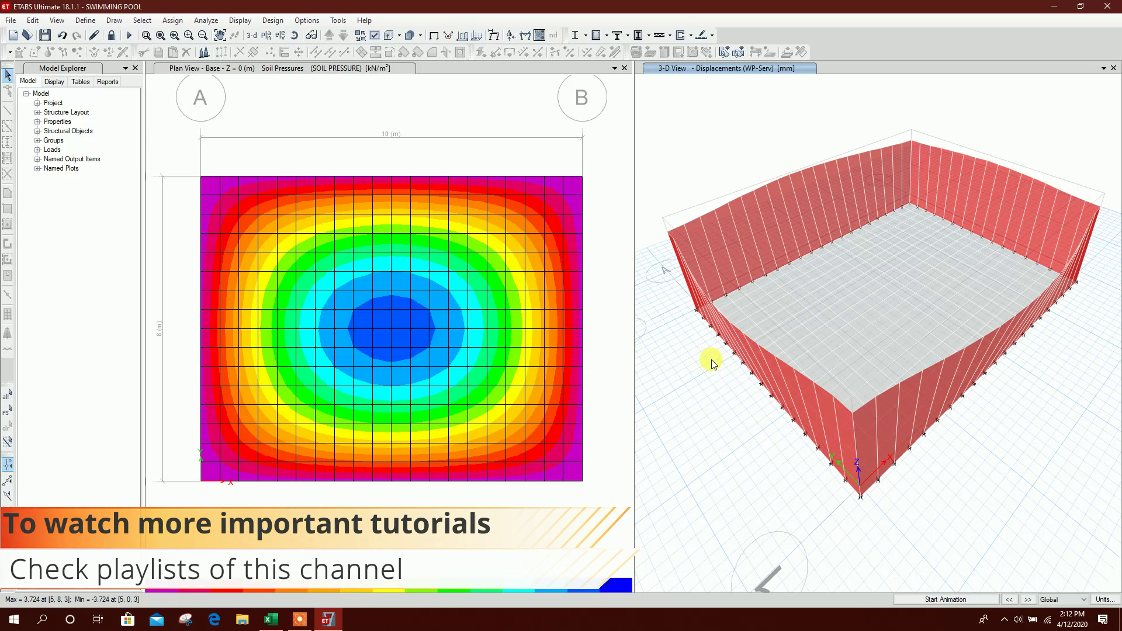